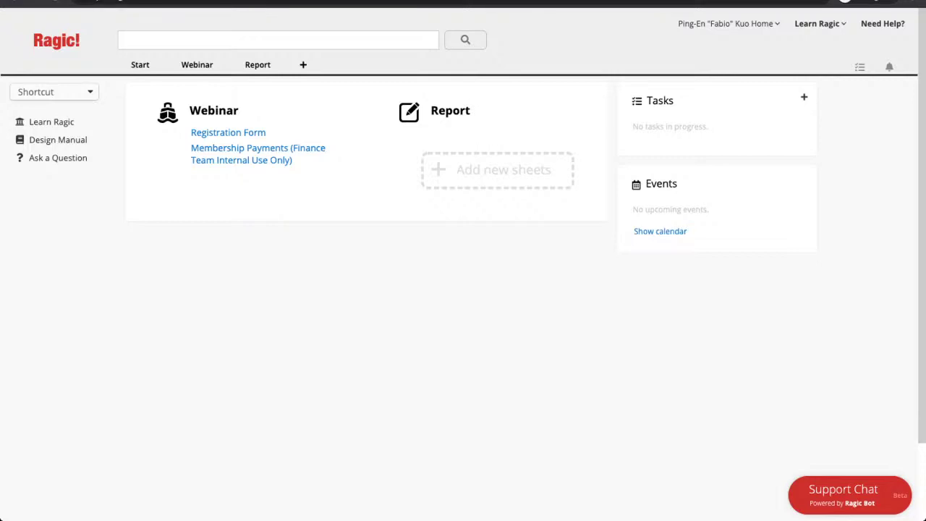
Open the Users list under Account Setup and start a blank new user record
{"action": "mouse_move", "coordinate": [141, 64]}
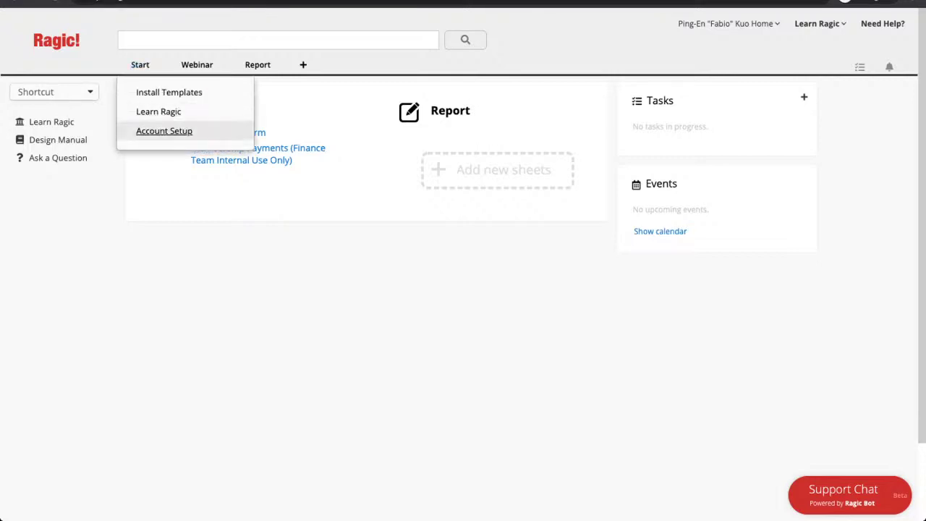
{"action": "left_click", "coordinate": [163, 131]}
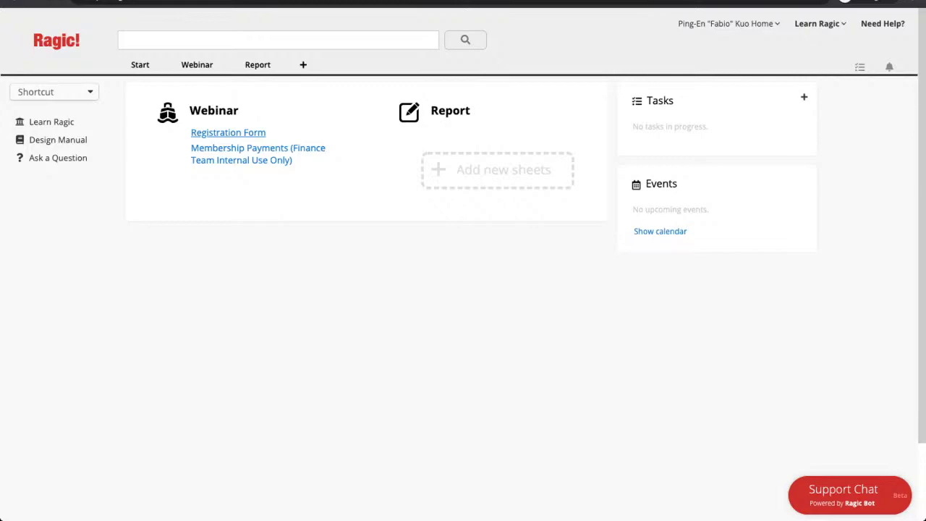
{"action": "left_click", "coordinate": [228, 133]}
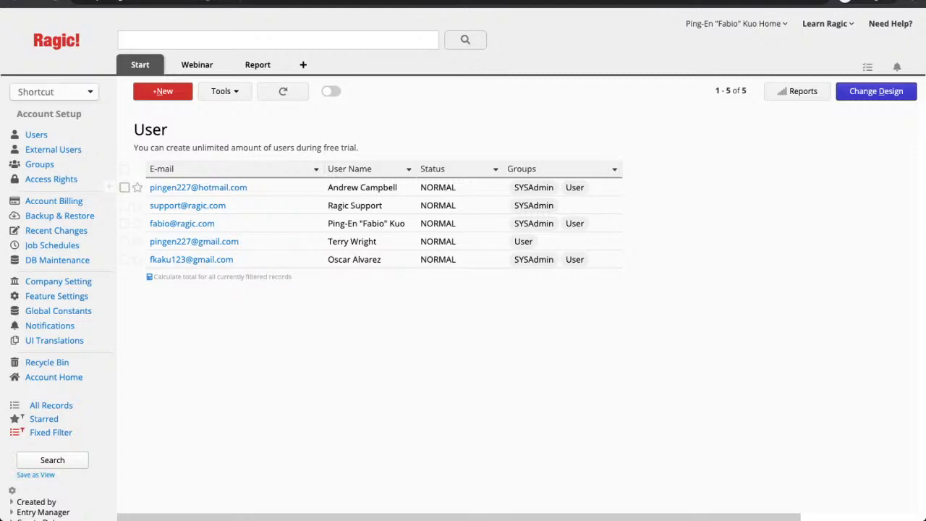
{"action": "left_click", "coordinate": [163, 92]}
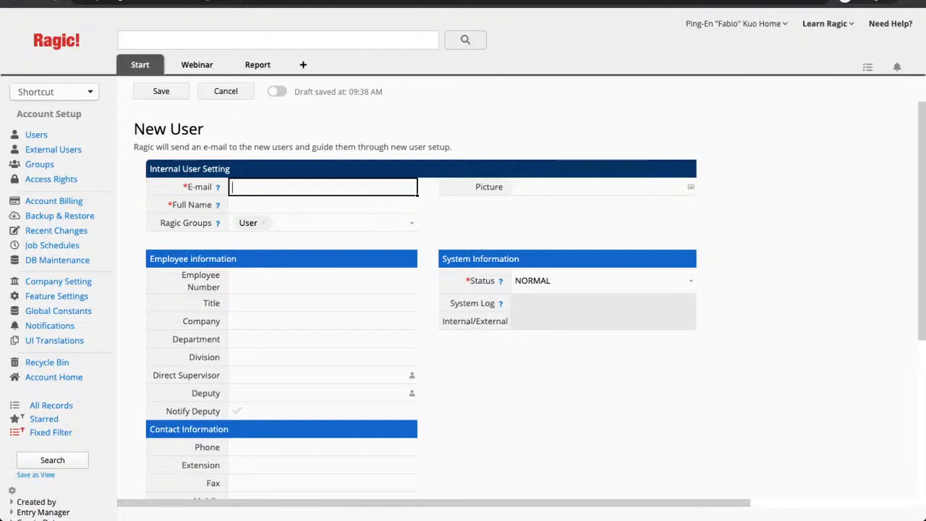
Enter the new user's e-mail address, dismiss the spelling suggestion, and type their full name
{"action": "key", "text": "Tab"}
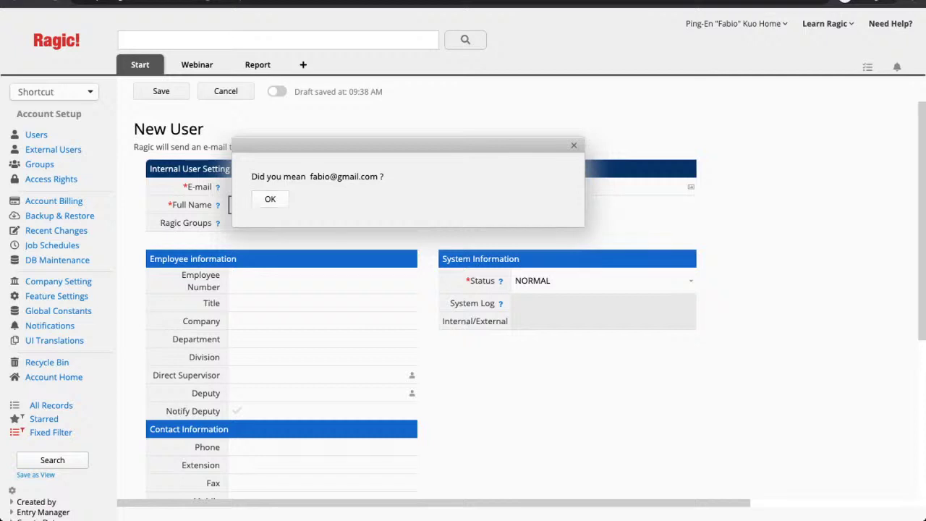
{"action": "key", "text": "Escape"}
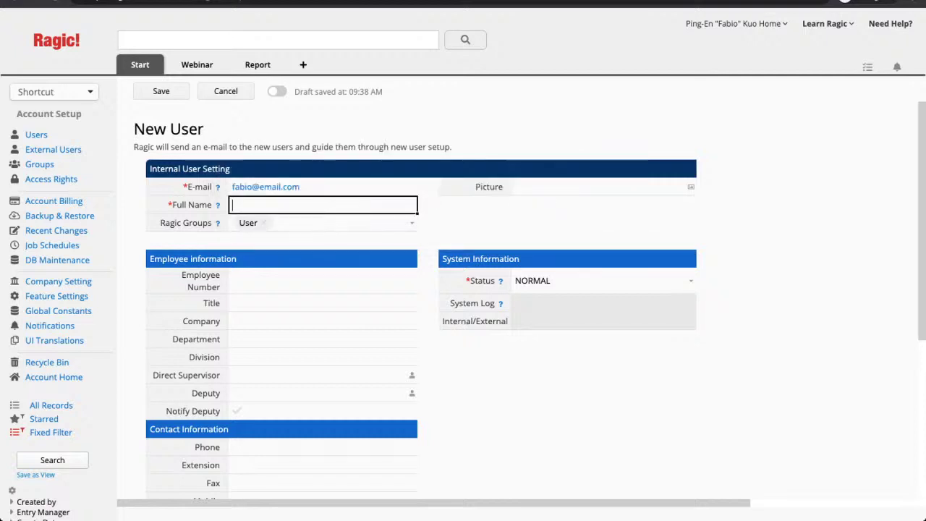
{"action": "scroll", "coordinate": [464, 289], "scroll_direction": "down", "scroll_amount": 3}
{"action": "scroll", "coordinate": [463, 289], "scroll_direction": "up", "scroll_amount": 2}
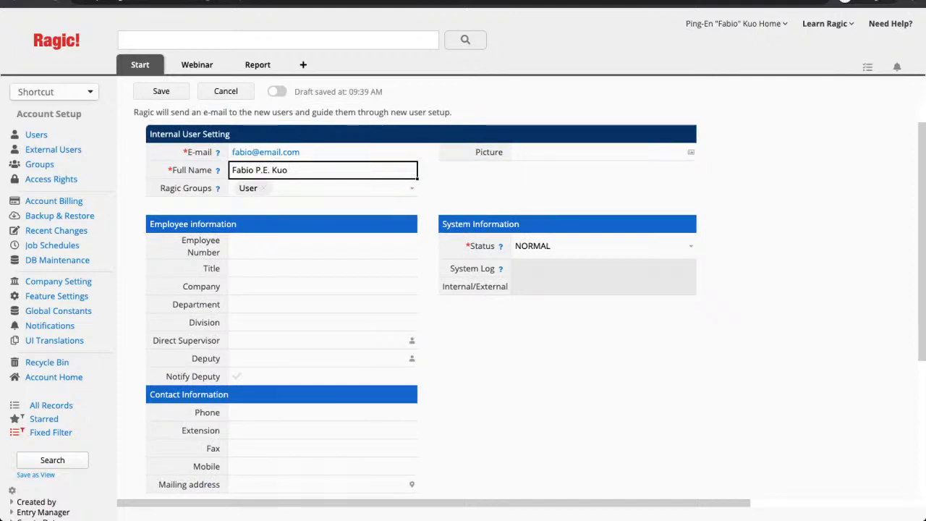
Set employee number 123, title Senior Advisor and company Ragic
{"action": "left_click", "coordinate": [323, 246]}
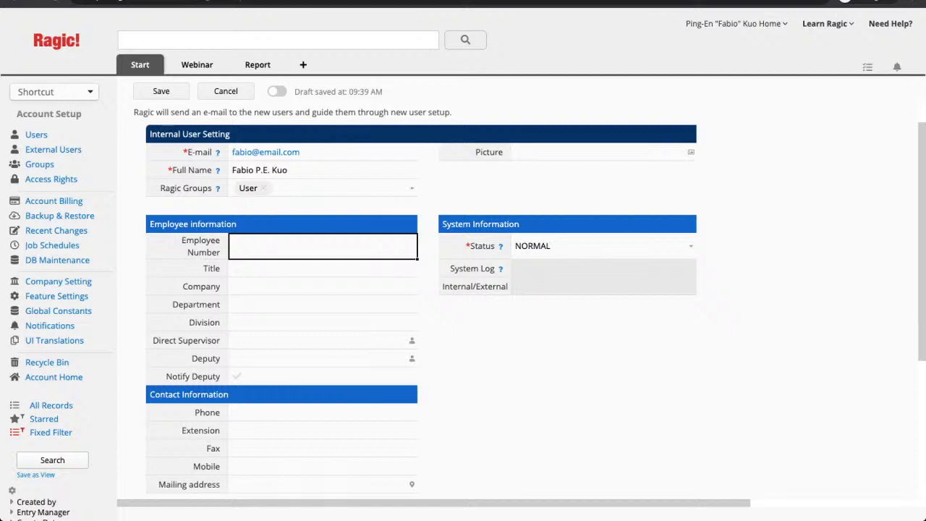
{"action": "type", "text": "123"}
{"action": "key", "text": "Tab"}
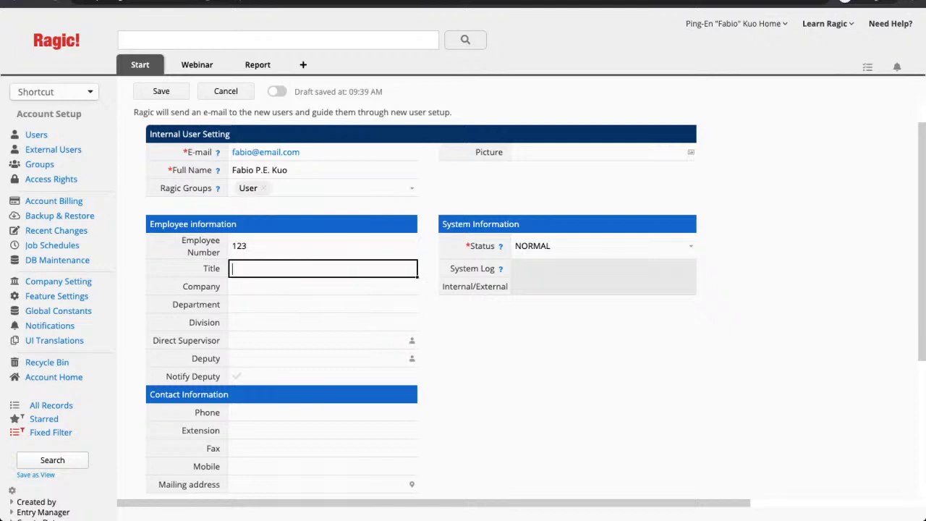
{"action": "type", "text": "Senior Advisor"}
{"action": "key", "text": "Tab"}
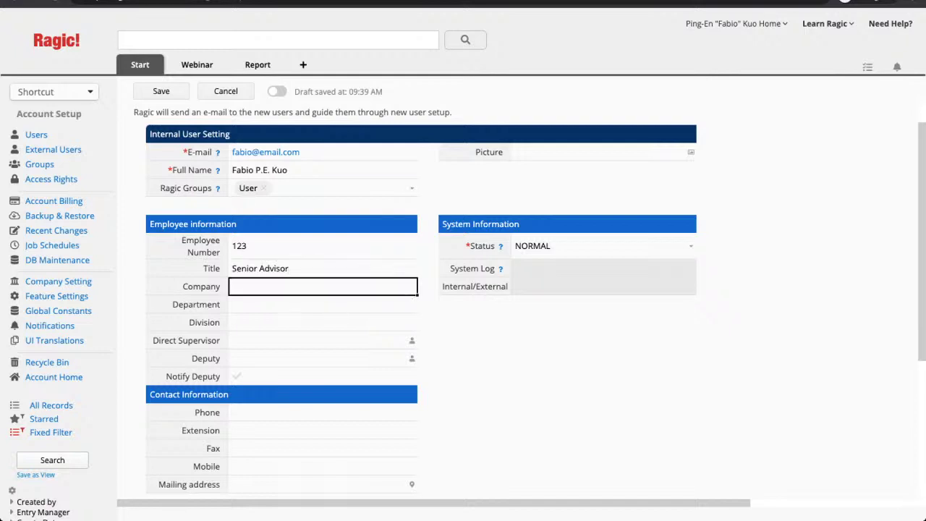
{"action": "type", "text": "Ragic"}
Set department Marketing and division Marketing-2, leaving focus on Direct Supervisor
{"action": "key", "text": "Tab"}
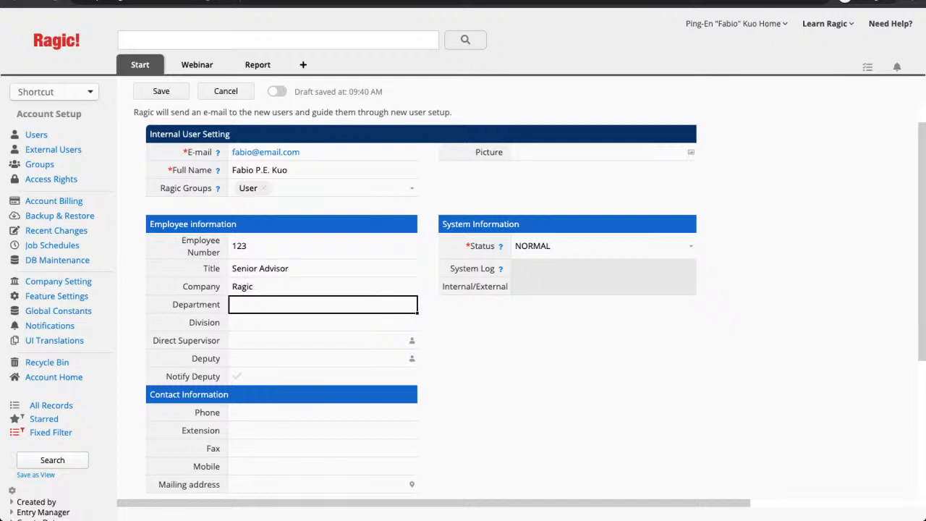
{"action": "type", "text": "Marketing"}
{"action": "key", "text": "Tab"}
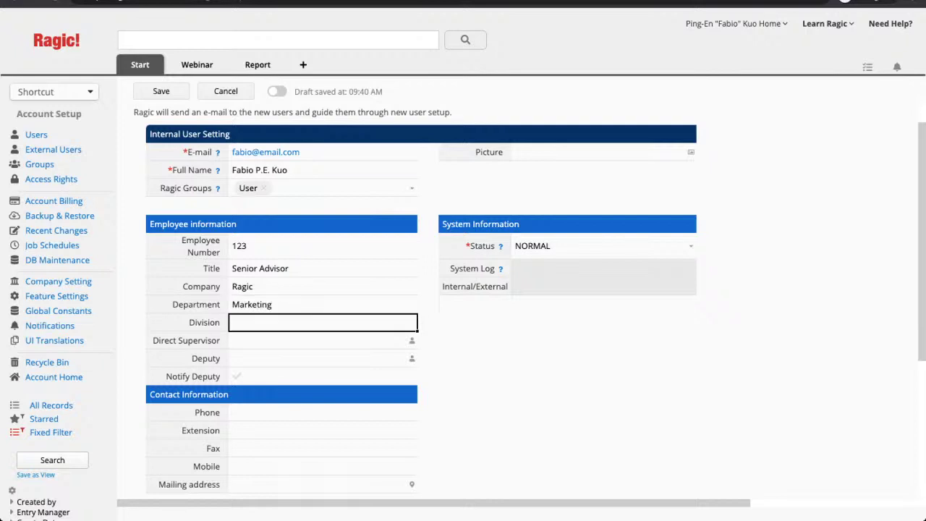
{"action": "type", "text": "Marketing-2"}
{"action": "key", "text": "Tab"}
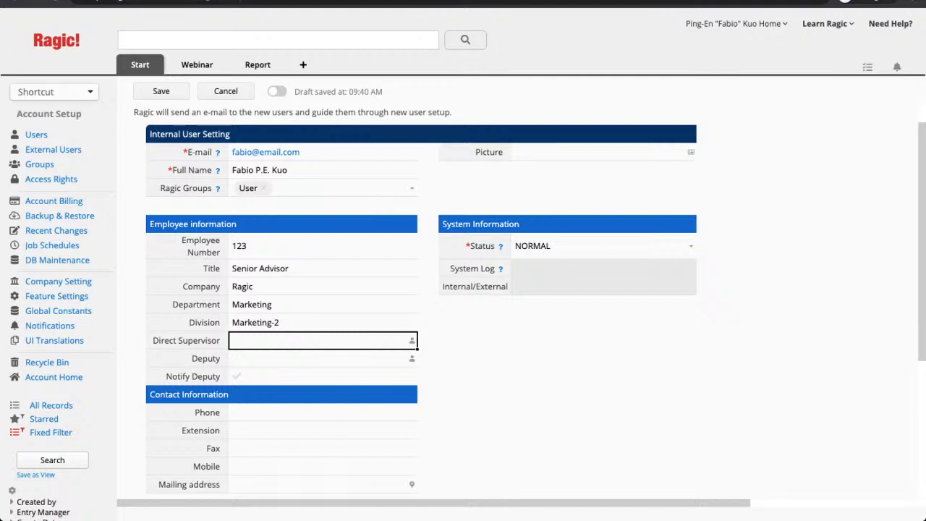
{"action": "key", "text": "Tab"}
{"action": "key", "text": "shift+Tab"}
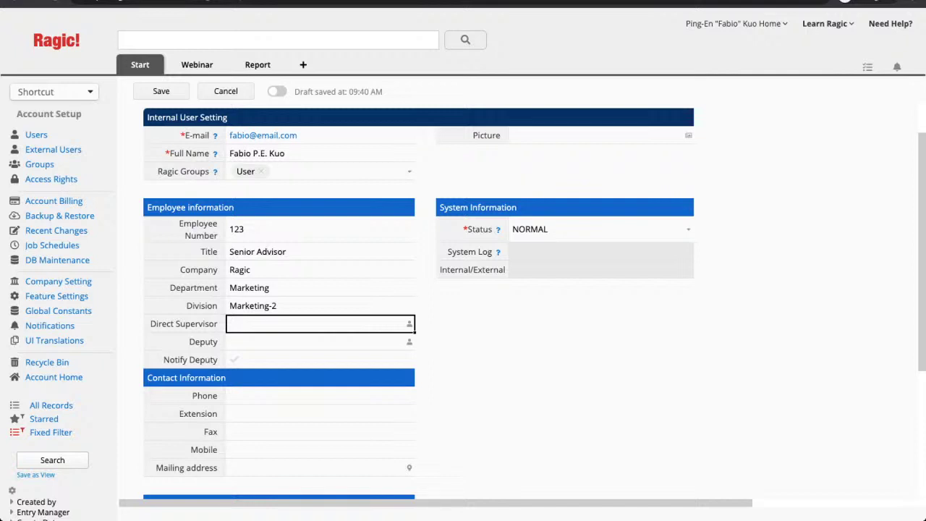
{"action": "scroll", "coordinate": [419, 296], "scroll_direction": "down", "scroll_amount": 3}
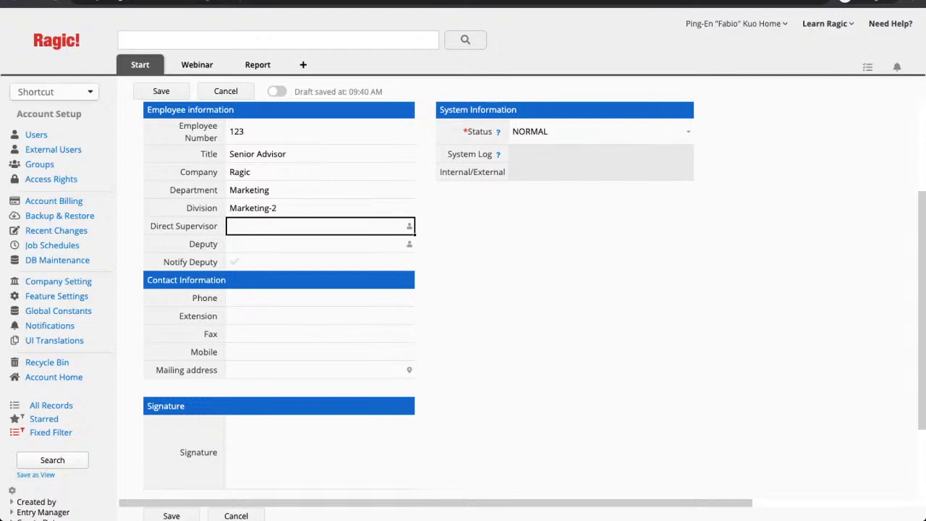
{"action": "scroll", "coordinate": [464, 290], "scroll_direction": "down", "scroll_amount": 2}
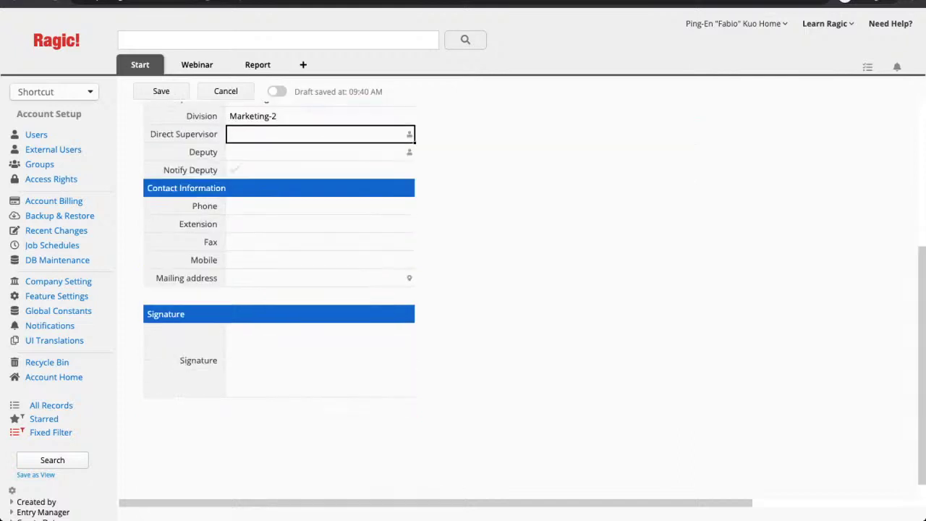
{"action": "left_click", "coordinate": [320, 360]}
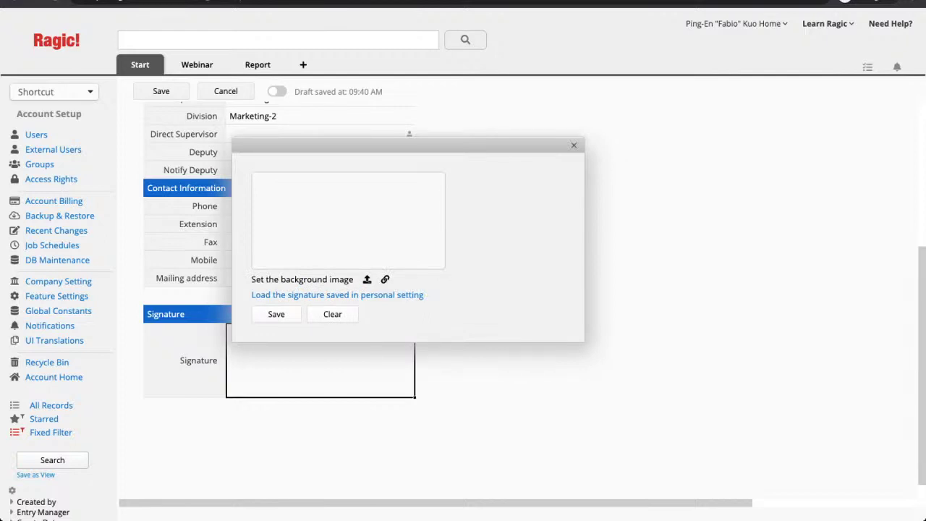
{"action": "left_click_drag", "start_coordinate": [262, 176], "coordinate": [267, 181]}
{"action": "mouse_move", "coordinate": [262, 207]}
{"action": "left_mouse_down"}
{"action": "mouse_move", "coordinate": [262, 232]}
{"action": "mouse_move", "coordinate": [277, 210]}
{"action": "mouse_move", "coordinate": [280, 236]}
{"action": "mouse_move", "coordinate": [257, 237]}
{"action": "left_mouse_up"}
{"action": "left_click_drag", "start_coordinate": [269, 237], "coordinate": [262, 260]}
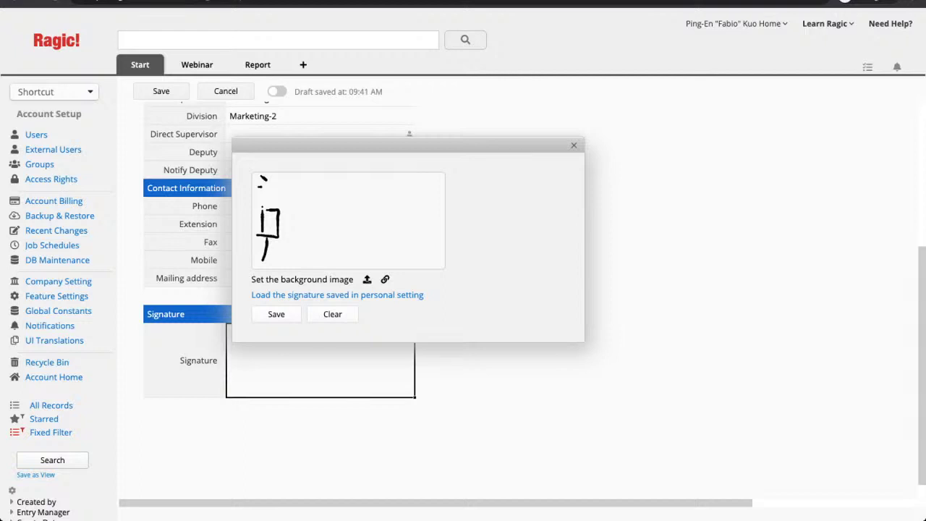
{"action": "left_click_drag", "start_coordinate": [291, 212], "coordinate": [292, 235]}
{"action": "left_click", "coordinate": [332, 314]}
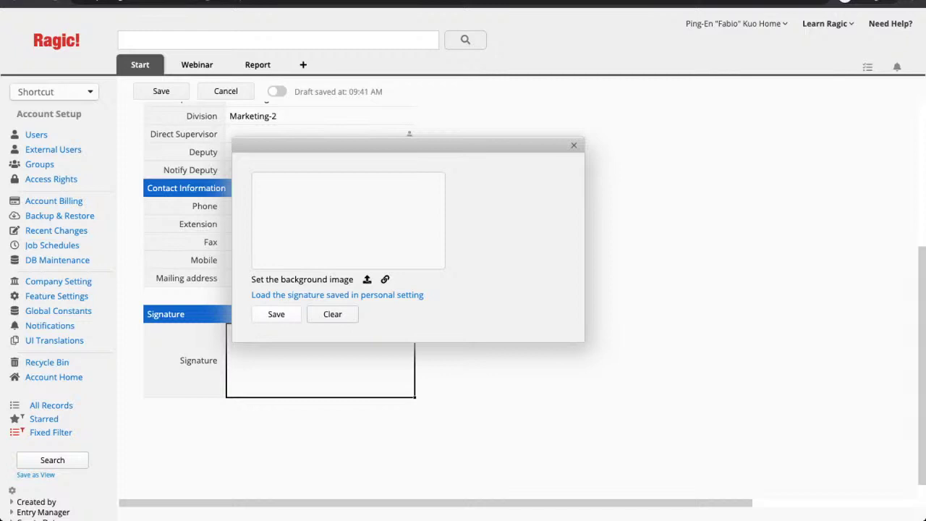
{"action": "key", "text": "Escape"}
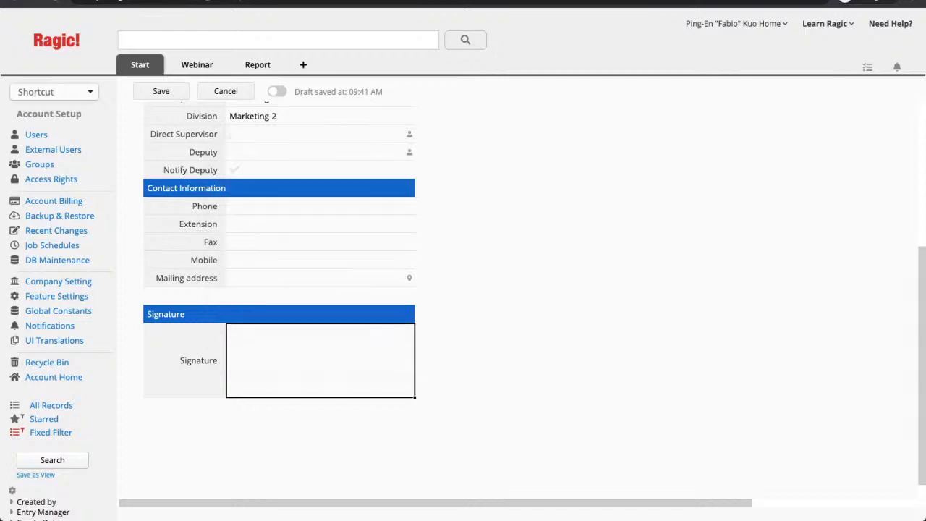
{"action": "scroll", "coordinate": [463, 290], "scroll_direction": "up", "scroll_amount": 3}
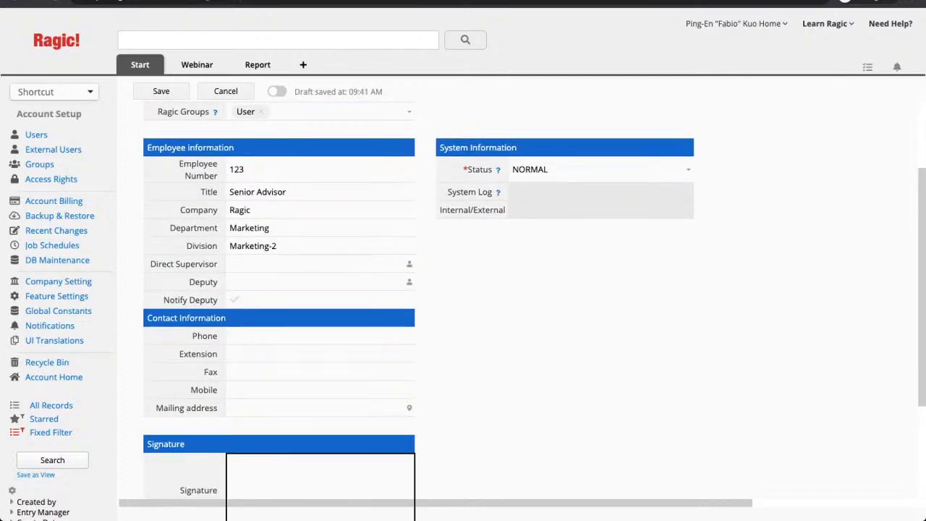
{"action": "scroll", "coordinate": [463, 289], "scroll_direction": "up", "scroll_amount": 1}
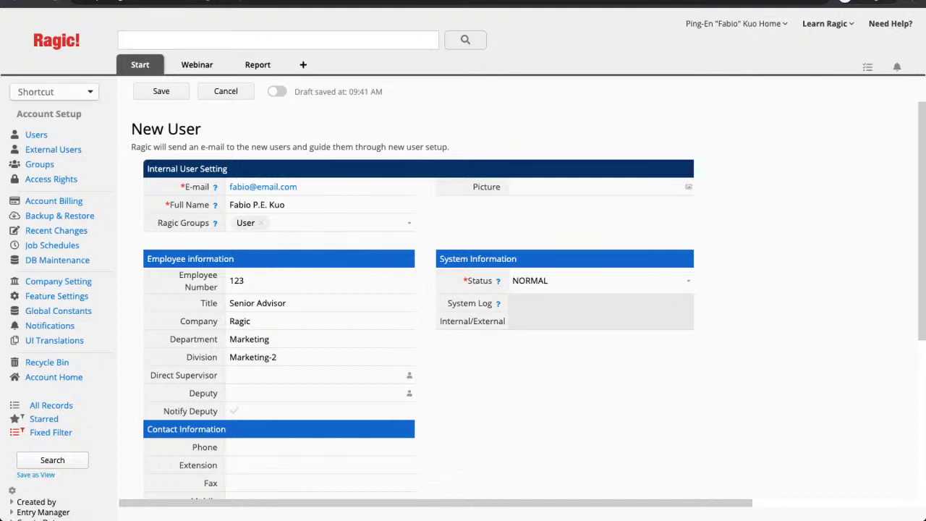
{"action": "left_click", "coordinate": [601, 280]}
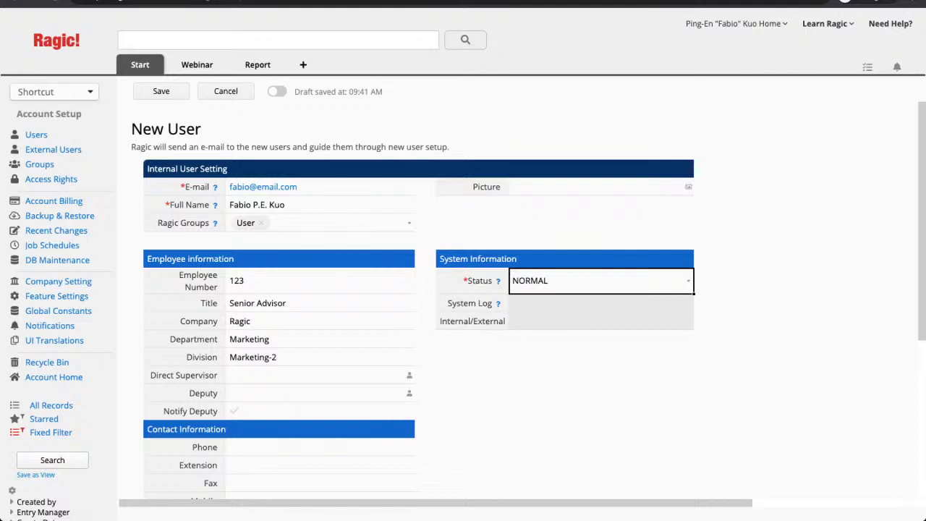
{"action": "left_click", "coordinate": [601, 281]}
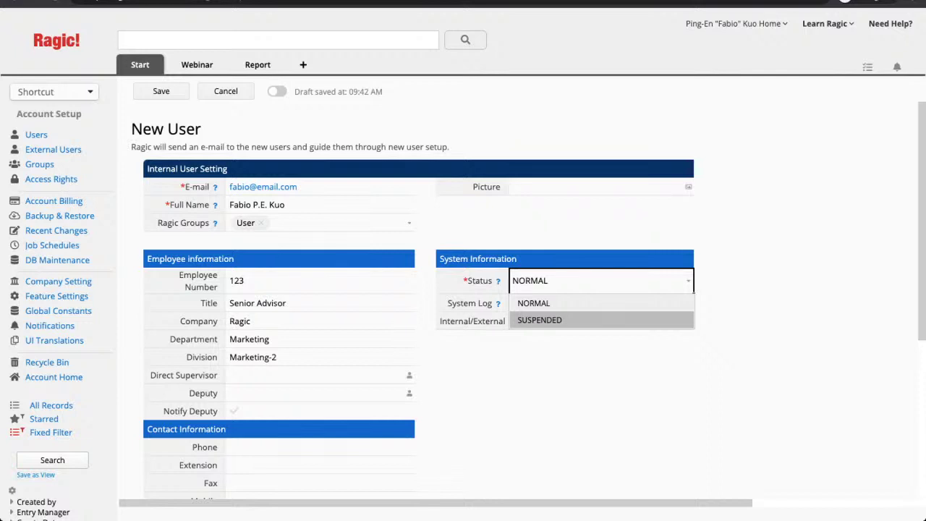
{"action": "key", "text": "Escape"}
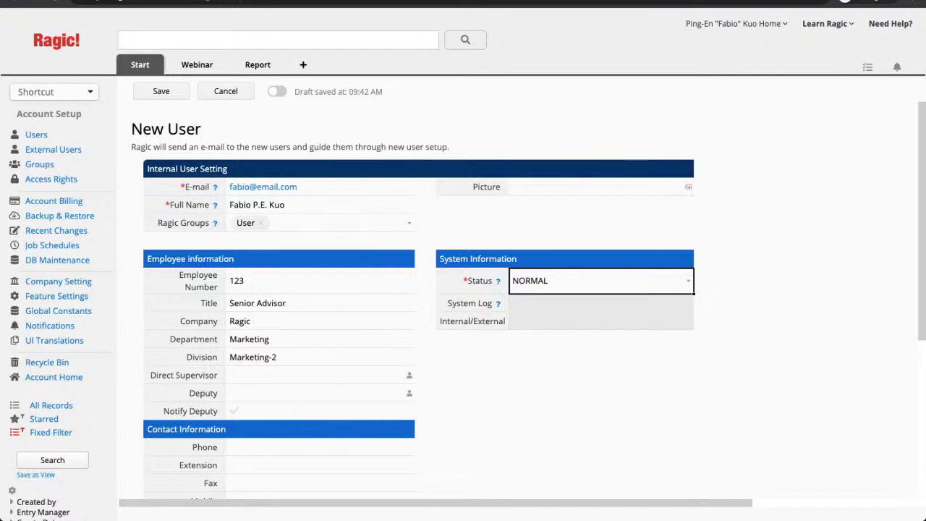
{"action": "left_click", "coordinate": [225, 91]}
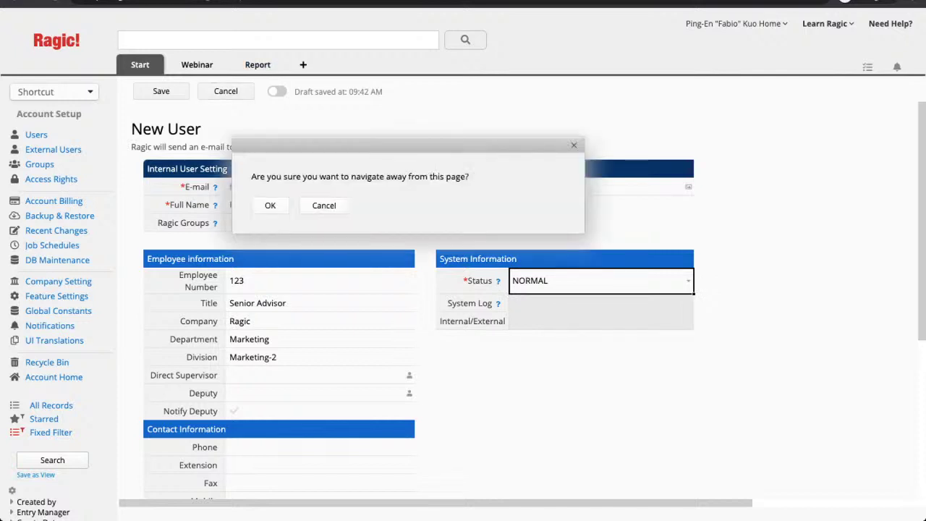
{"action": "left_click", "coordinate": [270, 205]}
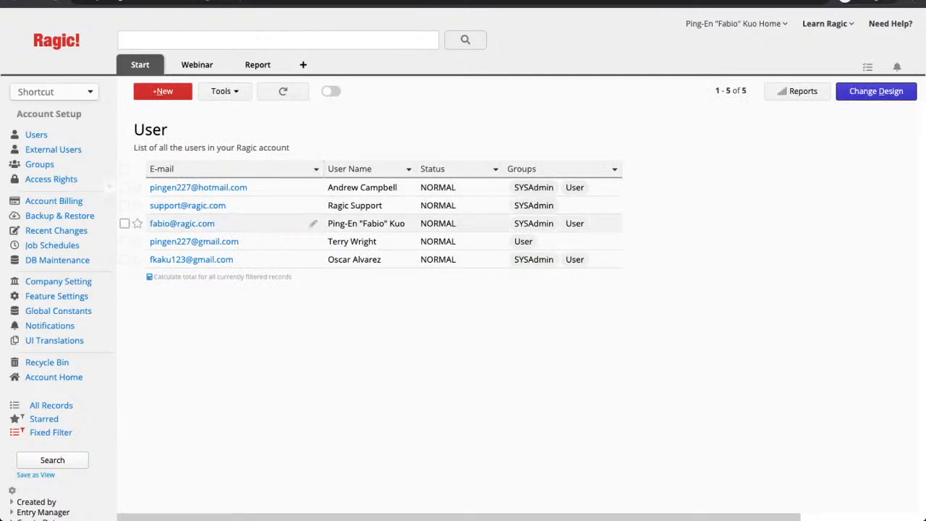
{"action": "left_click", "coordinate": [182, 223]}
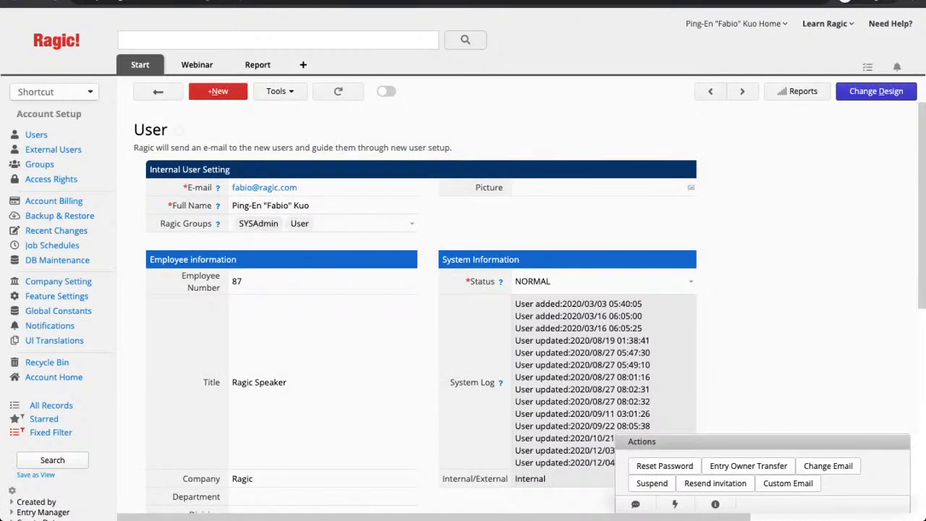
{"action": "scroll", "coordinate": [530, 308], "scroll_direction": "down", "scroll_amount": 1}
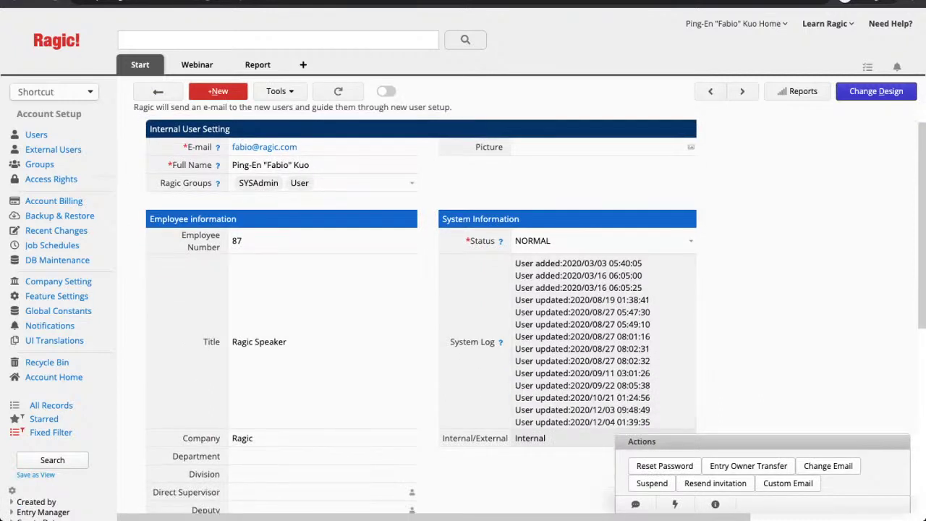
{"action": "scroll", "coordinate": [530, 308], "scroll_direction": "down", "scroll_amount": 1}
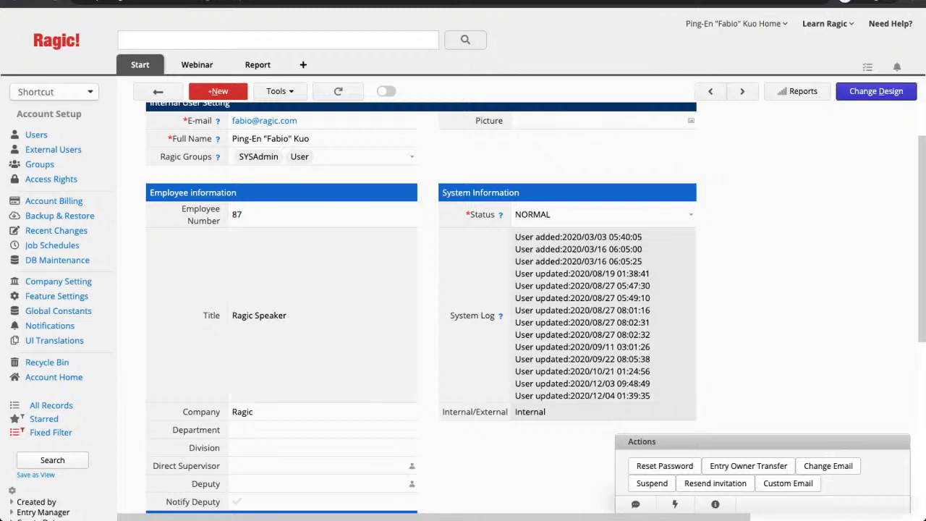
{"action": "scroll", "coordinate": [530, 308], "scroll_direction": "up", "scroll_amount": 1}
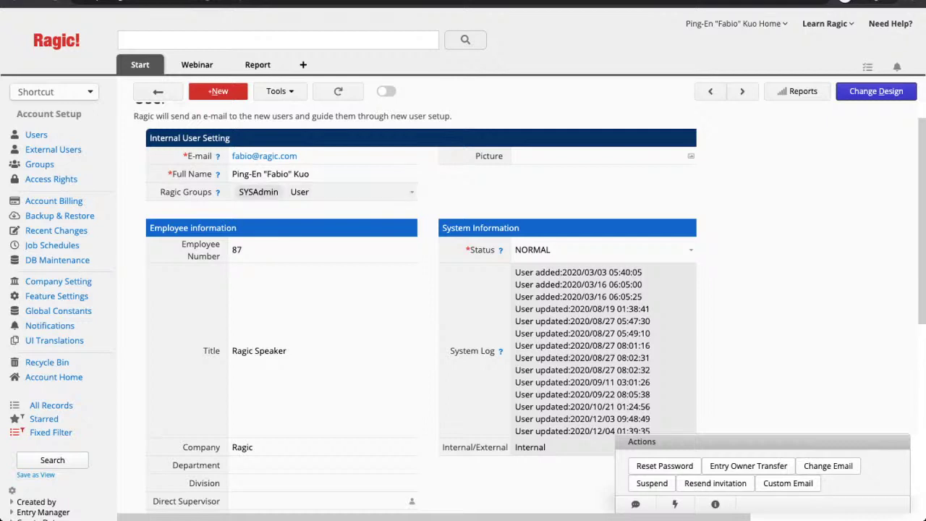
{"action": "scroll", "coordinate": [258, 182], "scroll_direction": "down", "scroll_amount": 1}
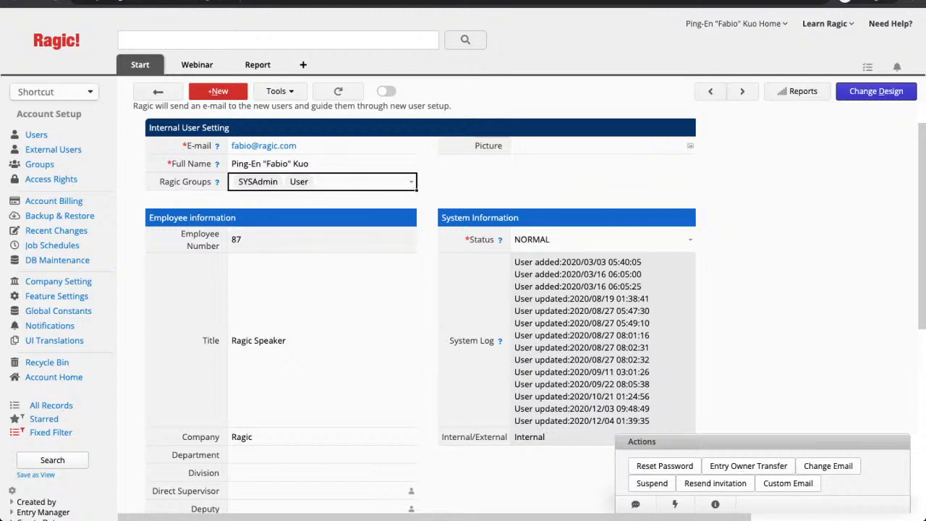
{"action": "scroll", "coordinate": [529, 308], "scroll_direction": "up", "scroll_amount": 1}
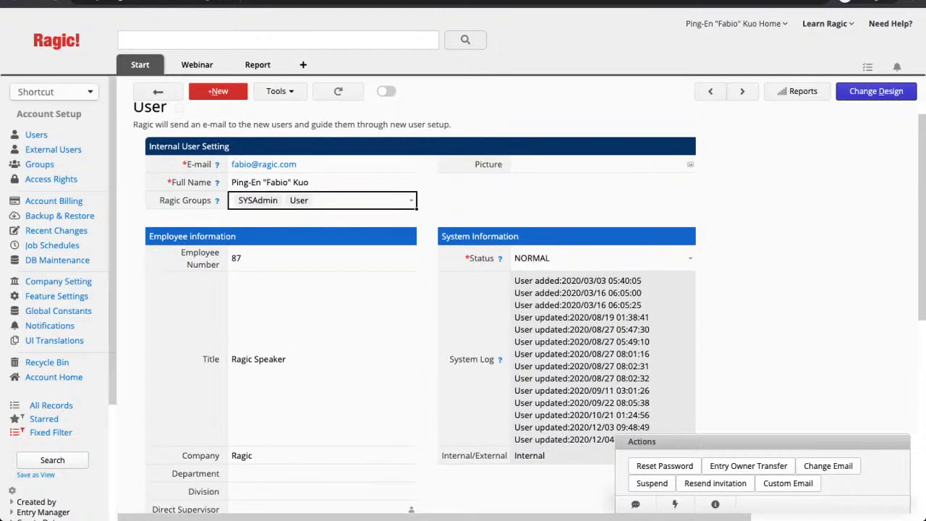
{"action": "left_click", "coordinate": [155, 65]}
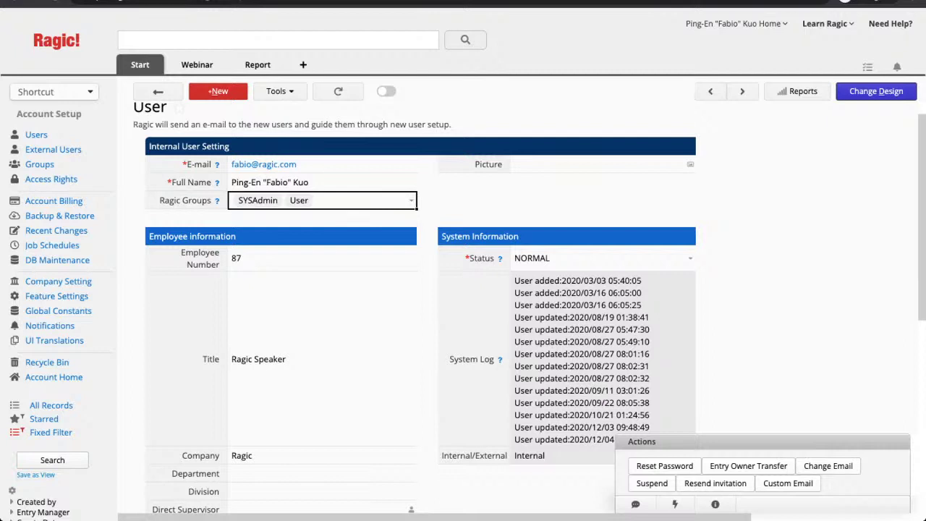
{"action": "scroll", "coordinate": [414, 304], "scroll_direction": "down", "scroll_amount": 2}
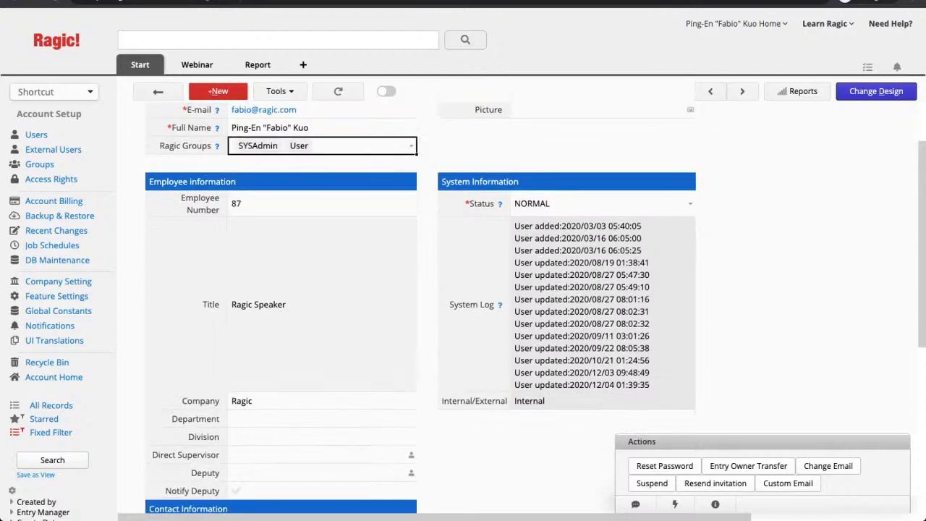
{"action": "scroll", "coordinate": [415, 304], "scroll_direction": "up", "scroll_amount": 3}
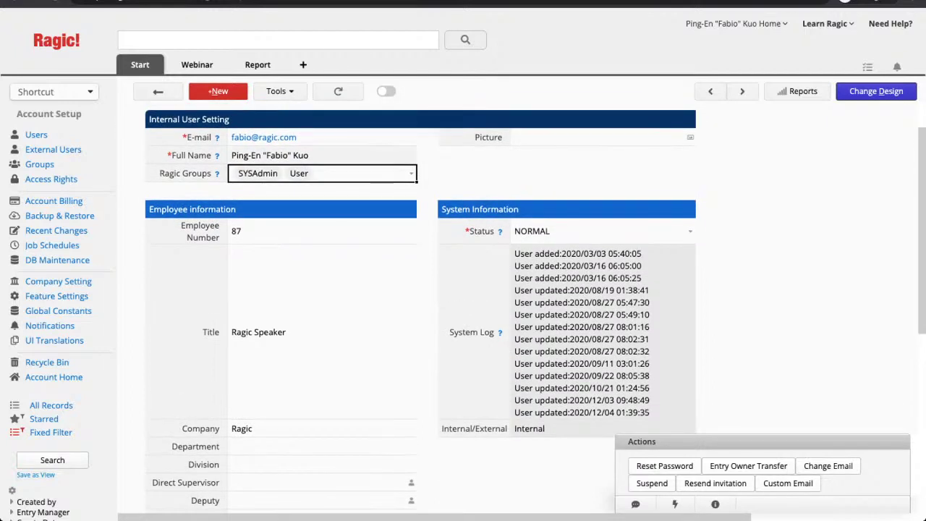
{"action": "scroll", "coordinate": [414, 304], "scroll_direction": "down", "scroll_amount": 8}
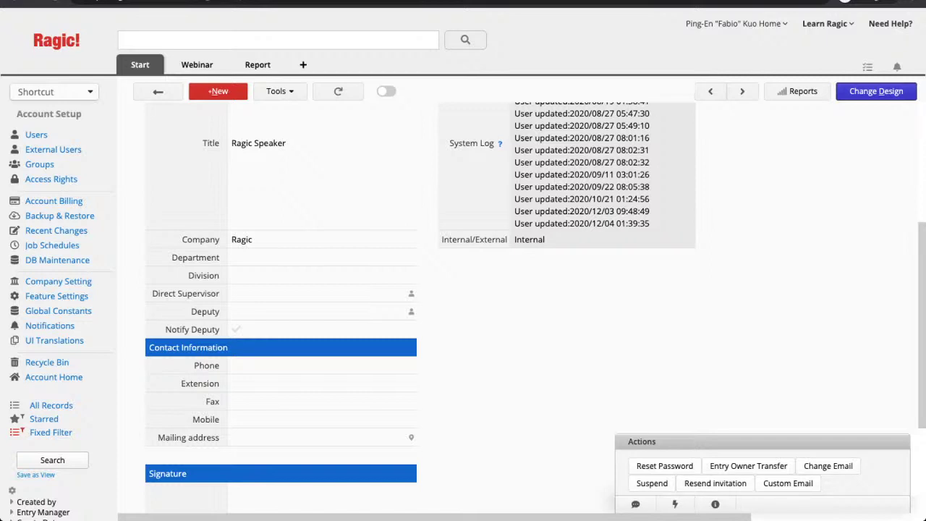
{"action": "scroll", "coordinate": [535, 308], "scroll_direction": "up", "scroll_amount": 3}
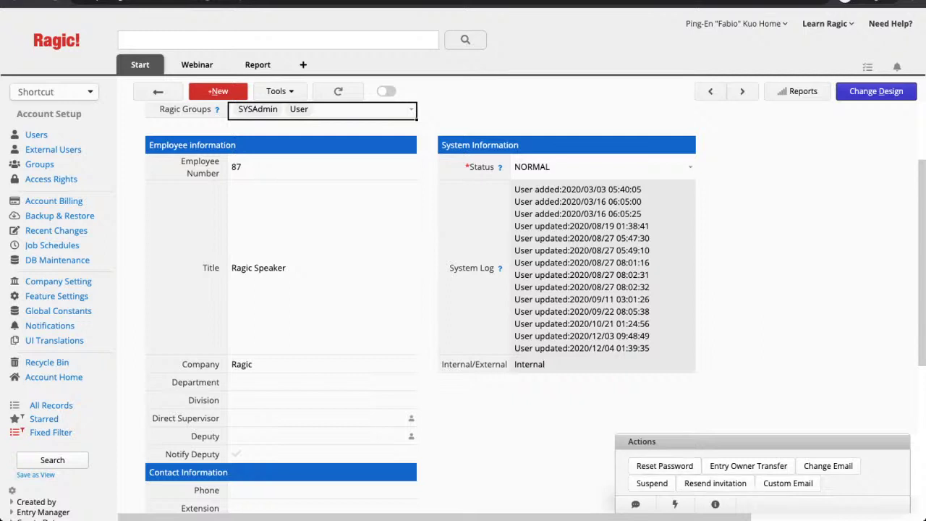
{"action": "scroll", "coordinate": [463, 303], "scroll_direction": "down", "scroll_amount": 4}
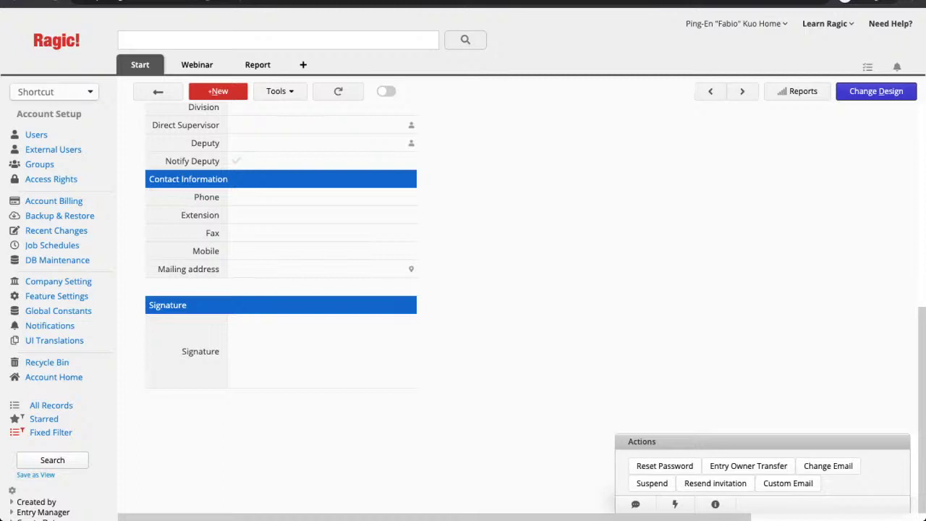
{"action": "scroll", "coordinate": [464, 304], "scroll_direction": "up", "scroll_amount": 5}
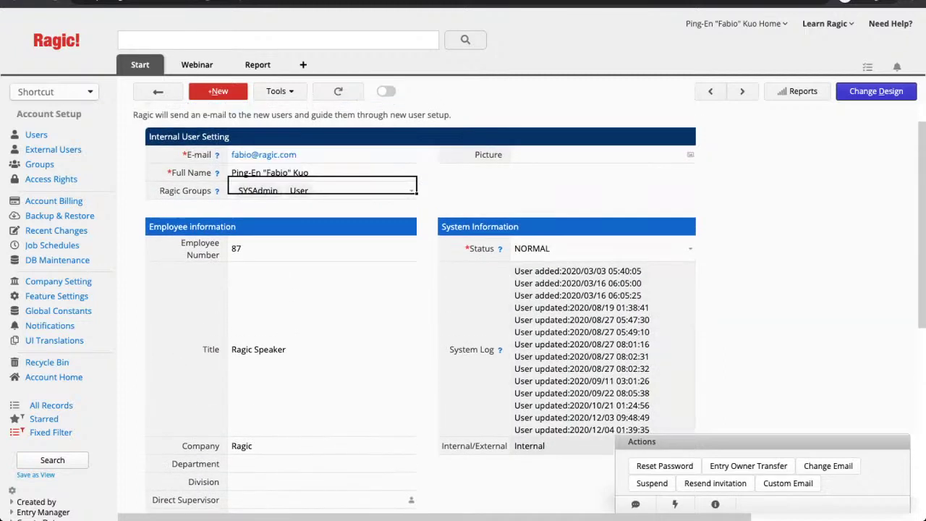
{"action": "scroll", "coordinate": [463, 304], "scroll_direction": "up", "scroll_amount": 1}
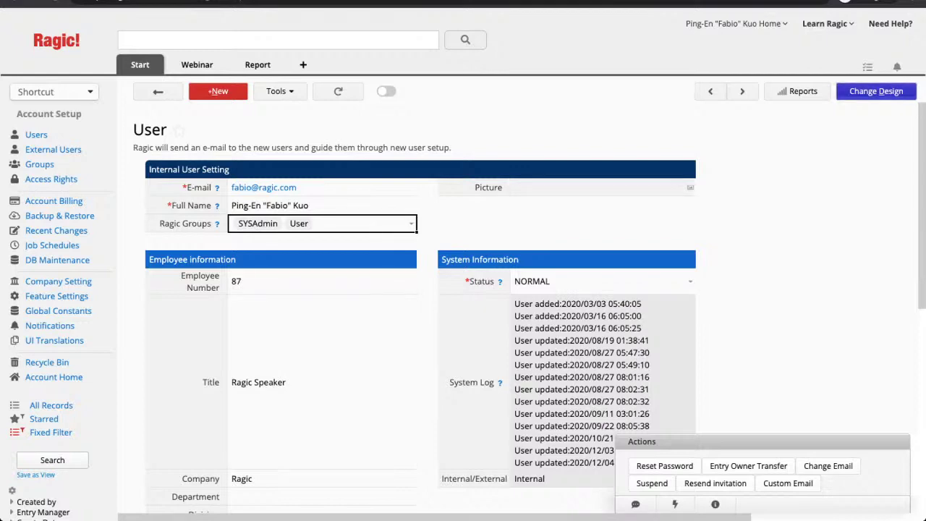
Put the User form in design mode and review the Internal/External, System Log, Status and Employee Number settings
{"action": "left_click", "coordinate": [876, 91]}
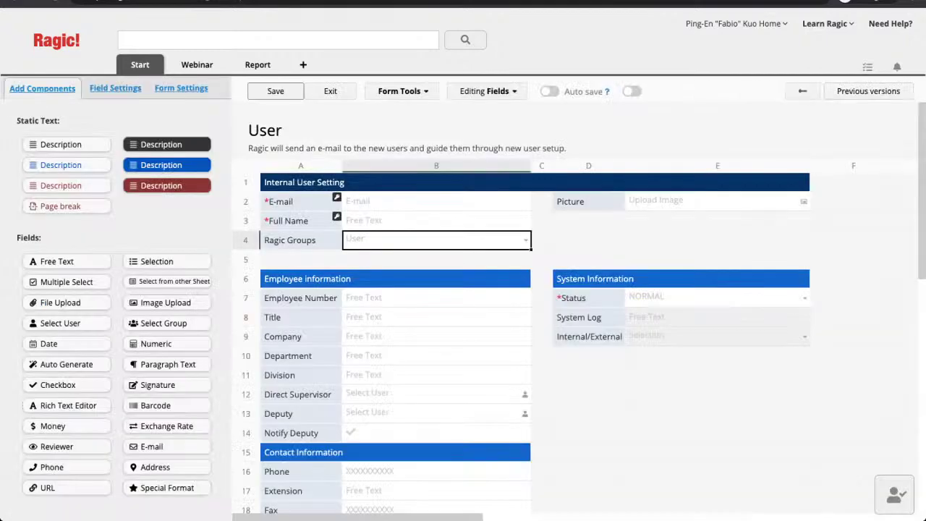
{"action": "left_click", "coordinate": [589, 337]}
{"action": "left_click", "coordinate": [589, 285]}
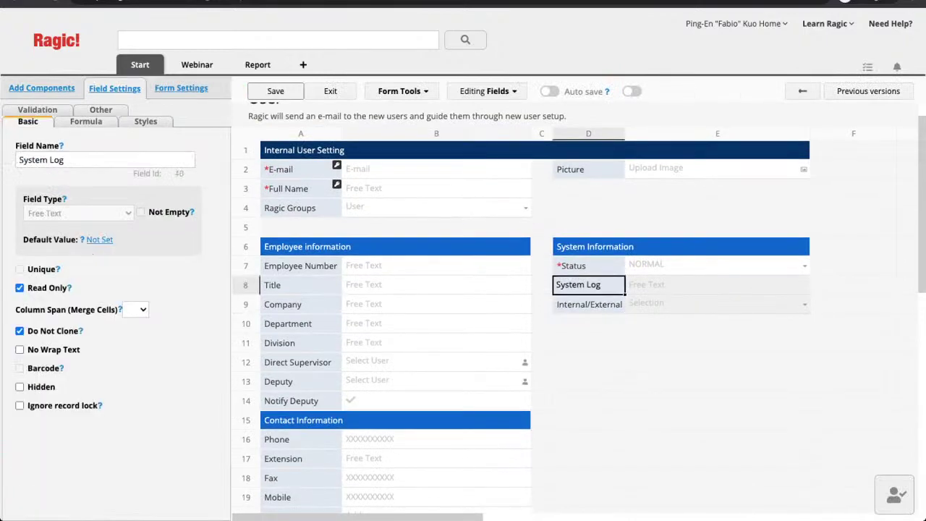
{"action": "left_click", "coordinate": [589, 266]}
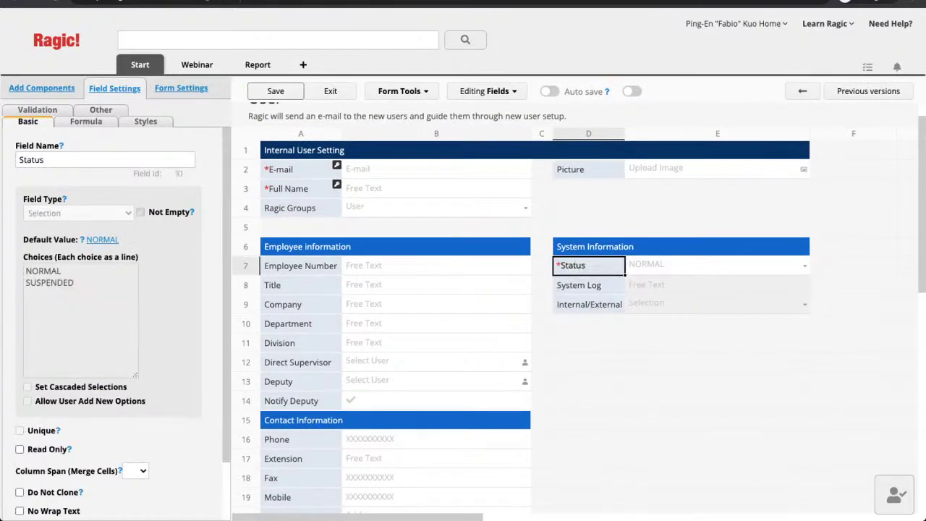
{"action": "left_click", "coordinate": [300, 266]}
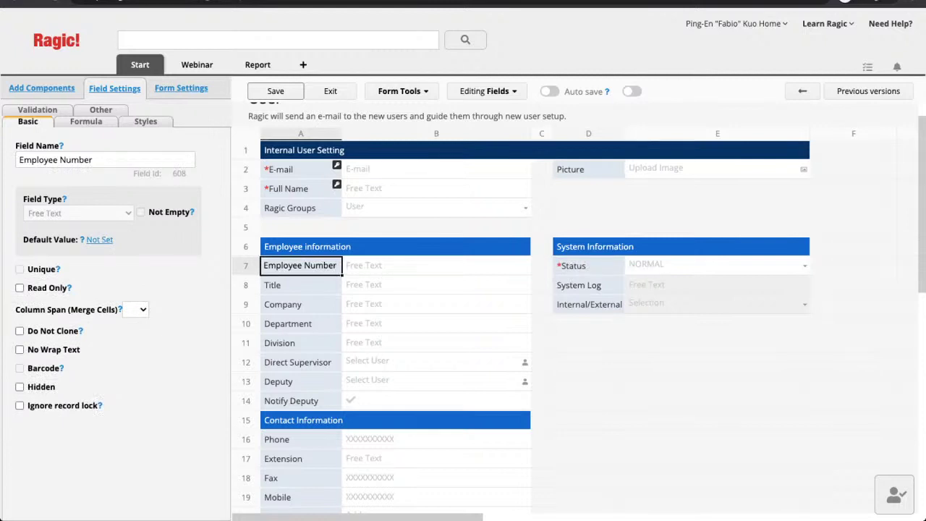
Review the Division and Fax field settings, then select an empty cell to show the components palette
{"action": "scroll", "coordinate": [565, 311], "scroll_direction": "down", "scroll_amount": 2}
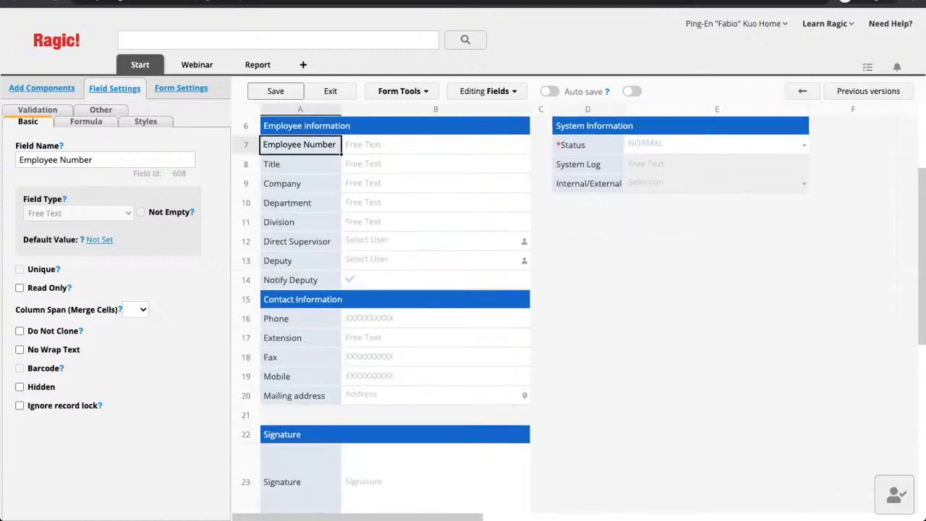
{"action": "left_click", "coordinate": [300, 221]}
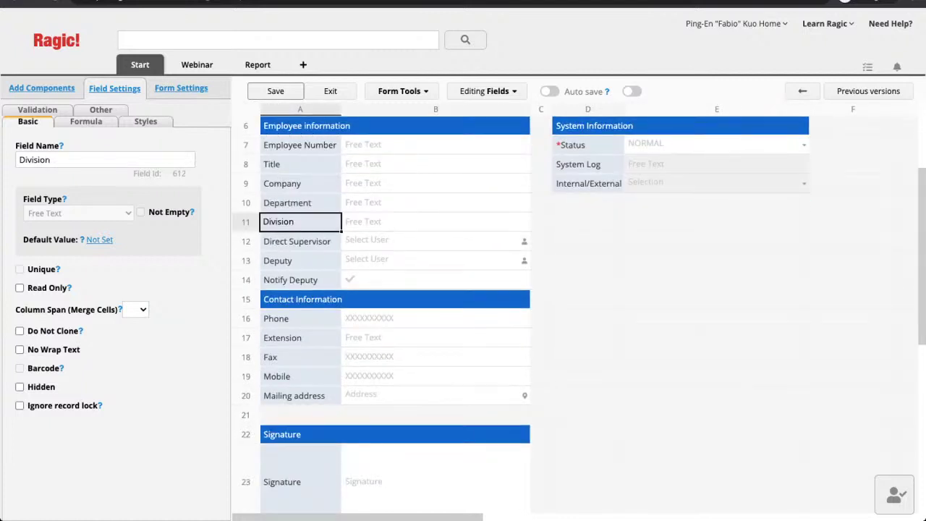
{"action": "left_click", "coordinate": [299, 357]}
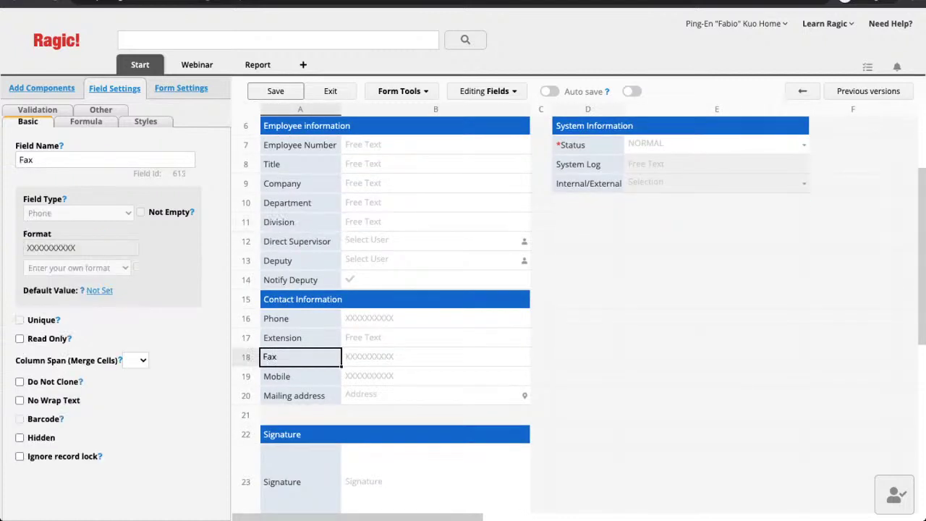
{"action": "scroll", "coordinate": [395, 304], "scroll_direction": "up", "scroll_amount": 1}
{"action": "scroll", "coordinate": [395, 304], "scroll_direction": "down", "scroll_amount": 1}
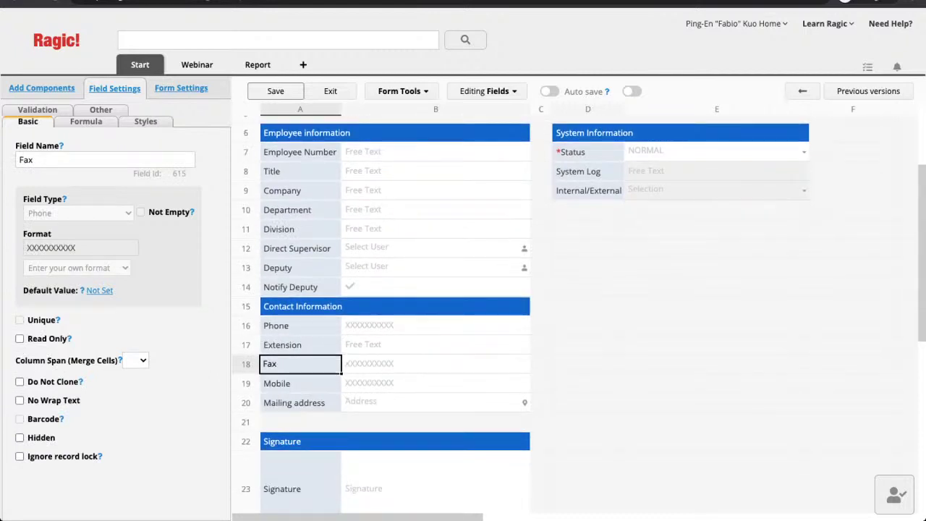
{"action": "scroll", "coordinate": [395, 304], "scroll_direction": "down", "scroll_amount": 1}
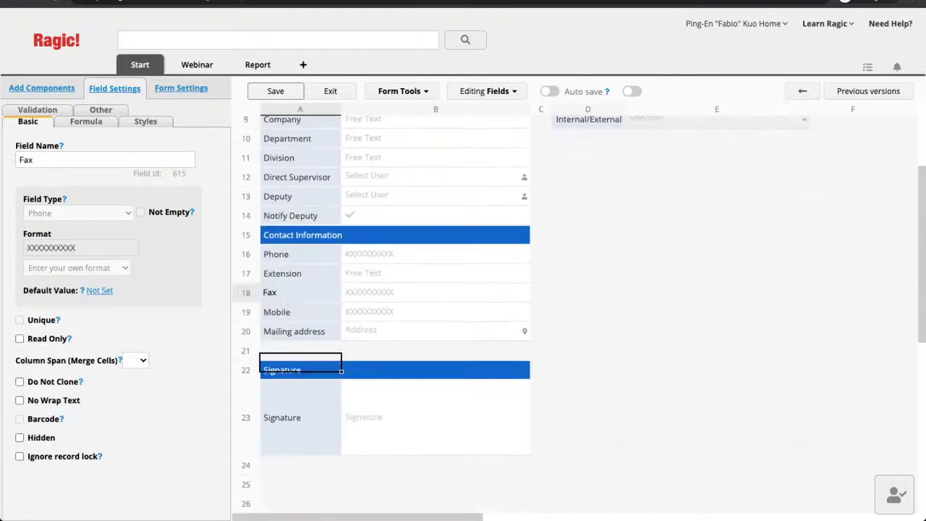
{"action": "left_click", "coordinate": [587, 239]}
{"action": "scroll", "coordinate": [395, 304], "scroll_direction": "down", "scroll_amount": 5}
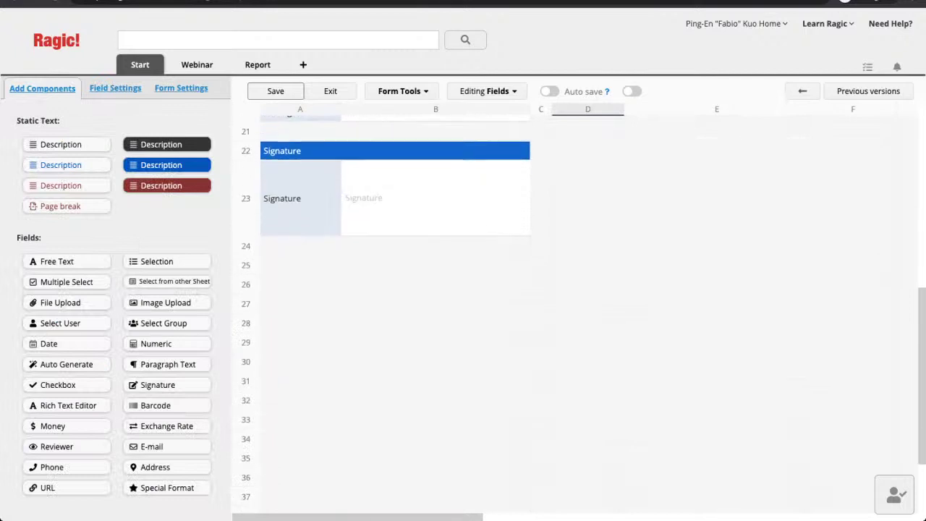
Add Emergency Contact Name, Phone Number, Email and Address fields across row 25
{"action": "left_click", "coordinate": [300, 258]}
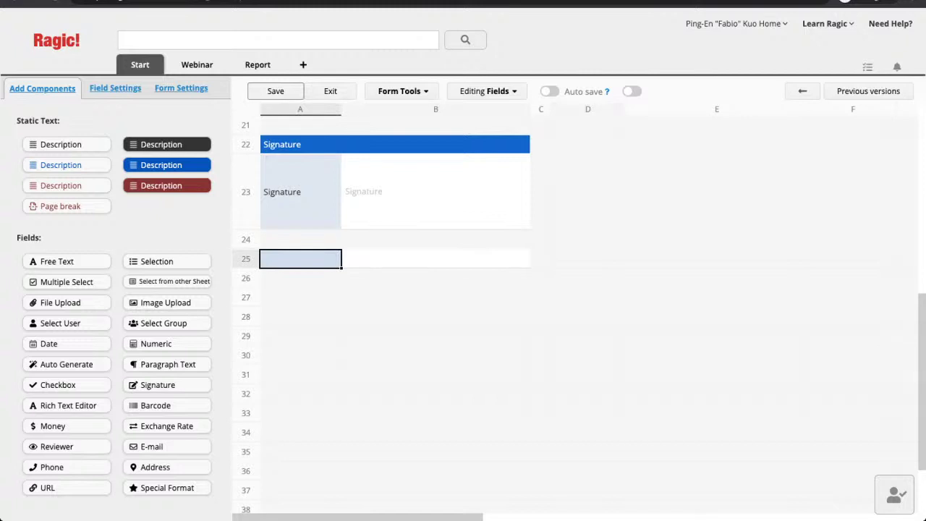
{"action": "type", "text": "Emerg"}
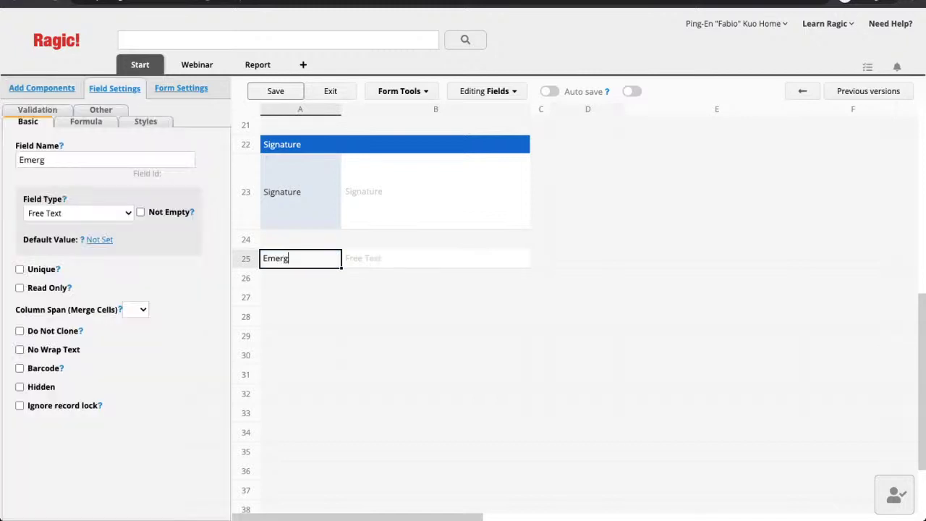
{"action": "type", "text": "ency Contact"}
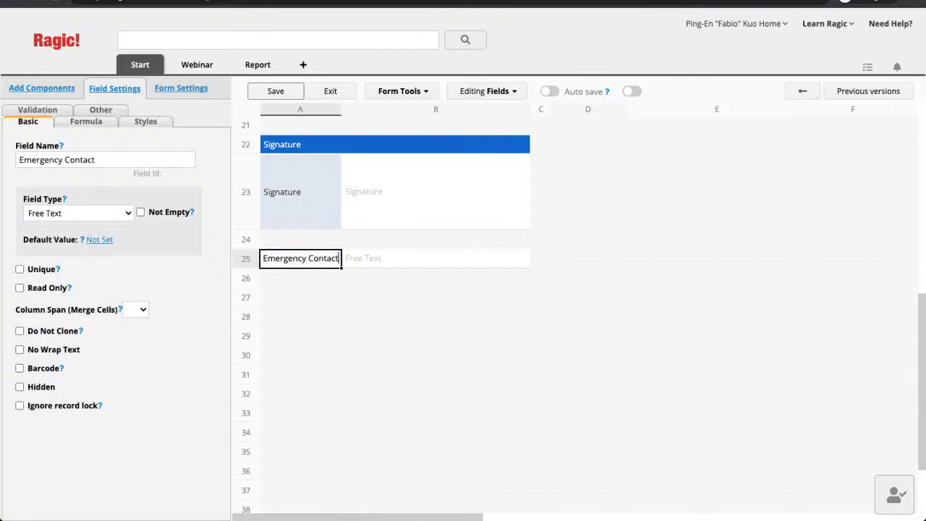
{"action": "type", "text": " Name"}
{"action": "left_click", "coordinate": [436, 261]}
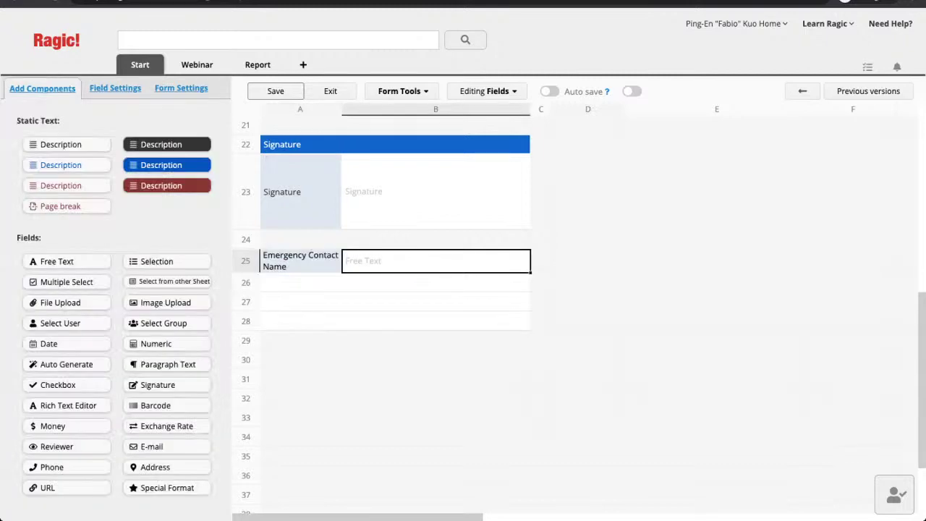
{"action": "type", "text": "Phone Number"}
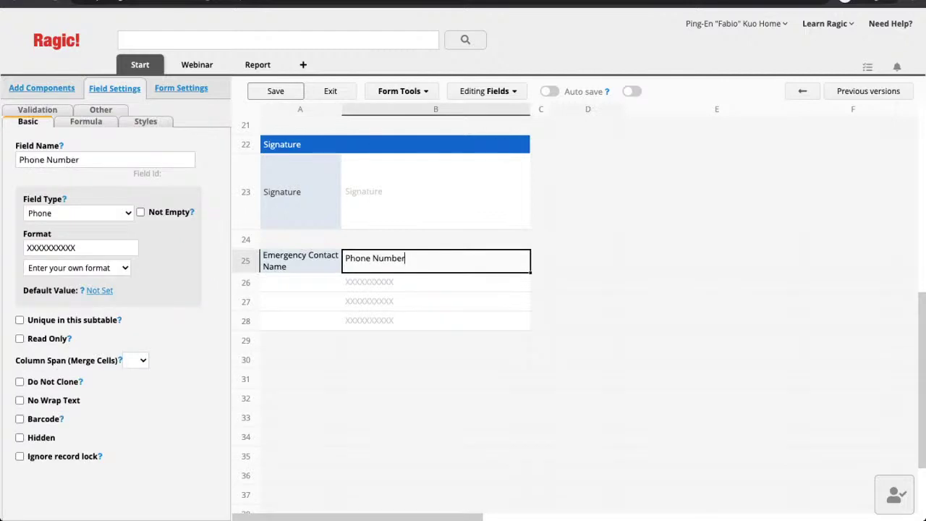
{"action": "left_click", "coordinate": [541, 261]}
{"action": "type", "text": "Emai"}
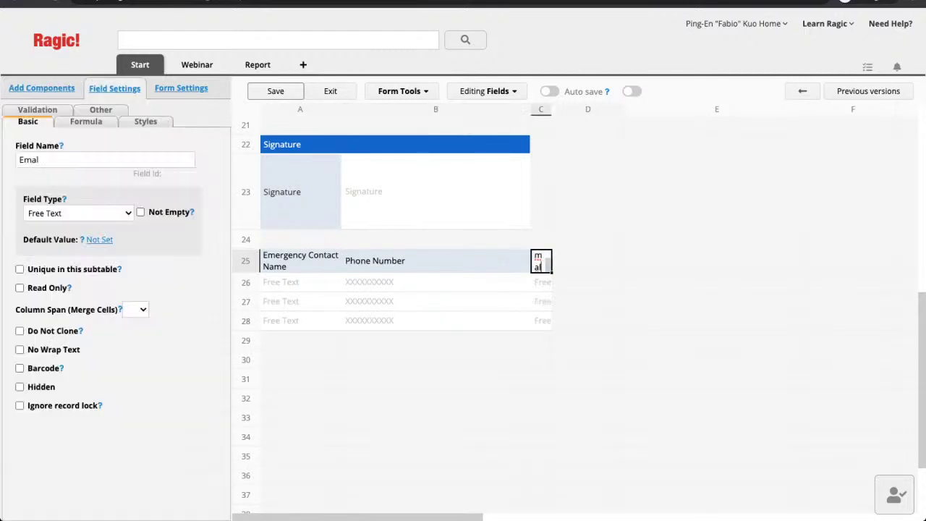
{"action": "key", "text": "BackSpace"}
{"action": "type", "text": "il"}
{"action": "key", "text": "Tab"}
{"action": "type", "text": "Address"}
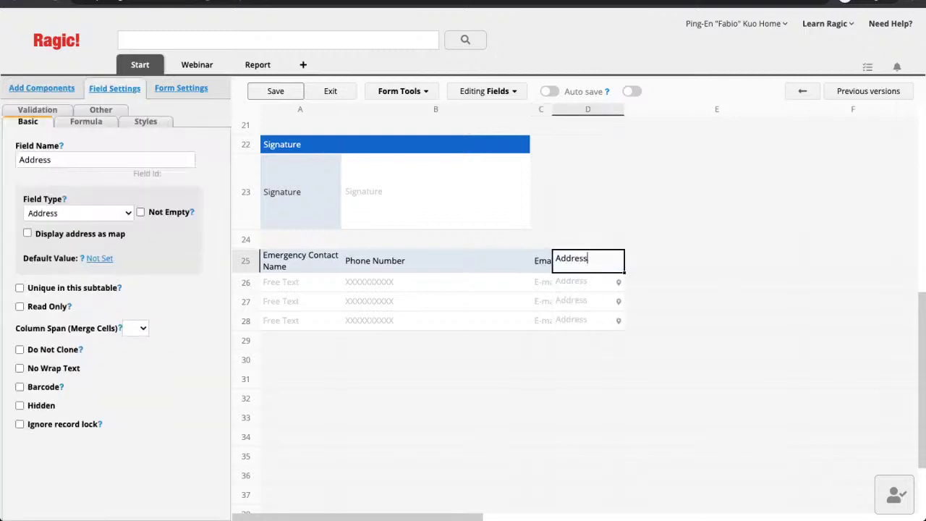
Set the Email field's Column Span (Merge Cells) to 2
{"action": "left_click", "coordinate": [542, 261]}
{"action": "left_click", "coordinate": [135, 338]}
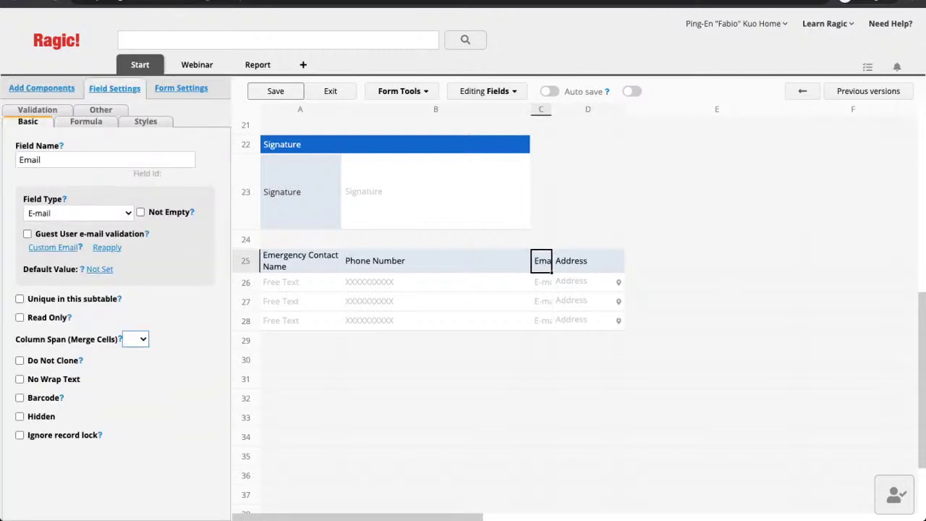
{"action": "key", "text": "Down"}
{"action": "left_click", "coordinate": [588, 360]}
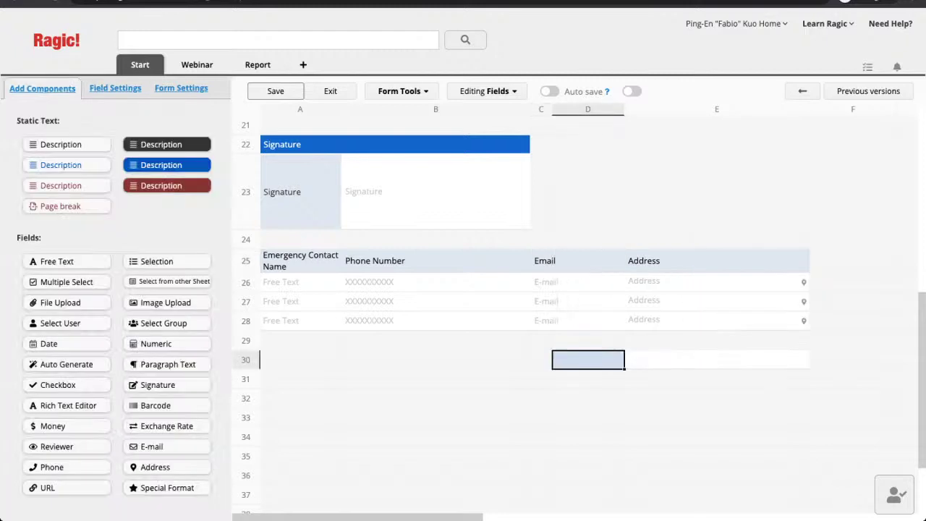
{"action": "left_click", "coordinate": [435, 438]}
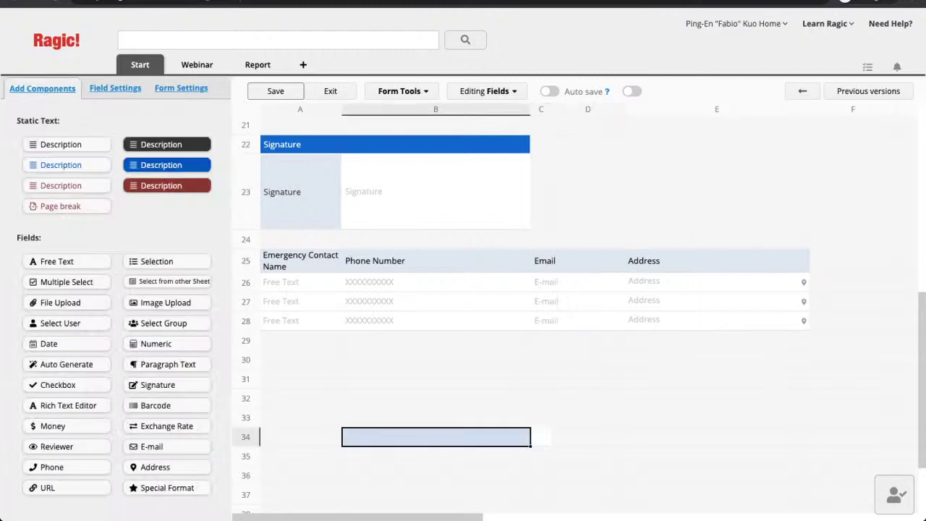
{"action": "left_click", "coordinate": [300, 282]}
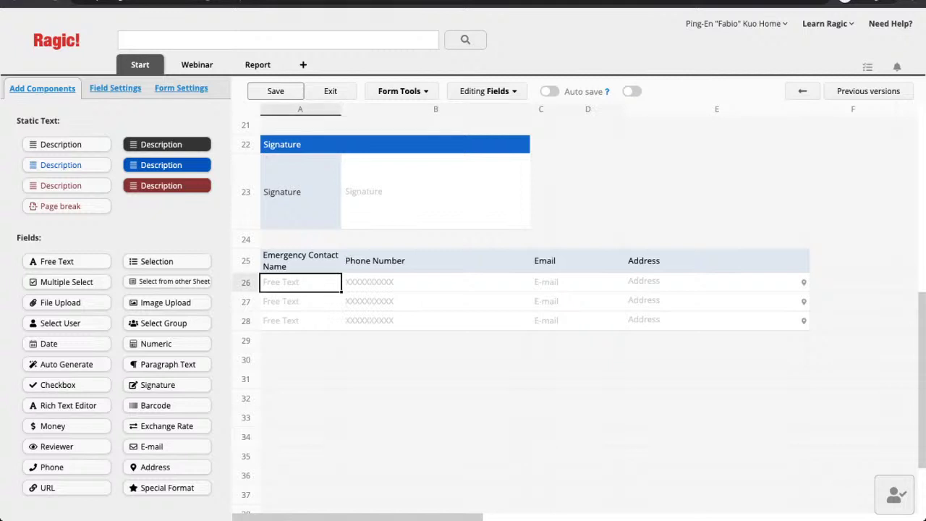
Show the Emergency Contact Name field's settings and scroll through the subtable to review it
{"action": "left_click", "coordinate": [301, 261]}
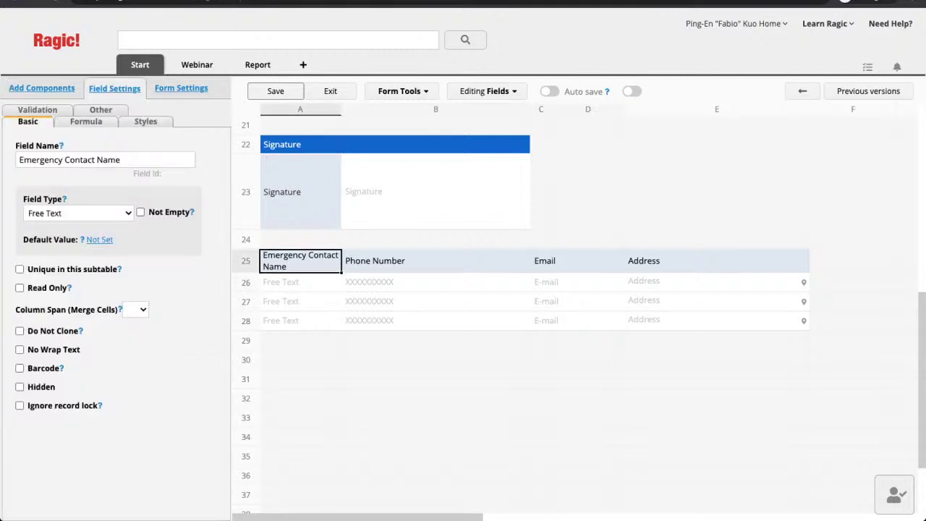
{"action": "scroll", "coordinate": [521, 315], "scroll_direction": "up", "scroll_amount": 10}
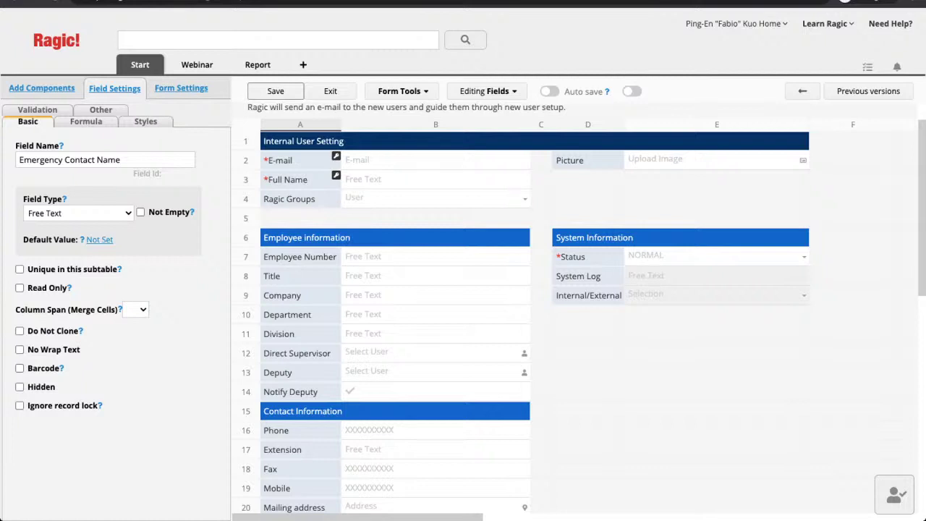
{"action": "scroll", "coordinate": [521, 308], "scroll_direction": "up", "scroll_amount": 1}
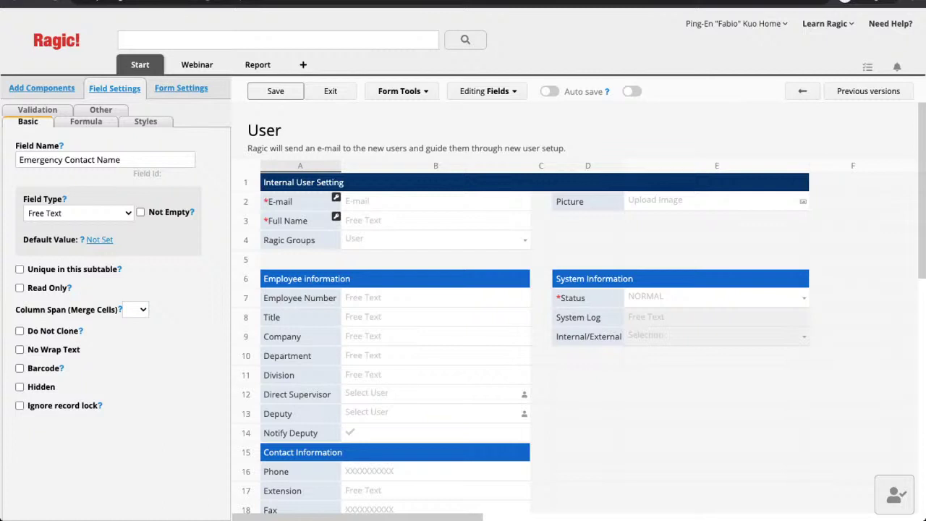
{"action": "scroll", "coordinate": [521, 312], "scroll_direction": "down", "scroll_amount": 10}
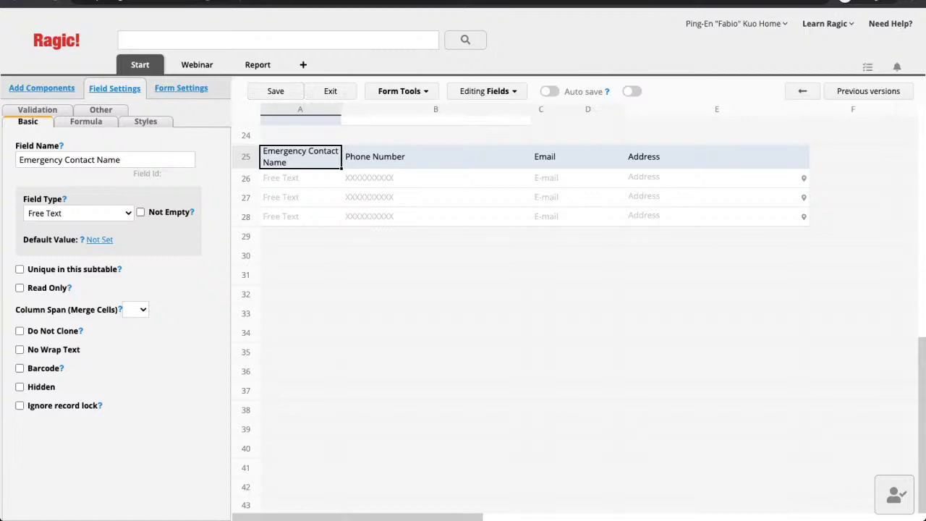
{"action": "scroll", "coordinate": [579, 311], "scroll_direction": "up", "scroll_amount": 2}
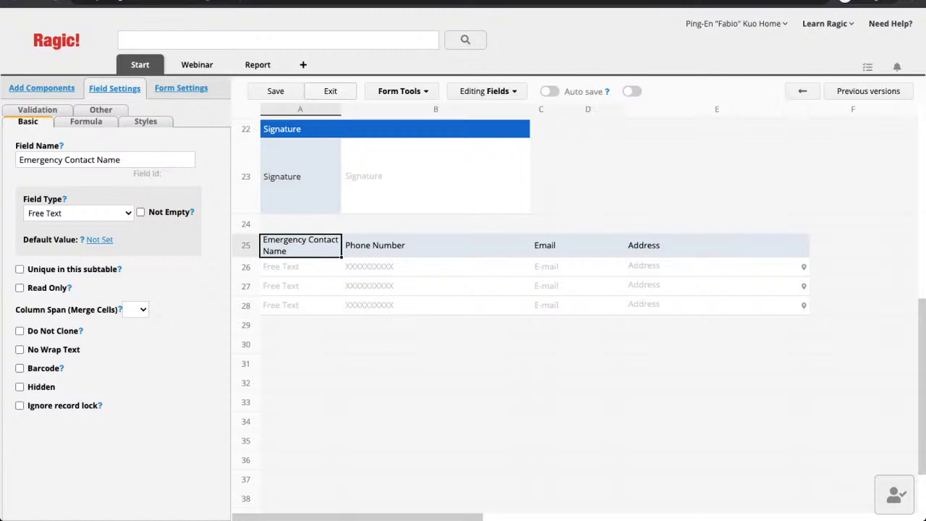
Exit the form designer without saving and go to the Groups list
{"action": "left_click", "coordinate": [330, 92]}
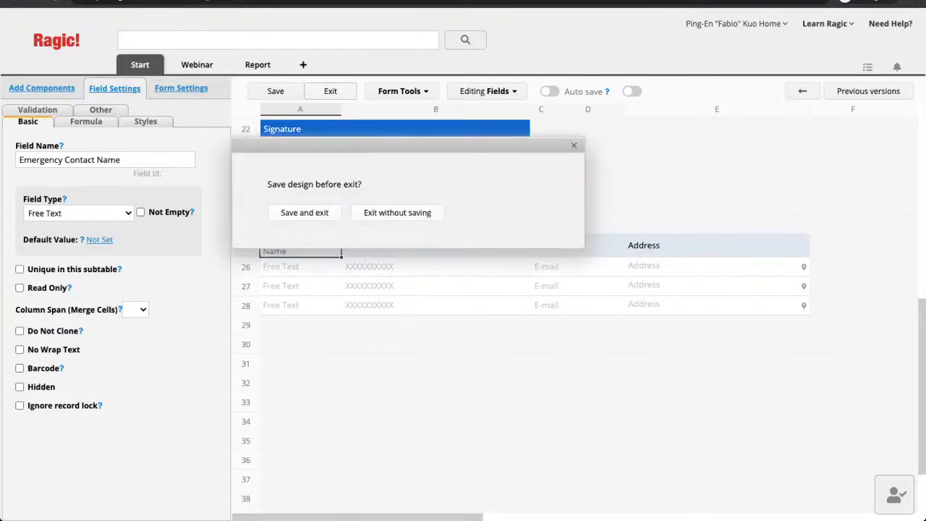
{"action": "left_click", "coordinate": [398, 213]}
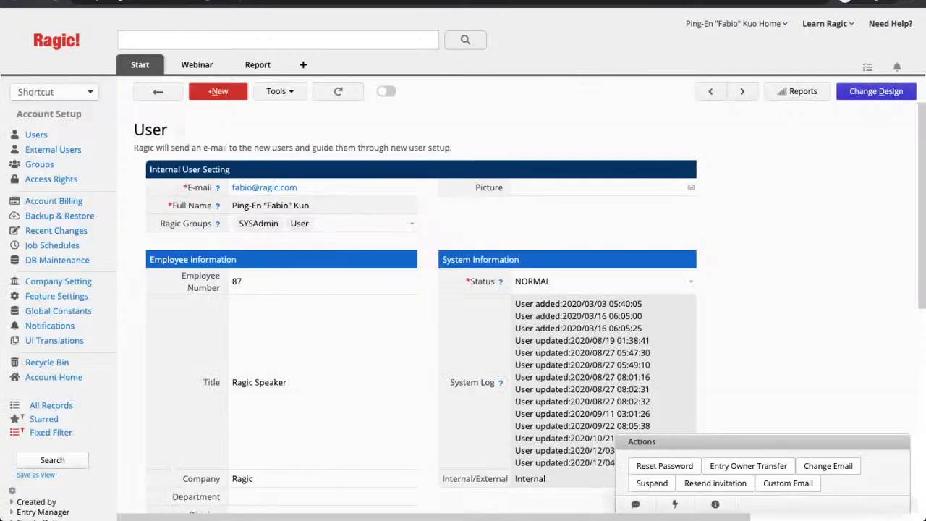
{"action": "scroll", "coordinate": [530, 307], "scroll_direction": "down", "scroll_amount": 1}
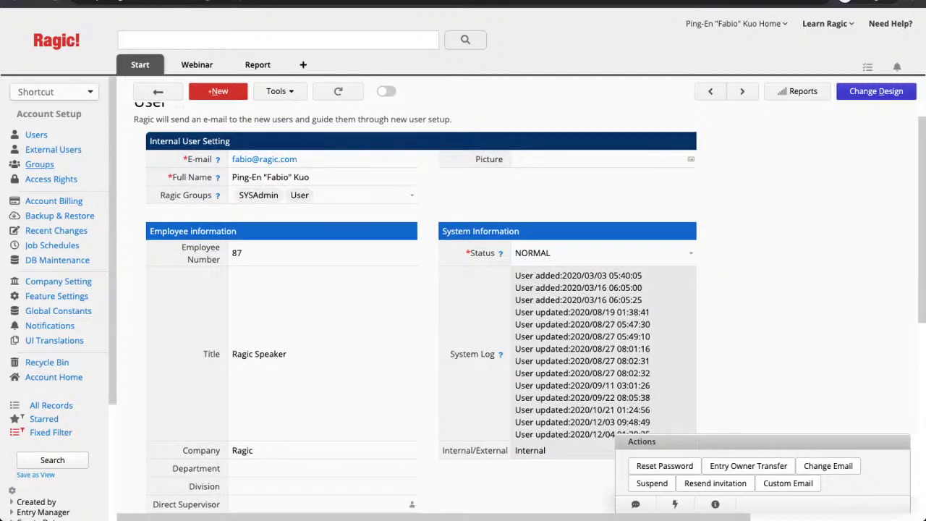
{"action": "left_click", "coordinate": [39, 165]}
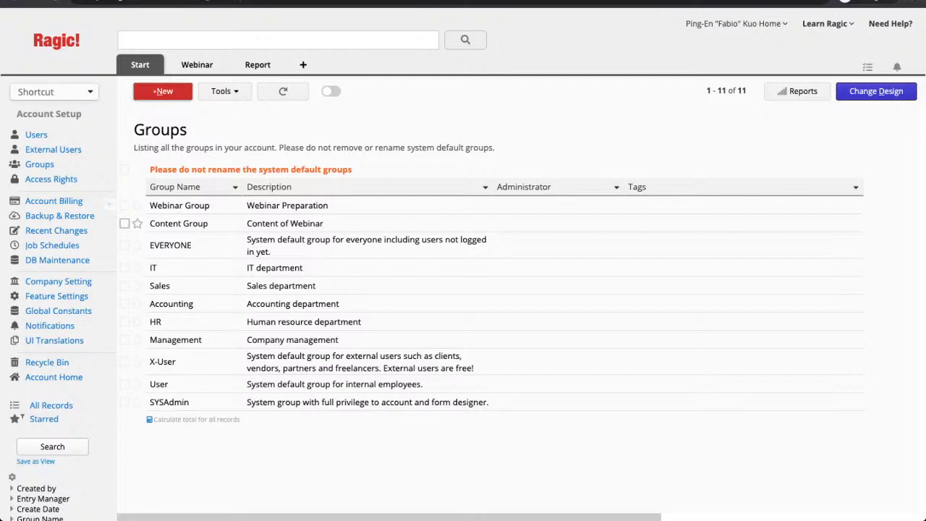
Start a new group named after the account owner, with the owner as administrator
{"action": "left_click", "coordinate": [162, 91]}
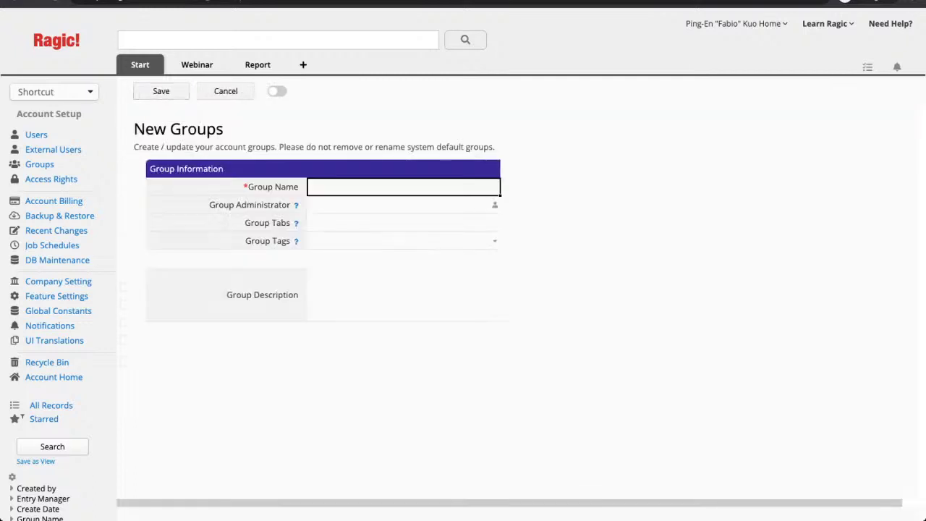
{"action": "type", "text": "Fabio"}
{"action": "key", "text": "Tab"}
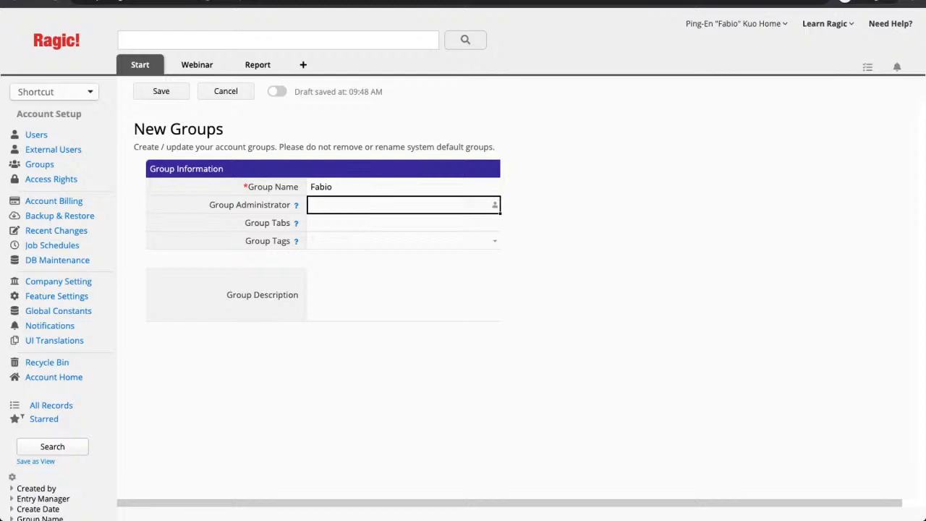
{"action": "left_click", "coordinate": [495, 206]}
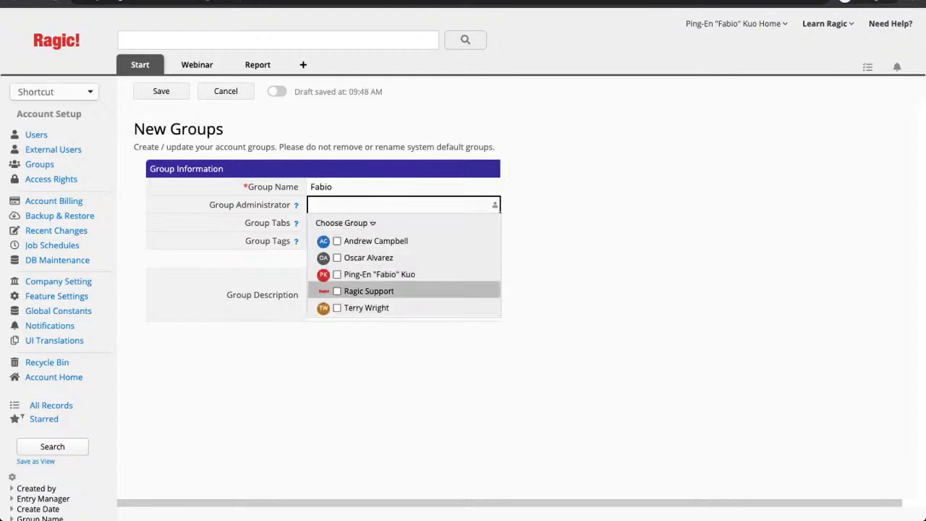
{"action": "left_click", "coordinate": [379, 275]}
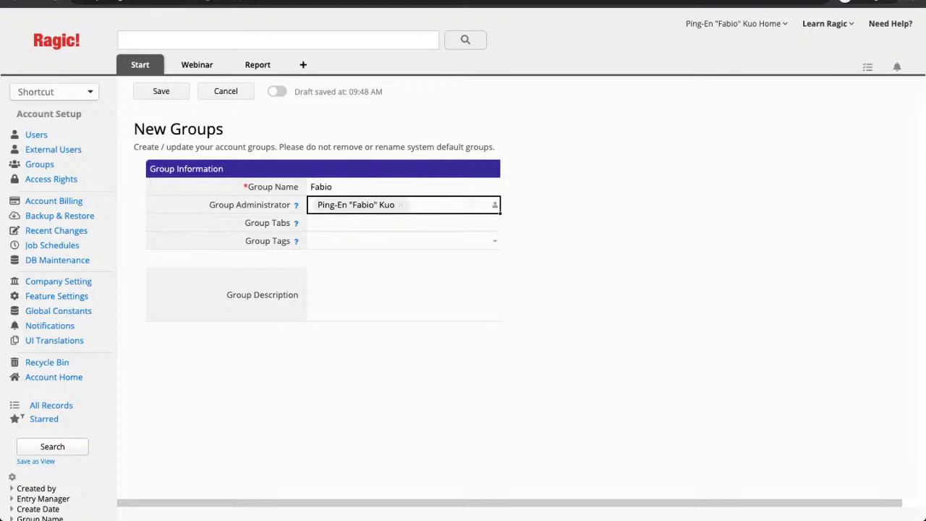
Describe the group as being just for the owner's access rights, save it, and return to the list
{"action": "left_click", "coordinate": [404, 241]}
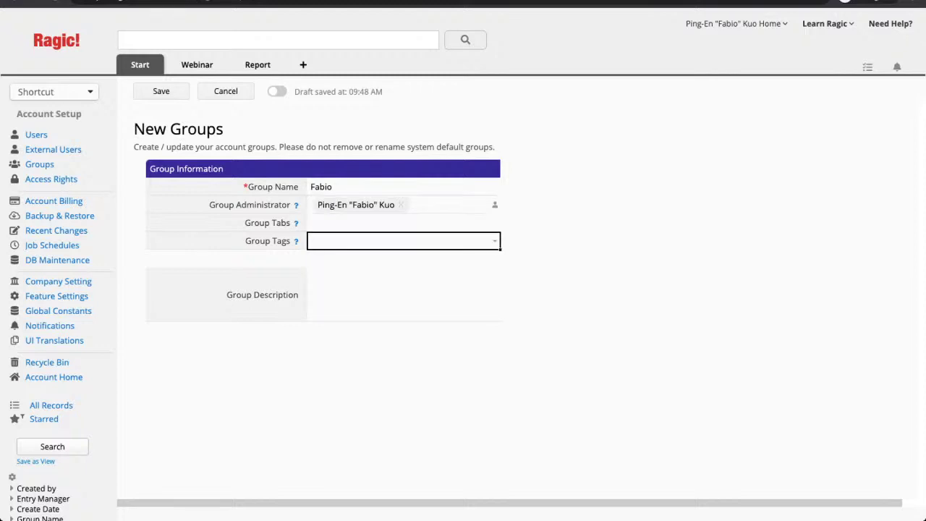
{"action": "left_click", "coordinate": [404, 223]}
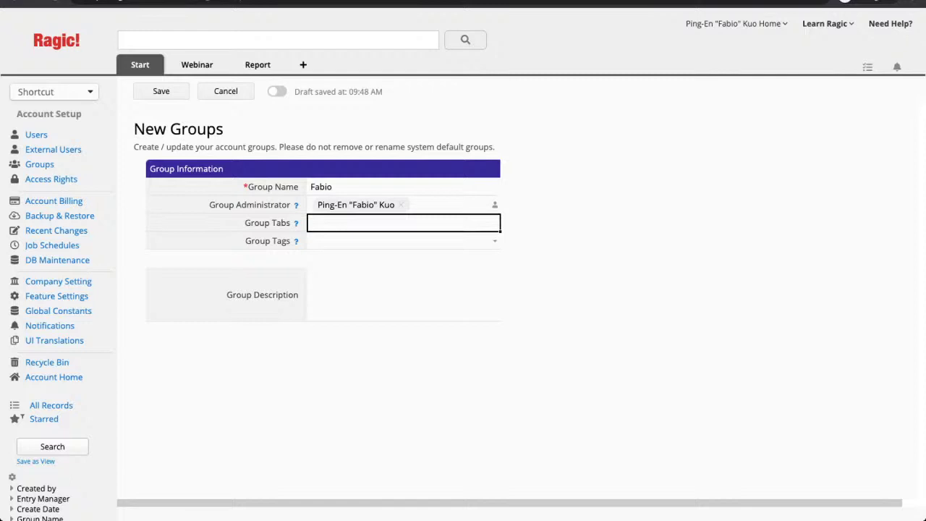
{"action": "left_click", "coordinate": [403, 294]}
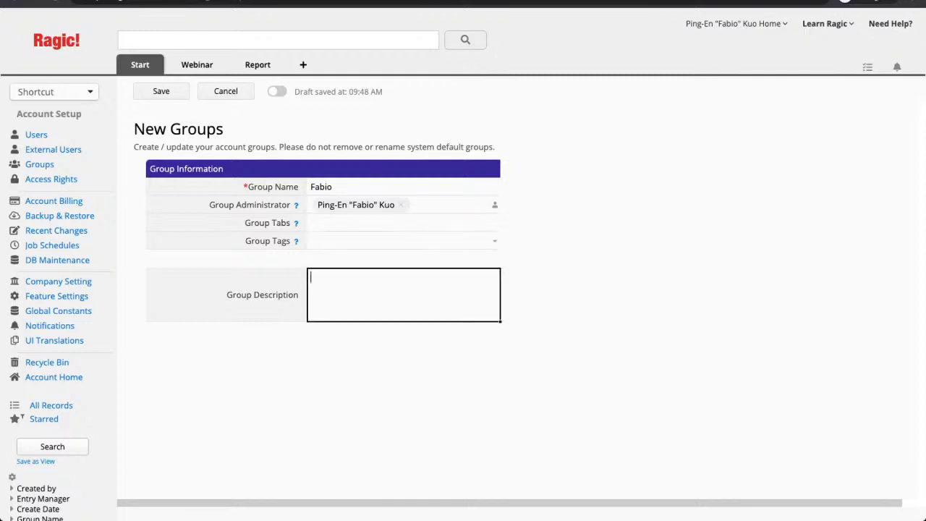
{"action": "type", "text": "Just for Fabio's access rights"}
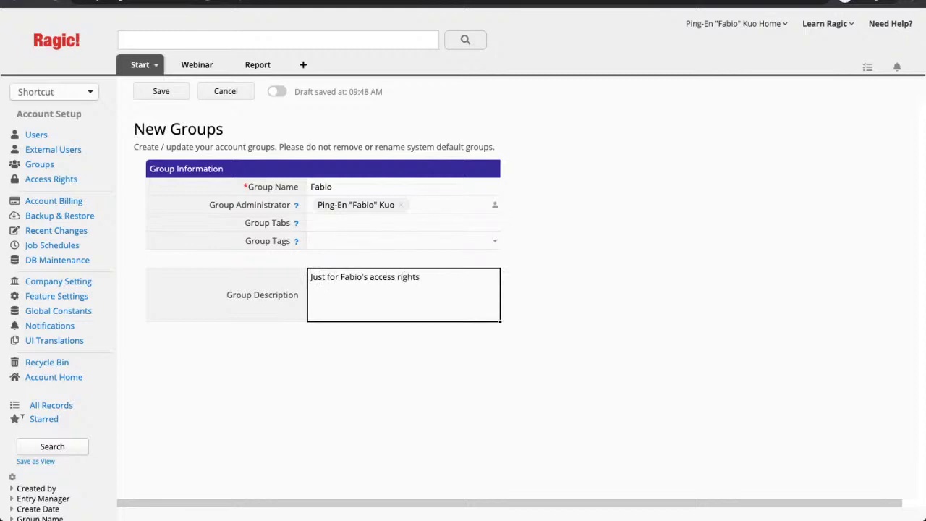
{"action": "key", "text": "ctrl+s"}
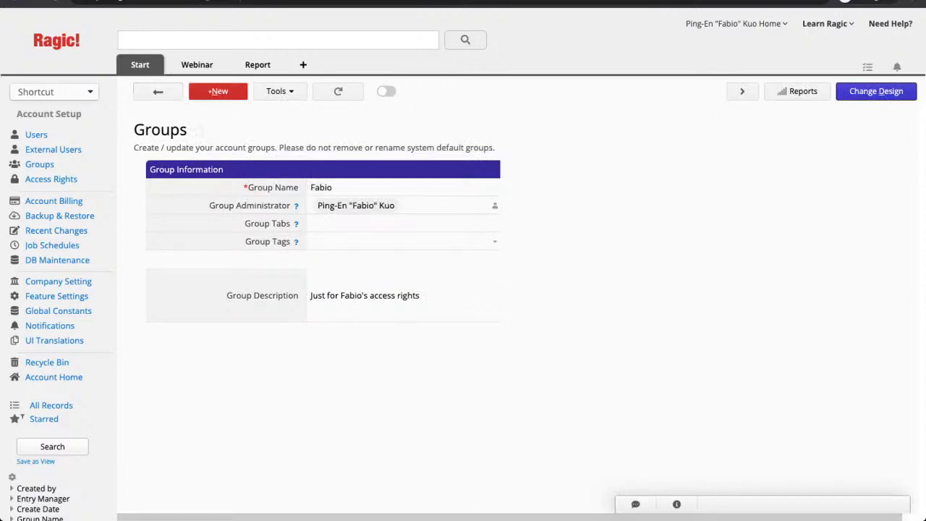
{"action": "left_click", "coordinate": [158, 91]}
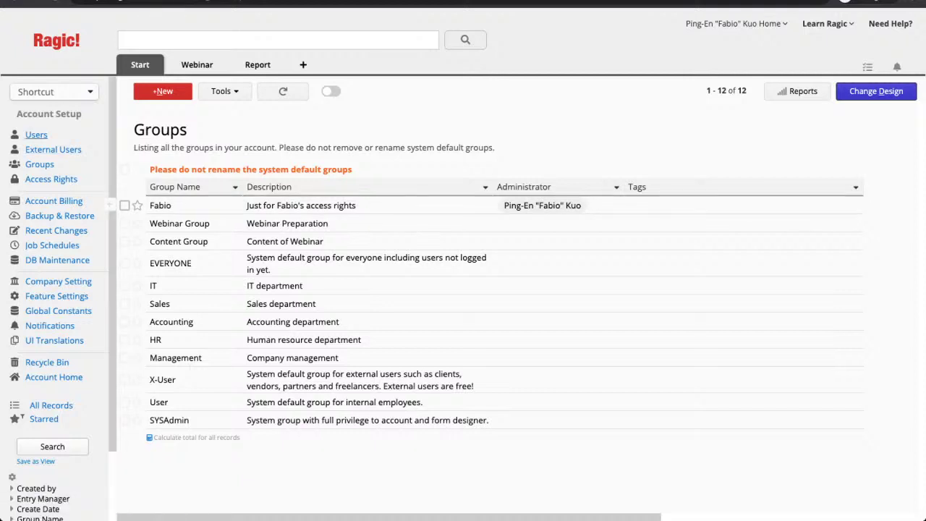
Tick the new personal group in the account owner's Ragic Groups and save the user record
{"action": "left_click", "coordinate": [36, 135]}
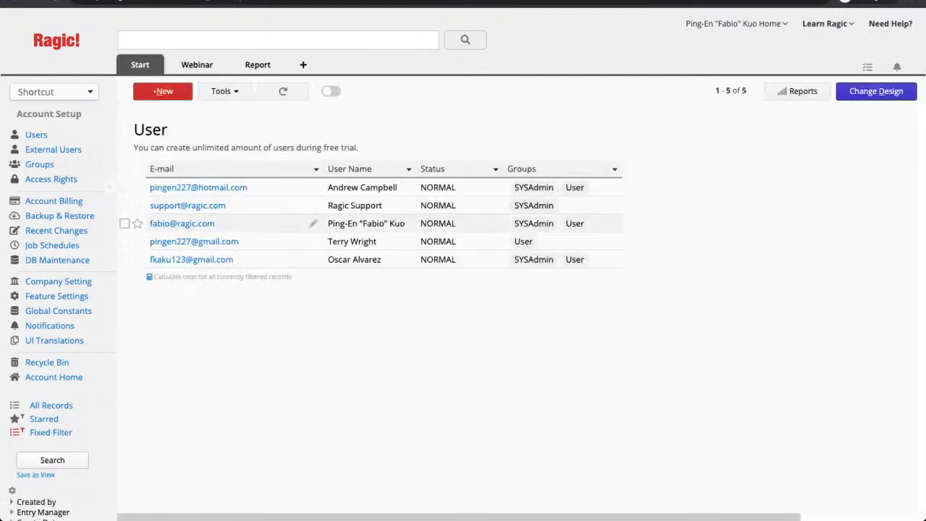
{"action": "left_click", "coordinate": [182, 223]}
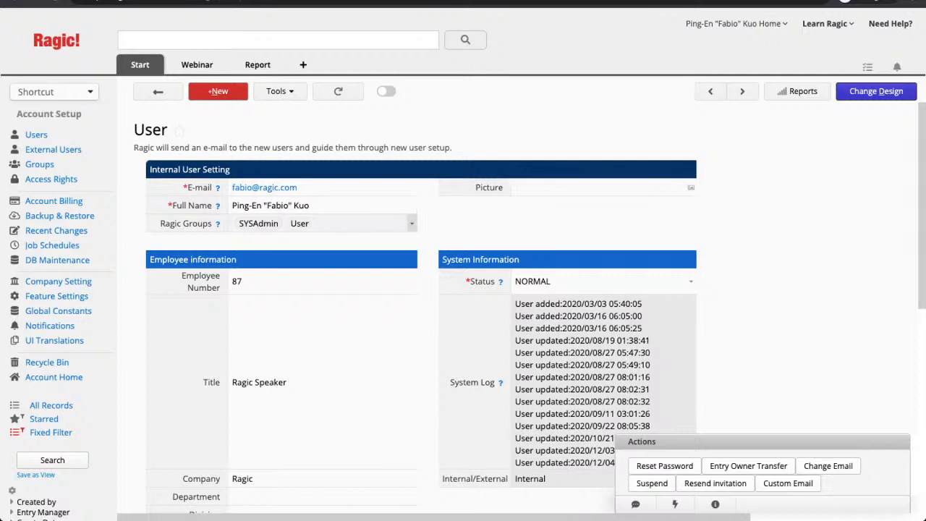
{"action": "left_click", "coordinate": [322, 224]}
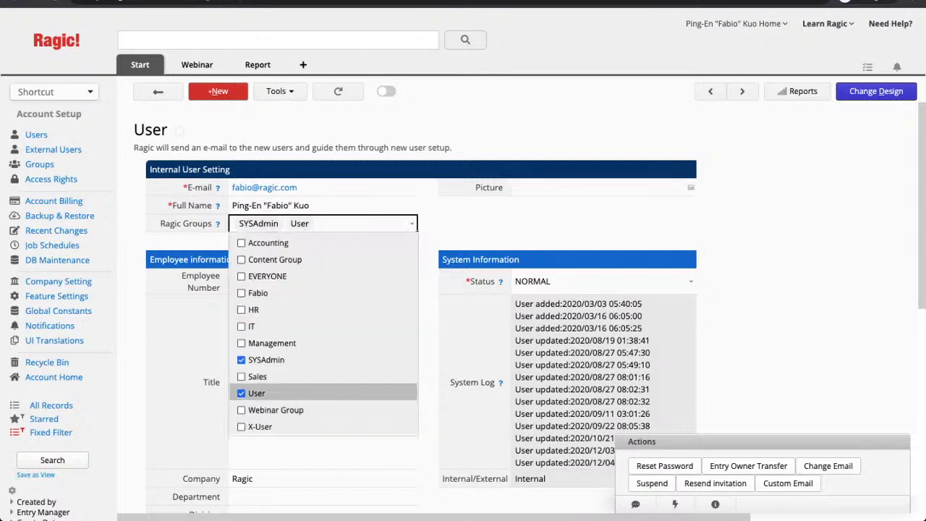
{"action": "left_click", "coordinate": [257, 292]}
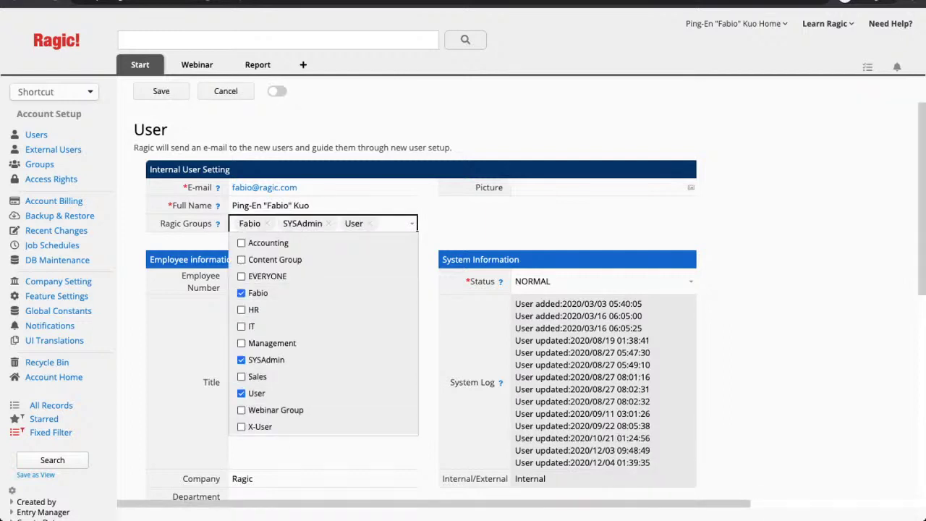
{"action": "key", "text": "ctrl+s"}
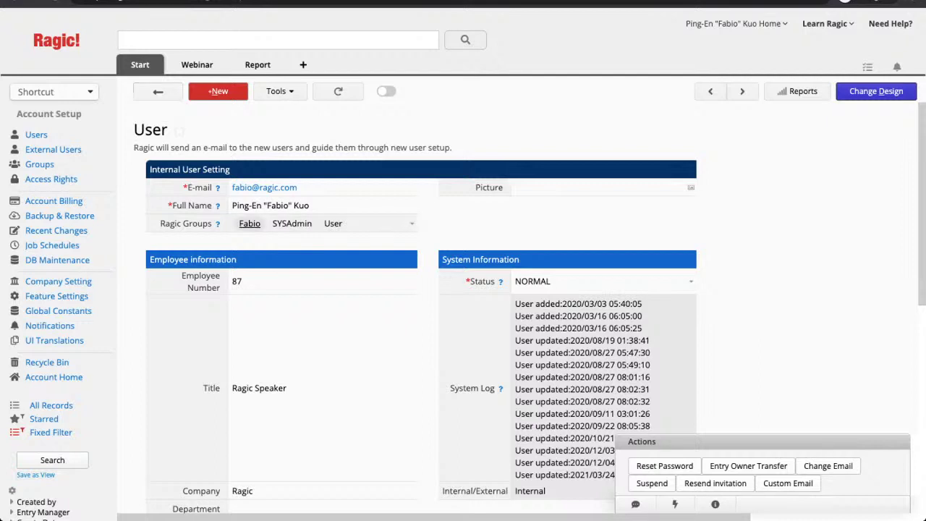
{"action": "scroll", "coordinate": [463, 304], "scroll_direction": "down", "scroll_amount": 1}
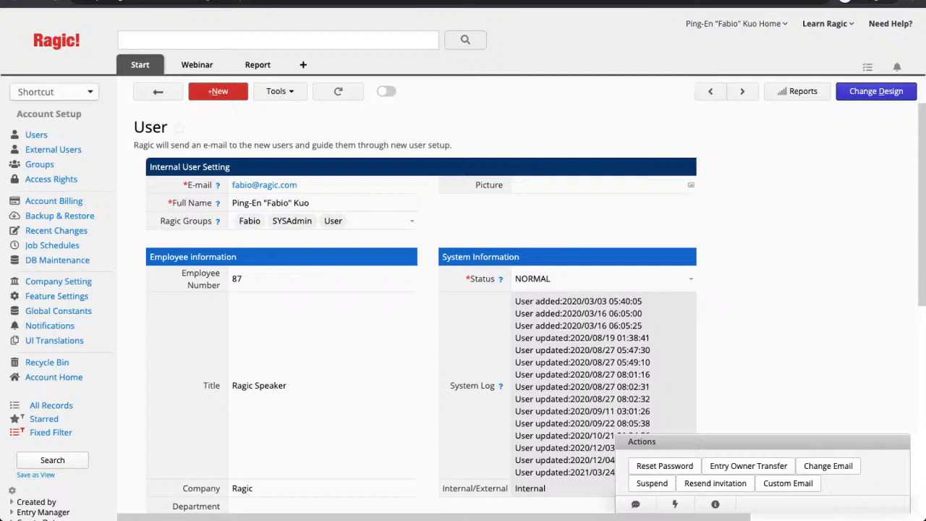
{"action": "mouse_move", "coordinate": [197, 65]}
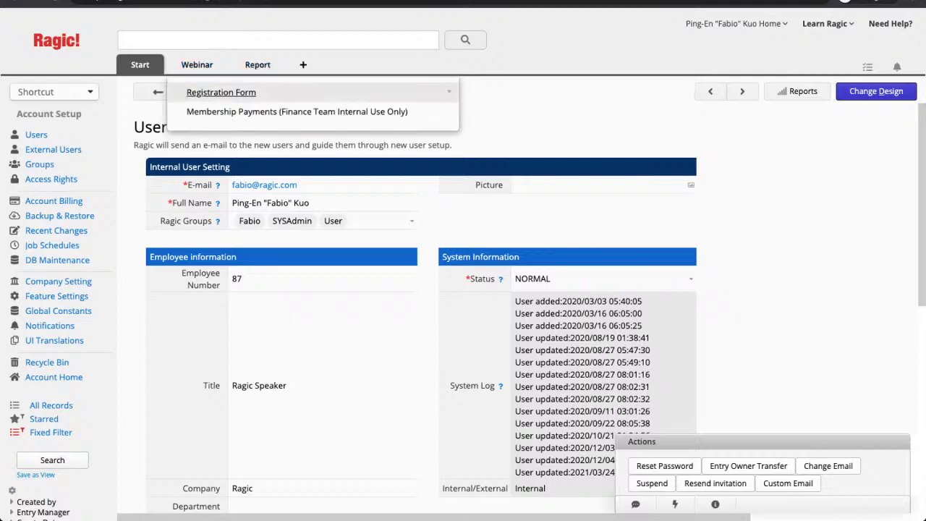
Open a blank Registration Form entry and switch it into design mode
{"action": "left_click", "coordinate": [221, 92]}
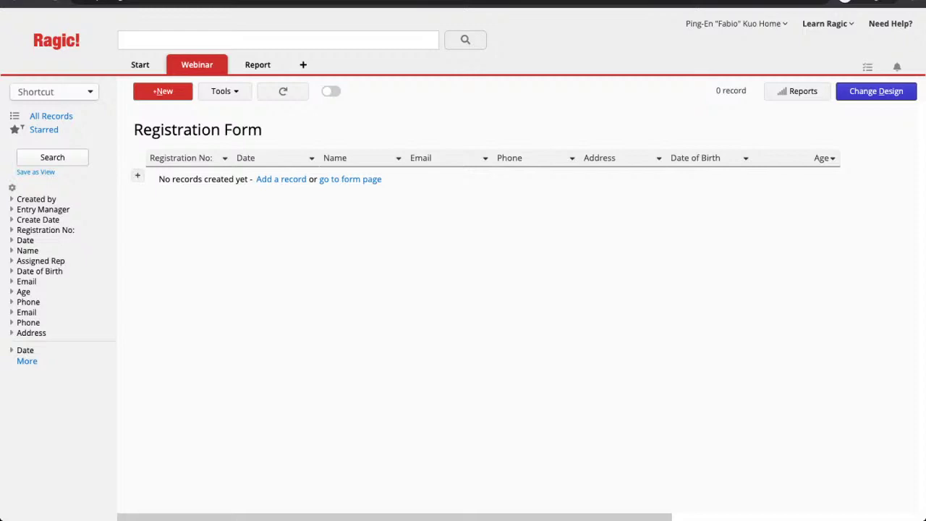
{"action": "left_click", "coordinate": [351, 179]}
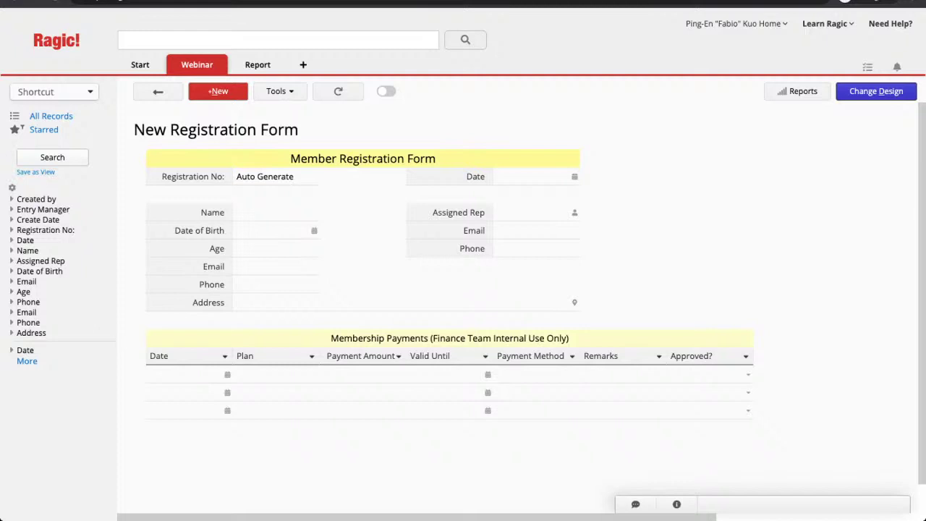
{"action": "left_click", "coordinate": [877, 91]}
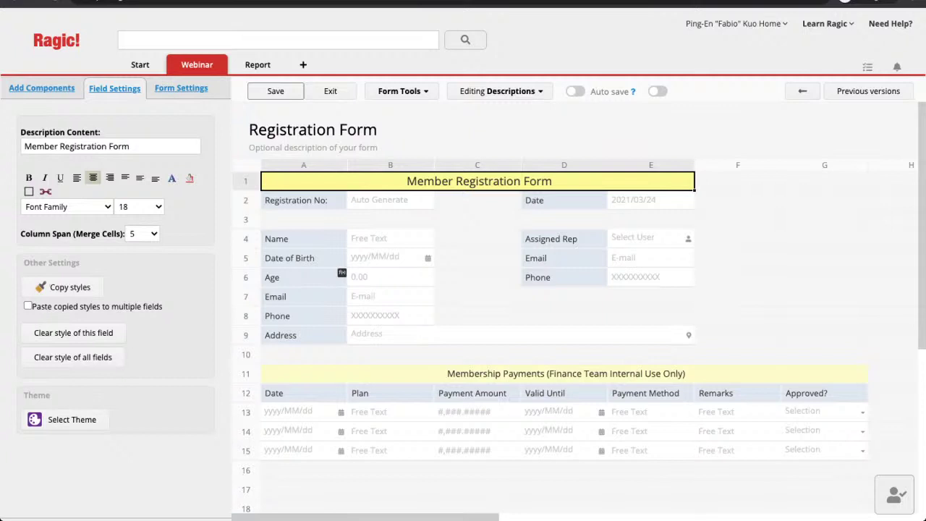
Show the Registration Form's Access Rights settings under Form Settings
{"action": "left_click", "coordinate": [181, 87]}
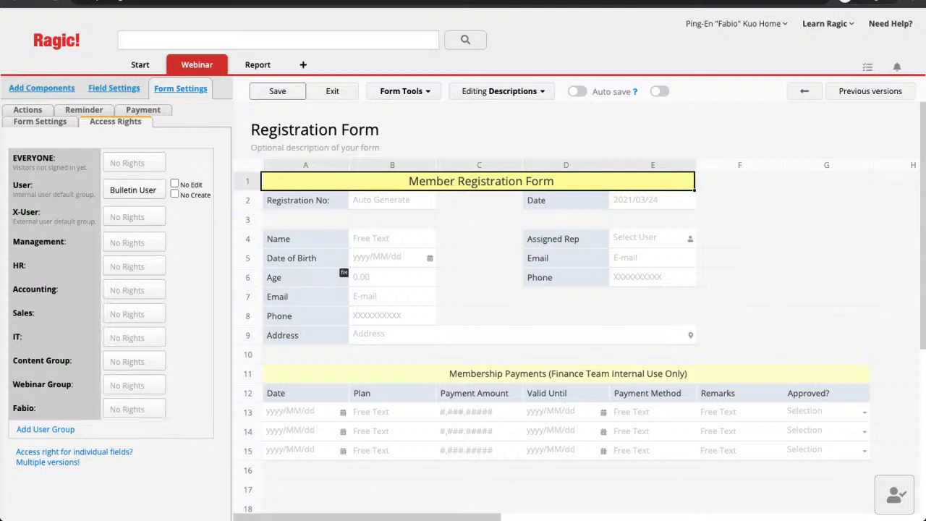
Set User to No Rights, personal group to Bulletin User, Content Group Viewer, Webinar Group Admin
{"action": "left_click", "coordinate": [133, 190]}
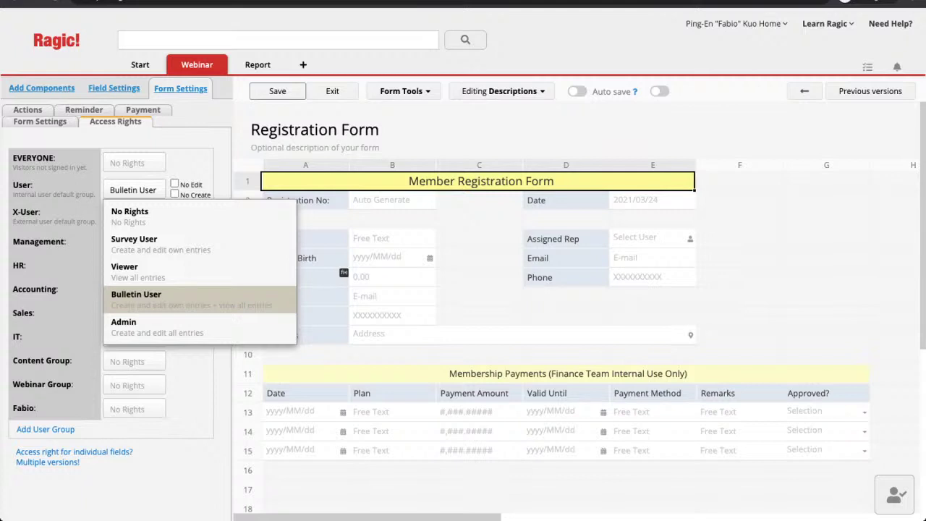
{"action": "key", "text": "Up"}
{"action": "key", "text": "Up"}
{"action": "key", "text": "Up"}
{"action": "key", "text": "Return"}
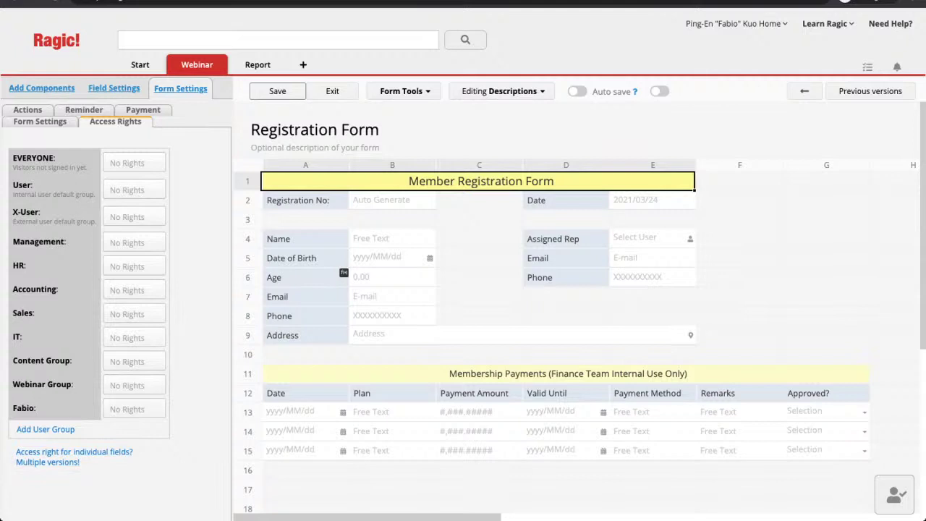
{"action": "left_click", "coordinate": [134, 409]}
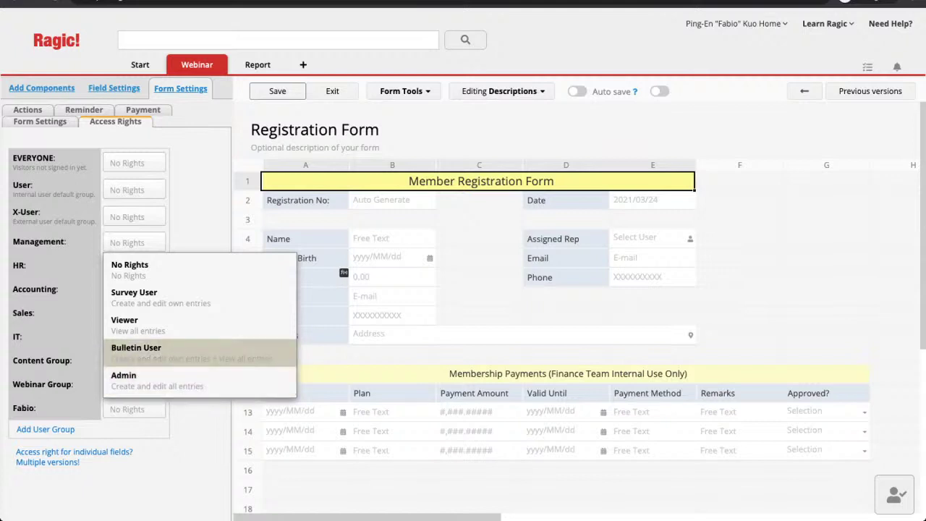
{"action": "left_click", "coordinate": [136, 351]}
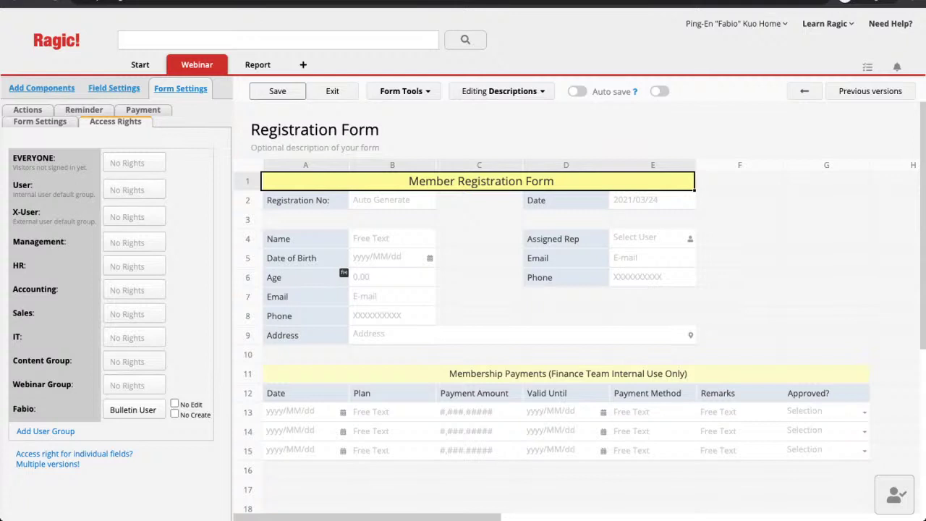
{"action": "left_click", "coordinate": [134, 361]}
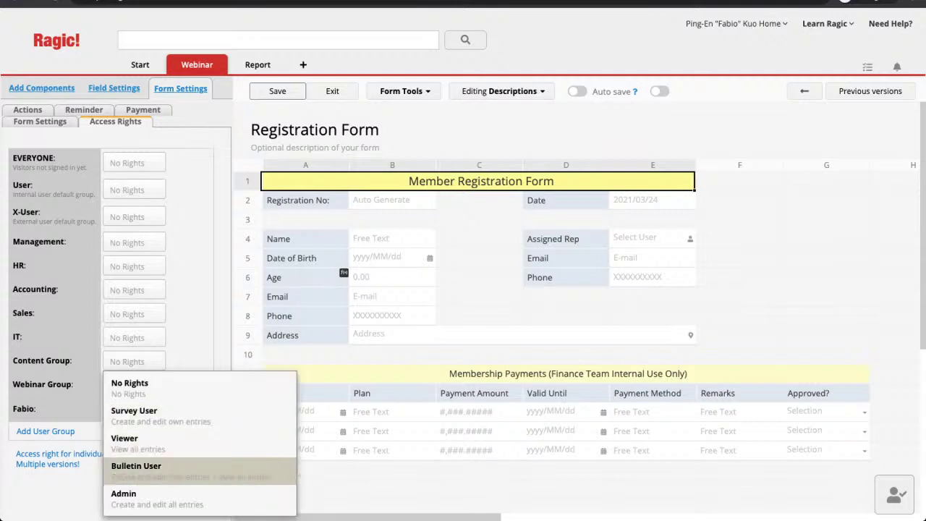
{"action": "left_click", "coordinate": [127, 436]}
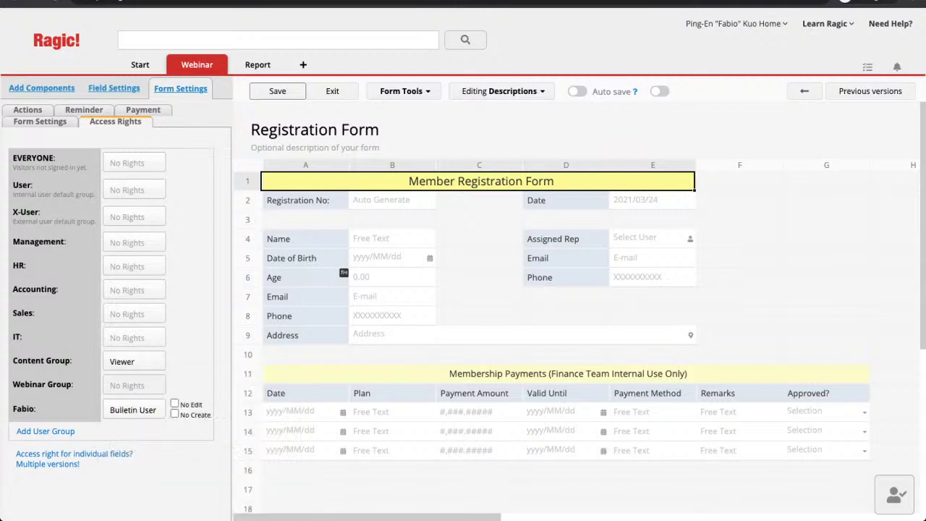
{"action": "left_click", "coordinate": [134, 385]}
{"action": "left_click", "coordinate": [127, 353]}
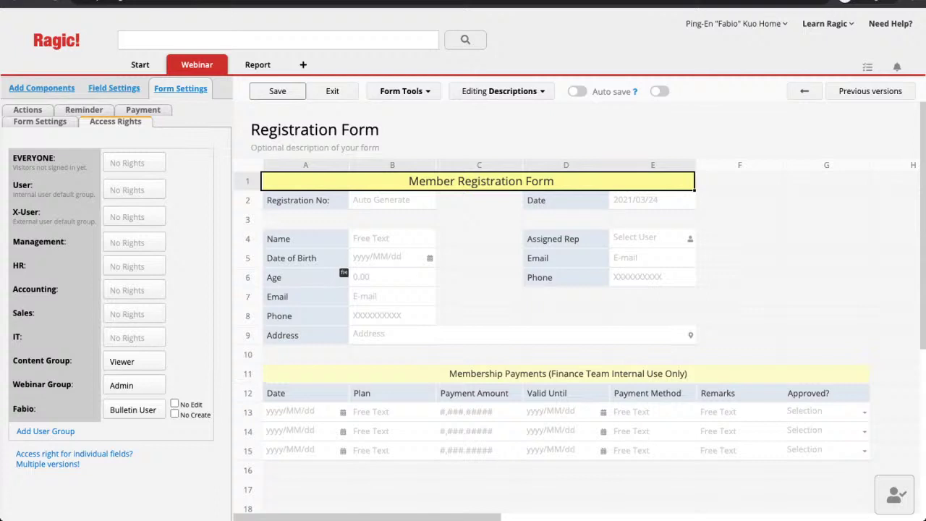
{"action": "left_click_drag", "start_coordinate": [55, 157], "coordinate": [13, 158]}
Give EVERYONE, including visitors not signed in, Viewer access to all entries
{"action": "left_click", "coordinate": [134, 163]}
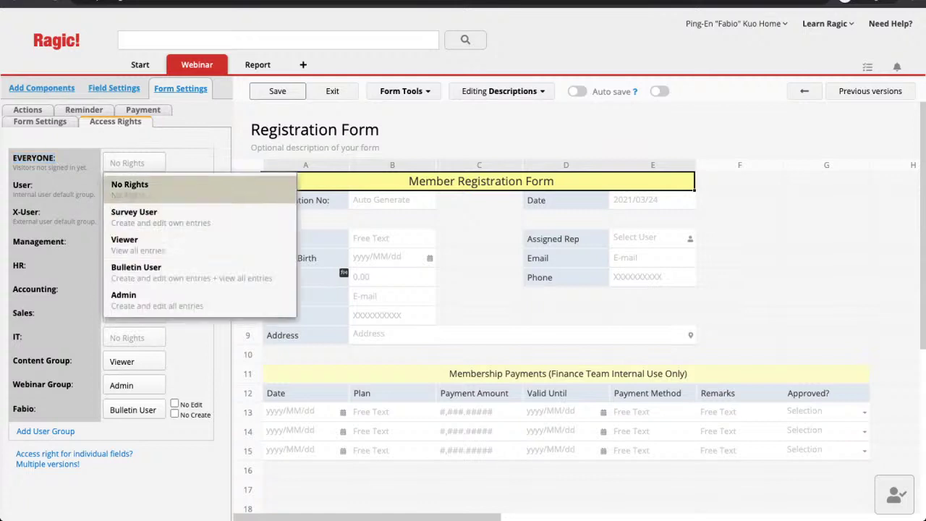
{"action": "left_click", "coordinate": [137, 245]}
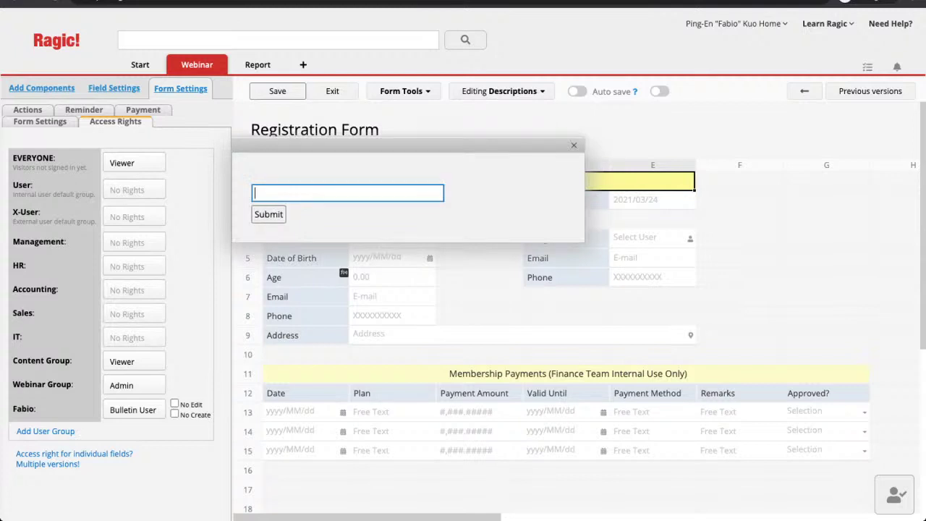
Enter the other person's name to add their user group to the access list
{"action": "type", "text": "Kuo"}
{"action": "key", "text": "Return"}
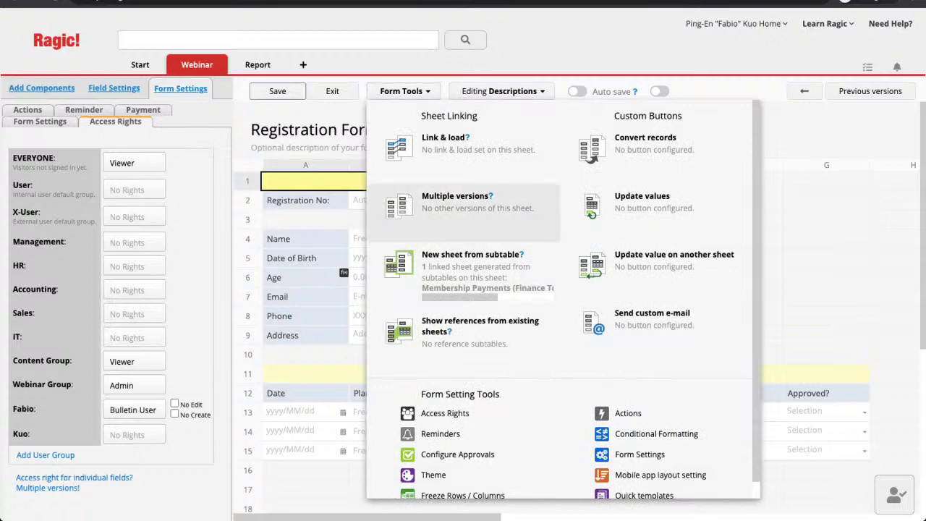
Duplicate the sheet as an Accounting version using the same data source
{"action": "left_click", "coordinate": [456, 197]}
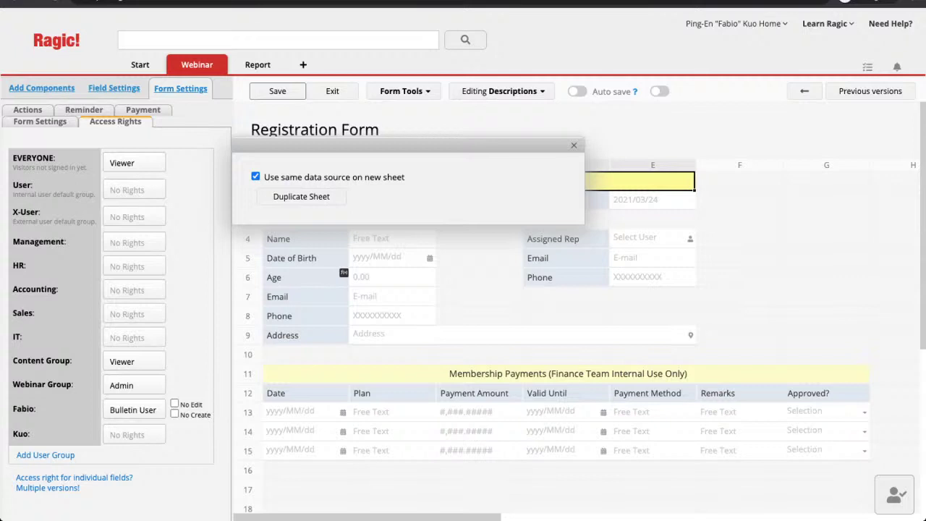
{"action": "key", "text": "Escape"}
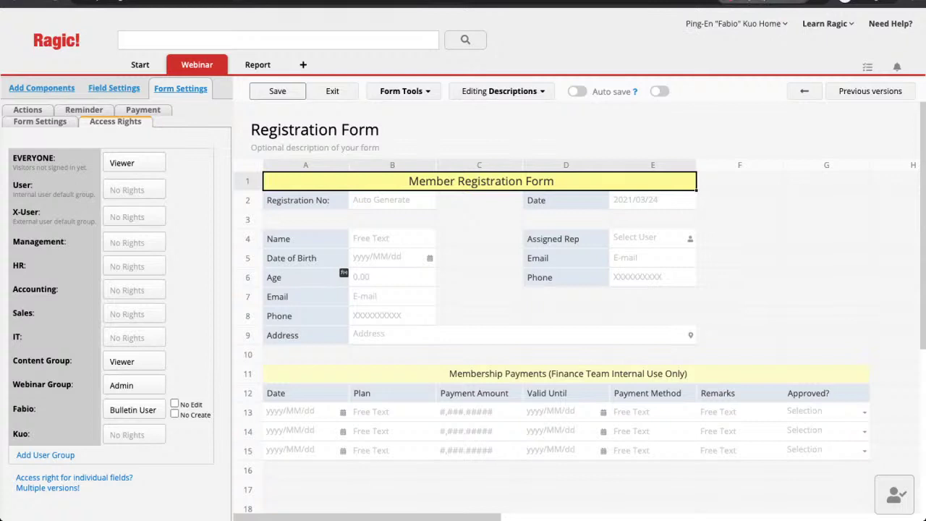
{"action": "left_click", "coordinate": [407, 92]}
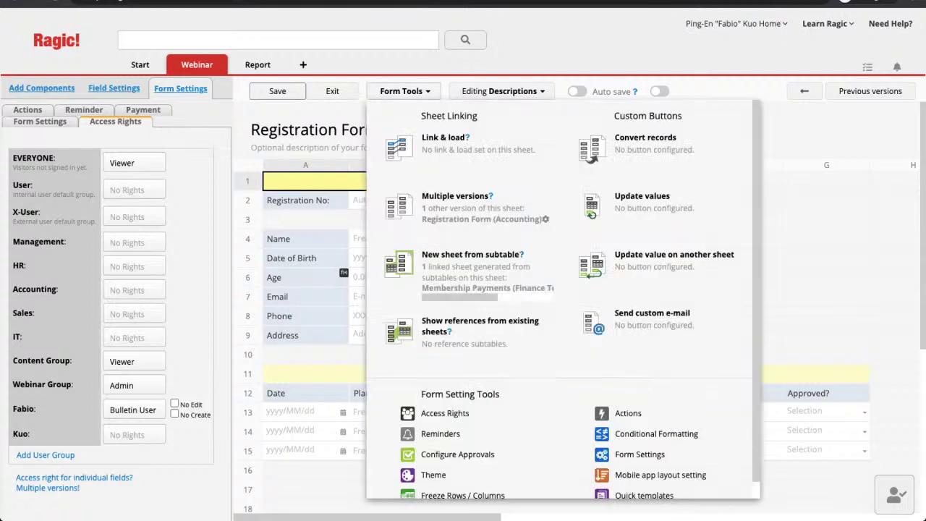
{"action": "left_click", "coordinate": [455, 197]}
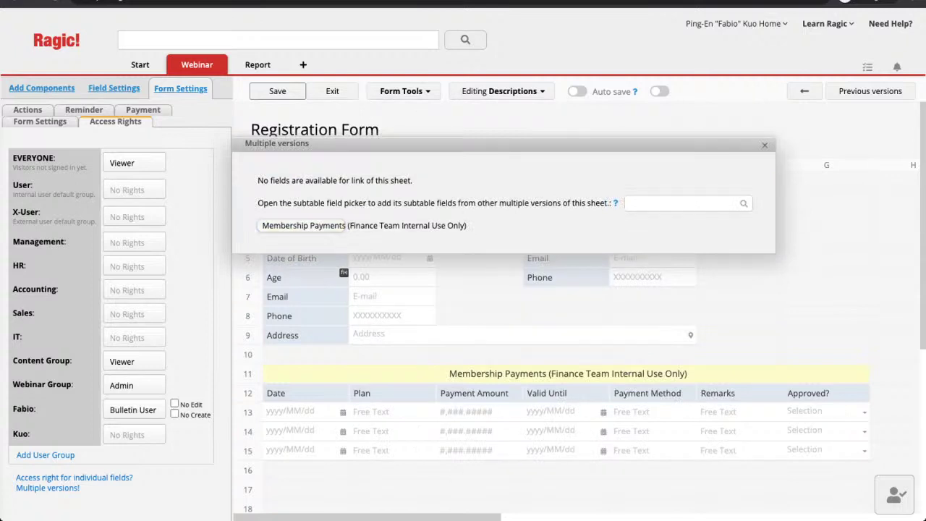
{"action": "left_click", "coordinate": [765, 145]}
Save the database design, dismiss the confirmation, and exit design mode
{"action": "left_click", "coordinate": [277, 91]}
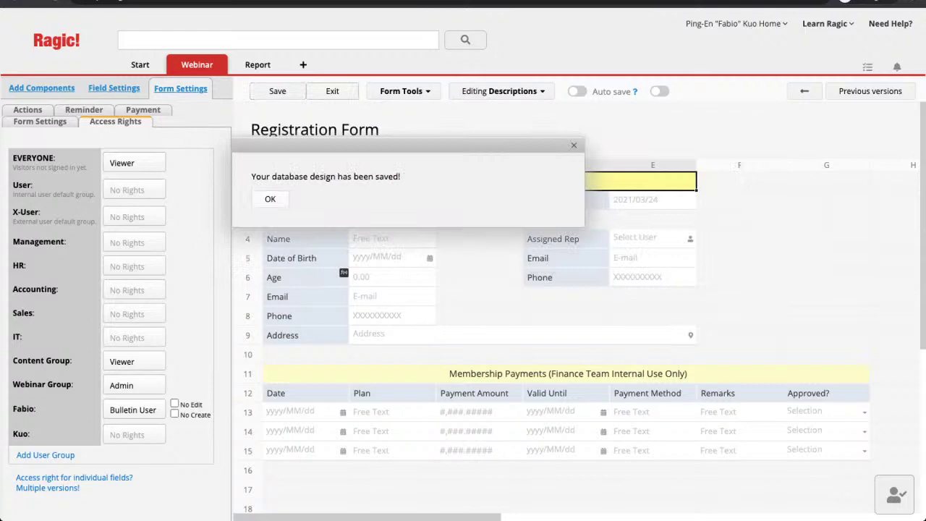
{"action": "left_click", "coordinate": [270, 198]}
{"action": "left_click", "coordinate": [333, 91]}
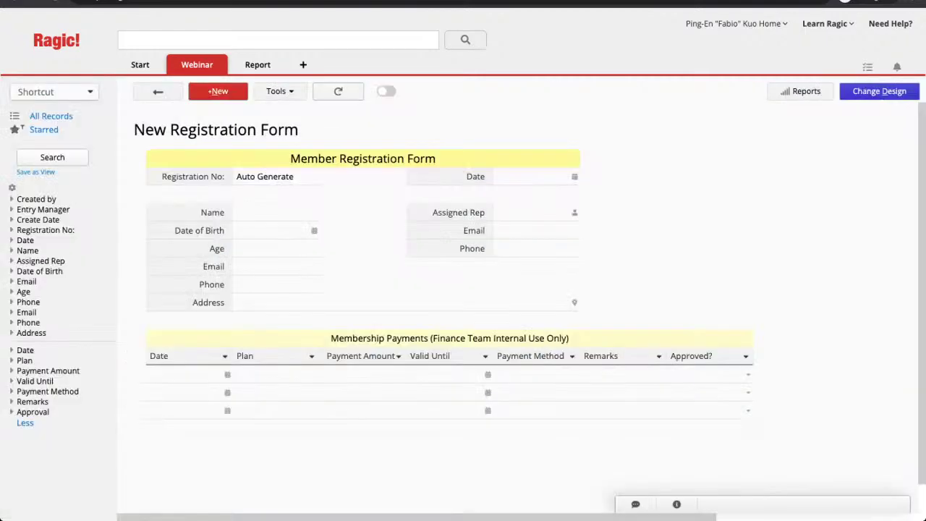
Reload and open the blank Registration Form (Accounting) entry page from the Webinar tab
{"action": "left_click", "coordinate": [338, 92]}
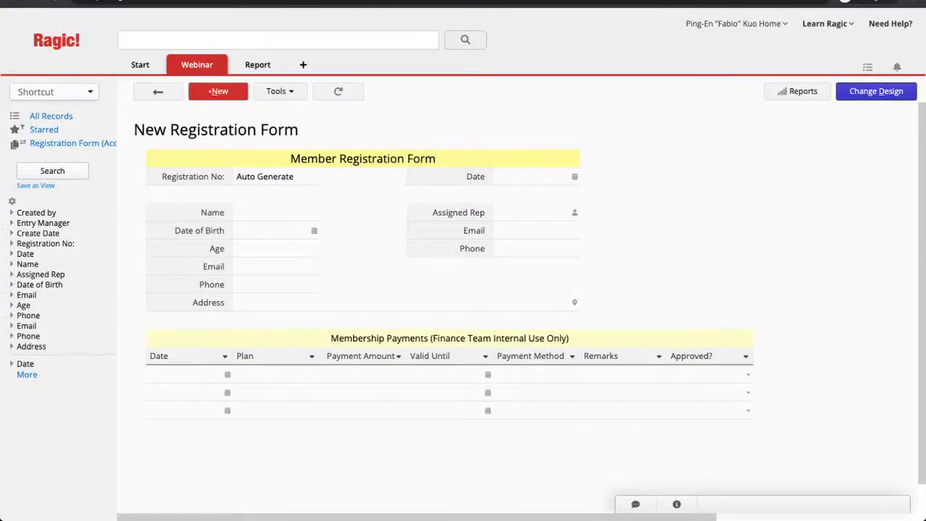
{"action": "mouse_move", "coordinate": [197, 65]}
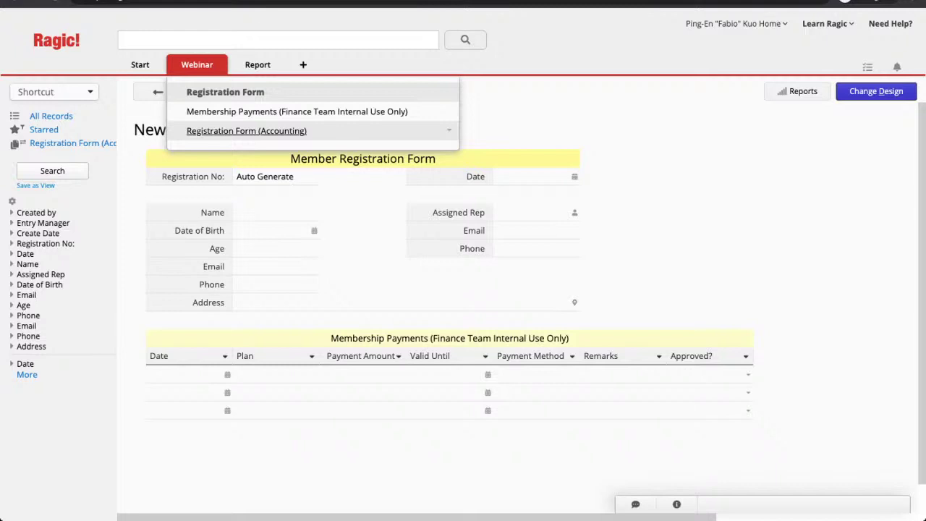
{"action": "left_click", "coordinate": [246, 131]}
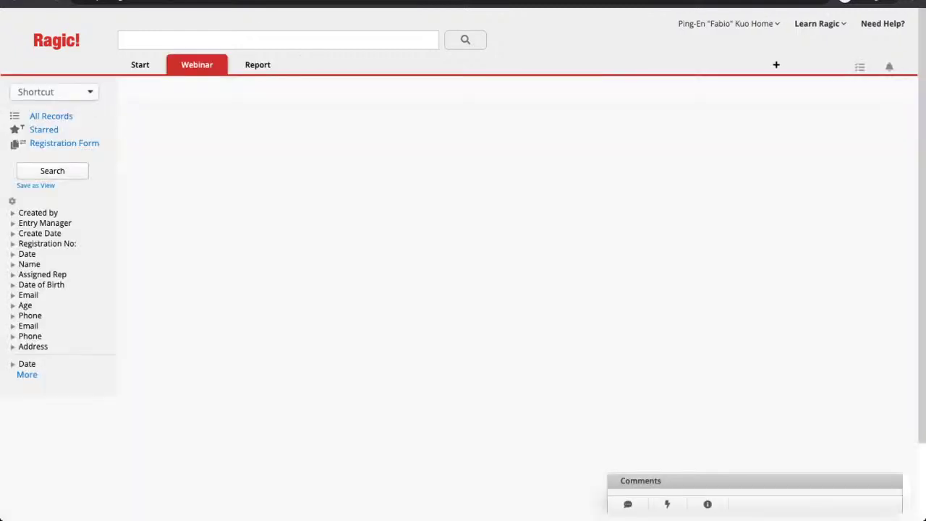
{"action": "left_click", "coordinate": [351, 179]}
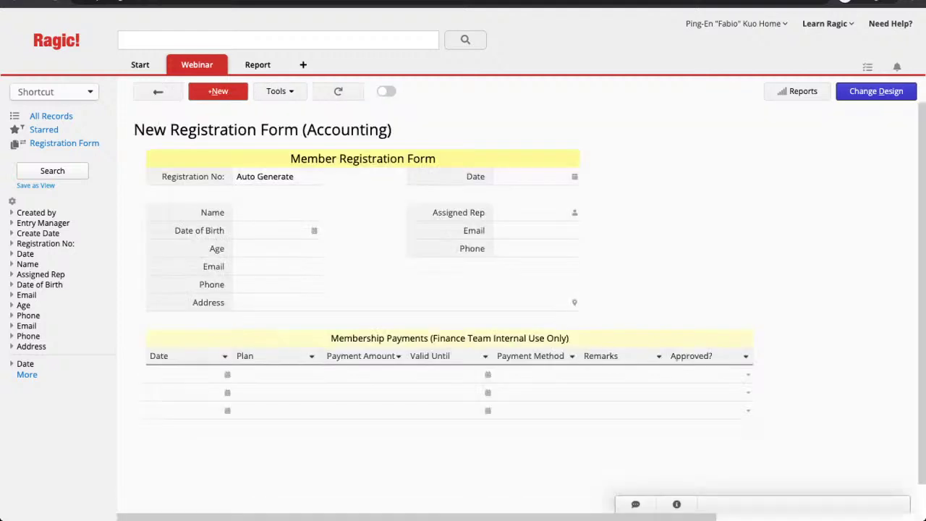
Give the Accounting form's title bar a light cyan #CCFFFF fill in design mode
{"action": "left_click", "coordinate": [876, 90]}
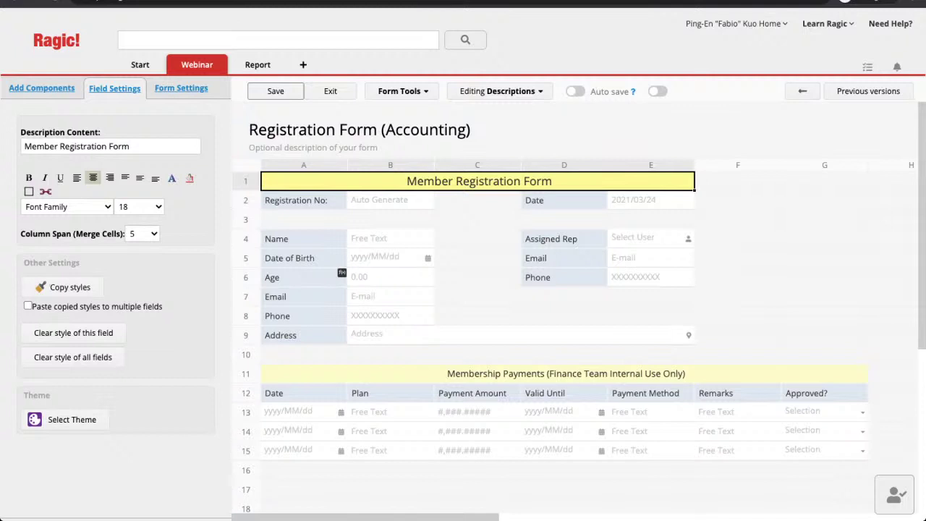
{"action": "left_click", "coordinate": [190, 178]}
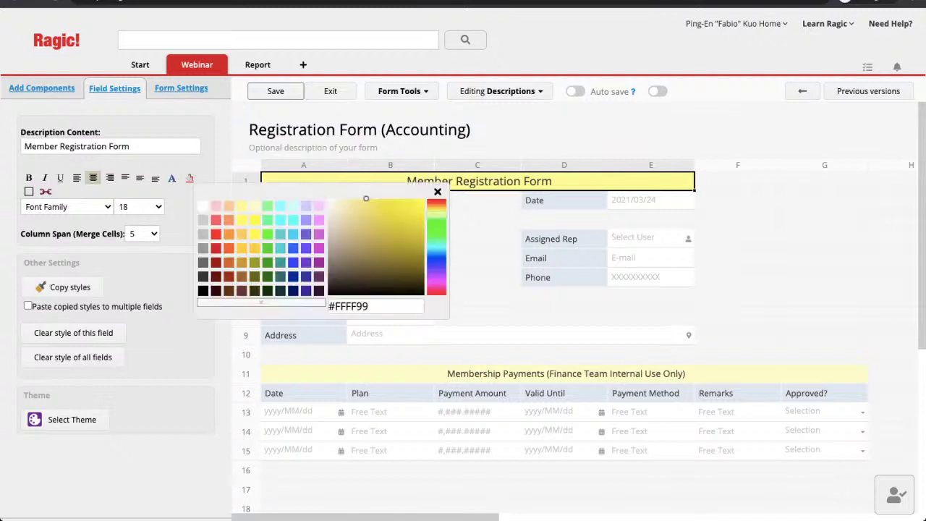
{"action": "left_click", "coordinate": [293, 207]}
{"action": "left_click", "coordinate": [564, 317]}
Move Name, Date of Birth, Age, Email, Phone, Address, Assigned Rep and right Phone up one row
{"action": "left_click", "coordinate": [565, 259]}
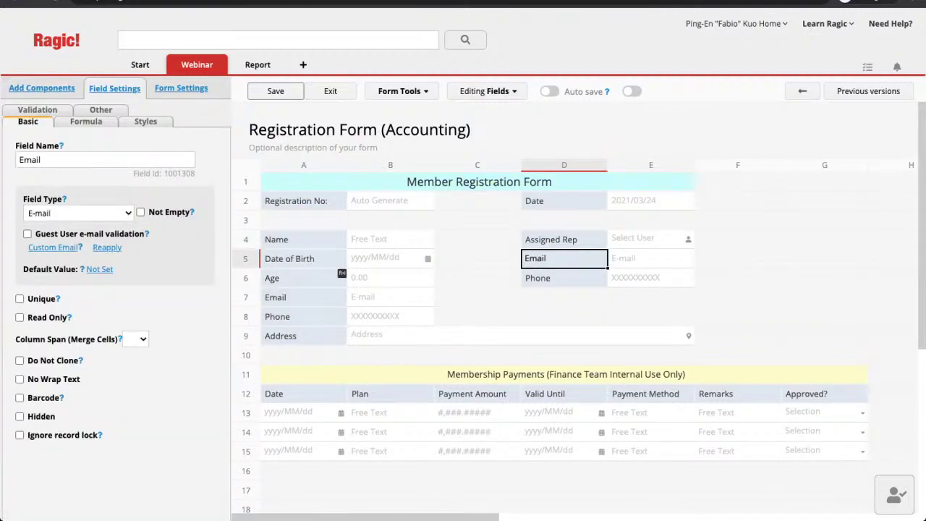
{"action": "left_click_drag", "start_coordinate": [304, 239], "coordinate": [313, 221]}
{"action": "left_click_drag", "start_coordinate": [290, 258], "coordinate": [304, 239]}
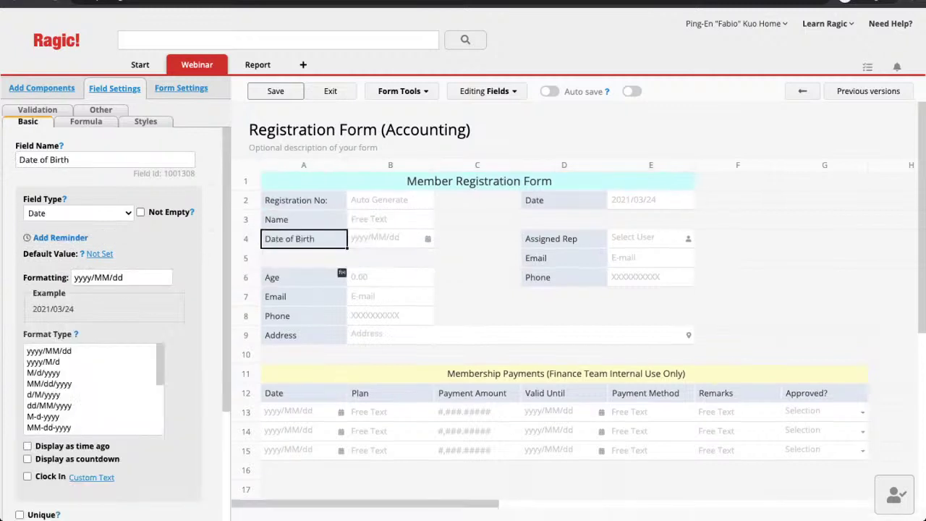
{"action": "left_click_drag", "start_coordinate": [290, 277], "coordinate": [304, 259]}
{"action": "left_click_drag", "start_coordinate": [290, 296], "coordinate": [300, 277]}
{"action": "left_click_drag", "start_coordinate": [289, 316], "coordinate": [289, 297]}
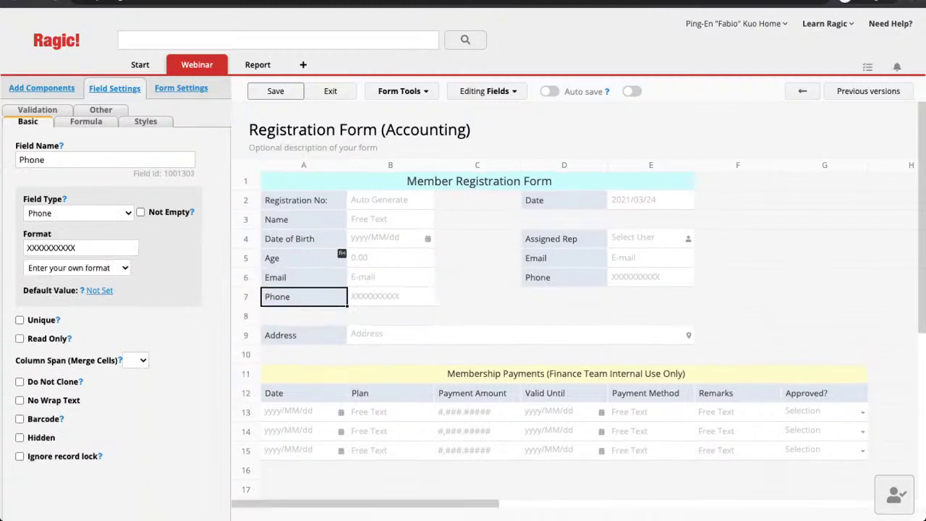
{"action": "left_click_drag", "start_coordinate": [283, 336], "coordinate": [293, 316]}
{"action": "left_click_drag", "start_coordinate": [550, 238], "coordinate": [550, 219]}
{"action": "left_click_drag", "start_coordinate": [536, 259], "coordinate": [551, 239]}
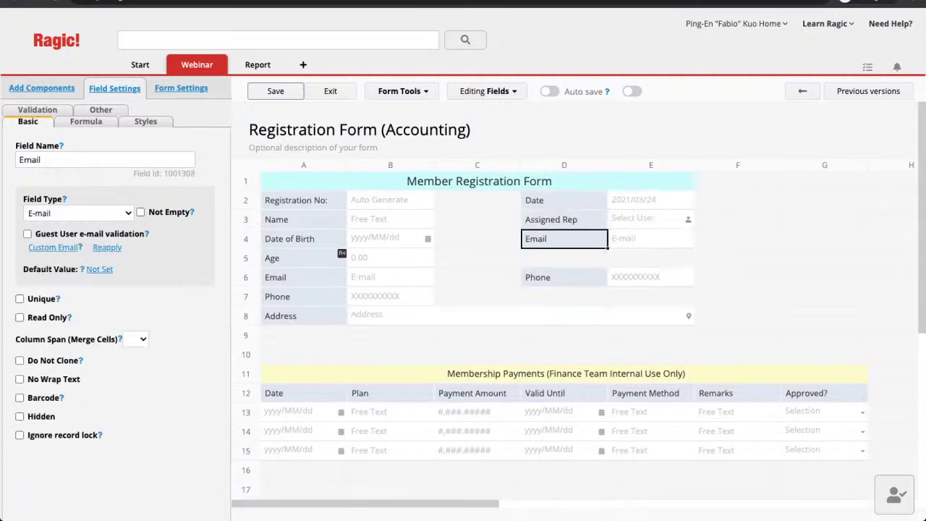
{"action": "left_click_drag", "start_coordinate": [536, 277], "coordinate": [550, 258]}
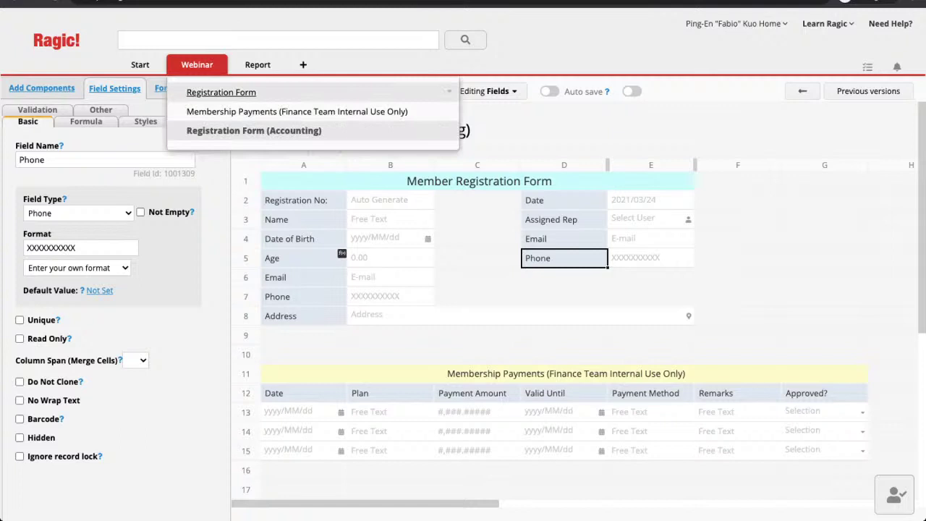
Make Registration No:, Name and Date of Birth read-only
{"action": "left_click", "coordinate": [477, 278]}
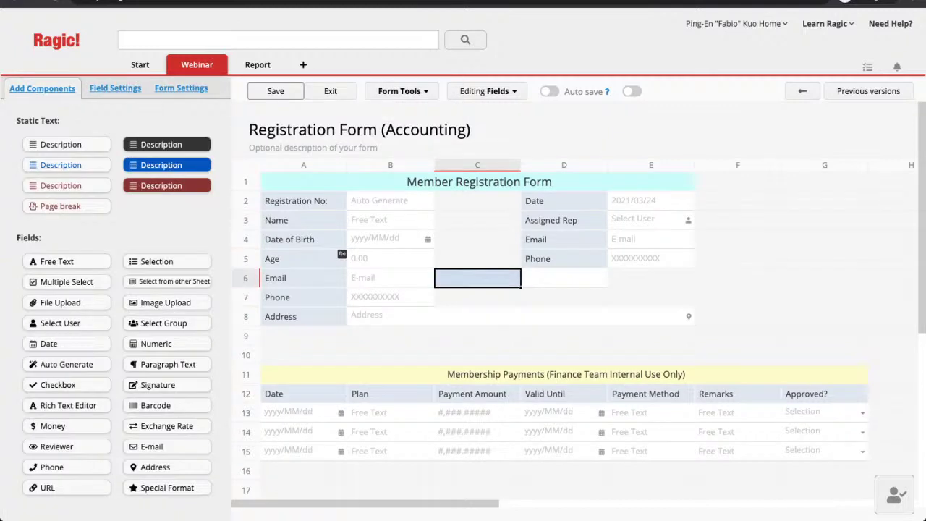
{"action": "left_click", "coordinate": [304, 201]}
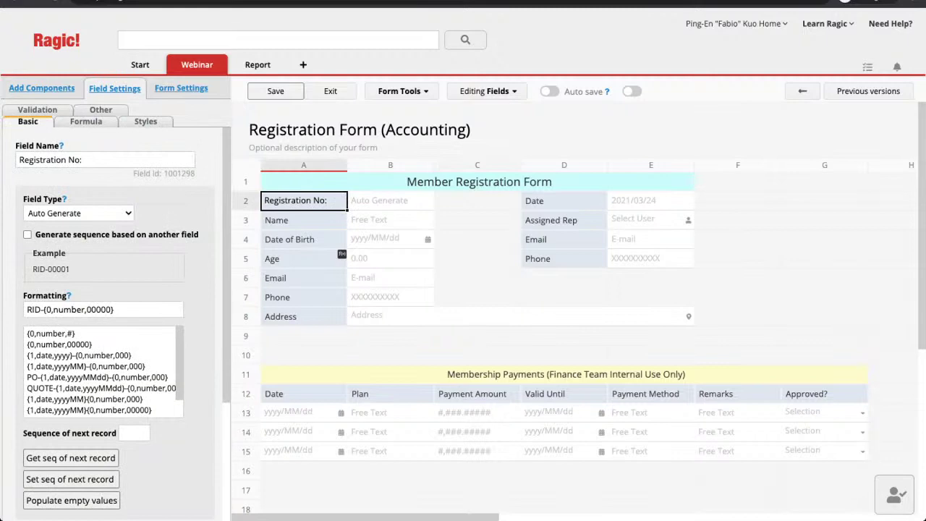
{"action": "scroll", "coordinate": [116, 319], "scroll_direction": "down", "scroll_amount": 3}
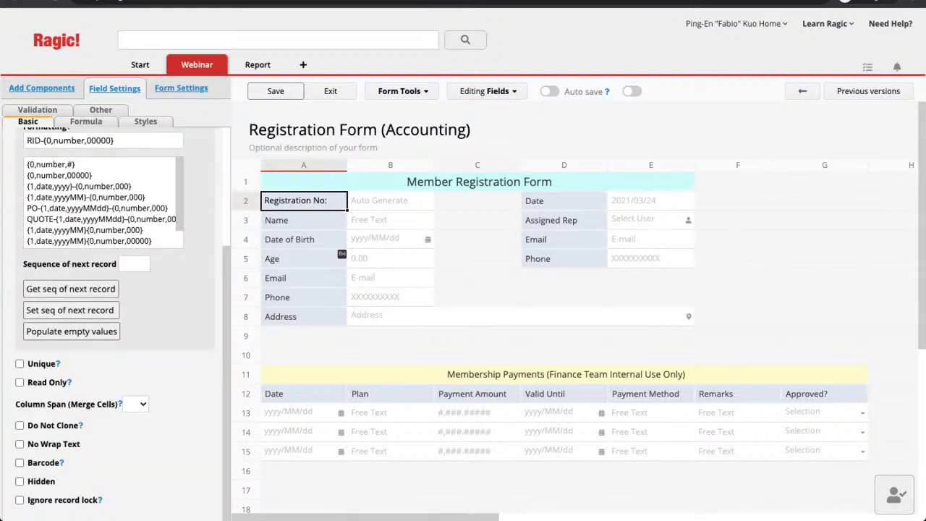
{"action": "left_click", "coordinate": [19, 382]}
{"action": "left_click", "coordinate": [304, 220]}
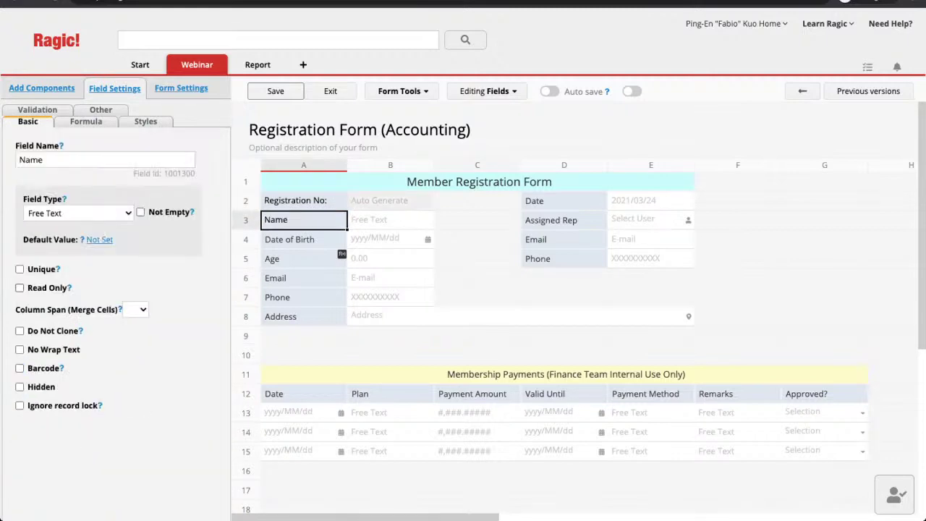
{"action": "left_click", "coordinate": [20, 287]}
{"action": "left_click", "coordinate": [304, 239]}
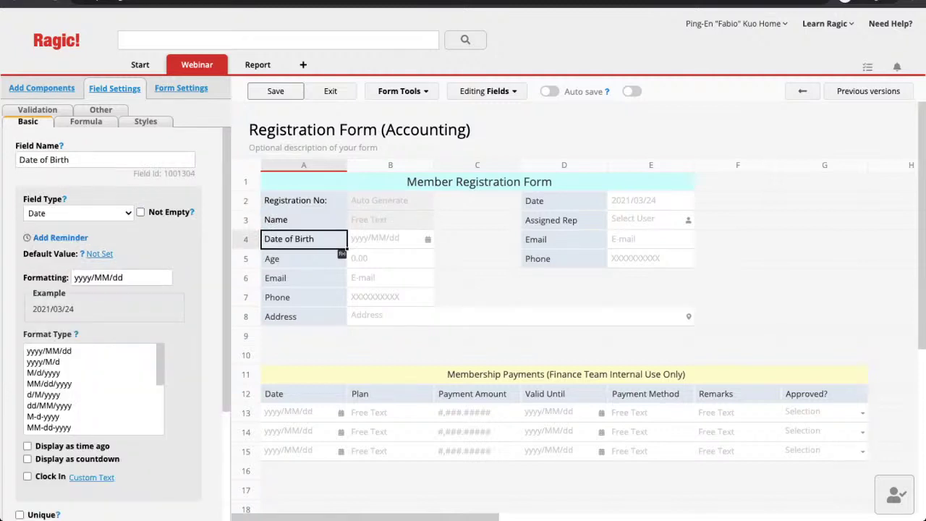
{"action": "scroll", "coordinate": [115, 319], "scroll_direction": "down", "scroll_amount": 3}
{"action": "left_click", "coordinate": [19, 382]}
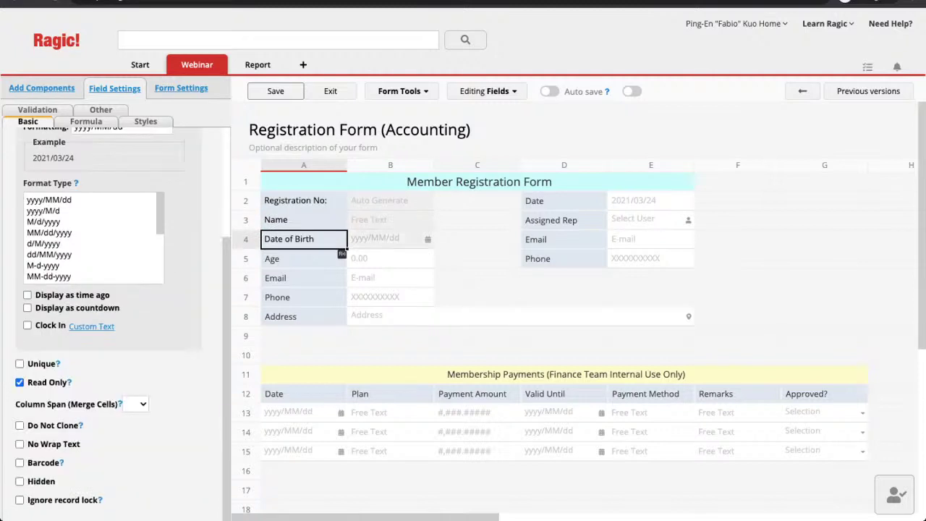
Make Age, Email, Phone and Address read-only
{"action": "left_click", "coordinate": [304, 259]}
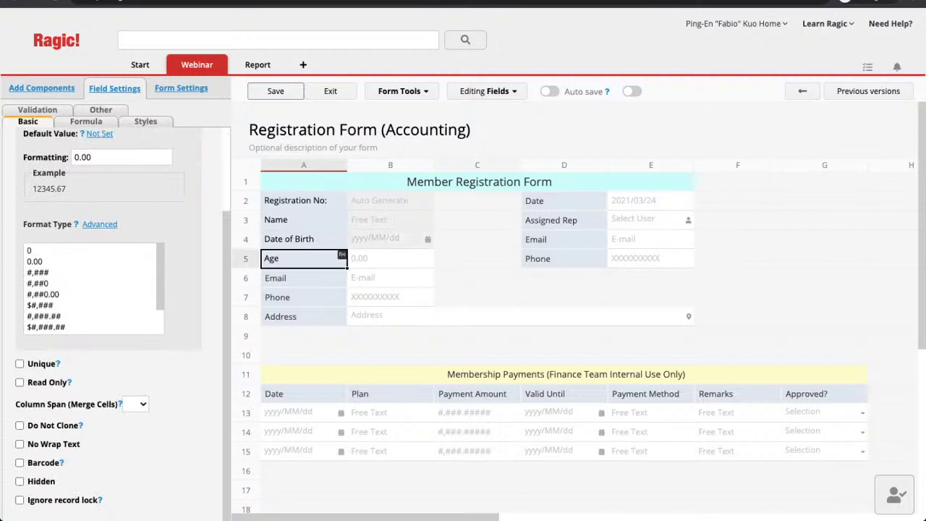
{"action": "left_click", "coordinate": [19, 382]}
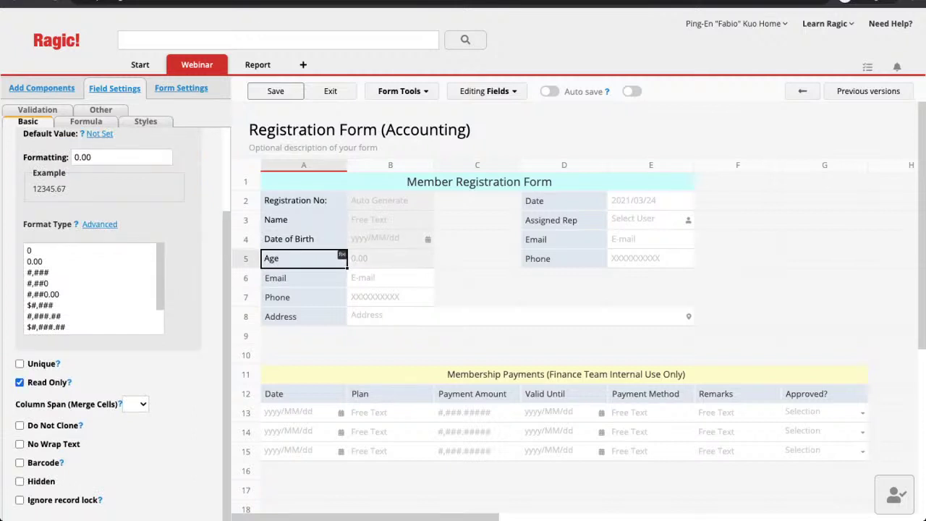
{"action": "left_click", "coordinate": [304, 278]}
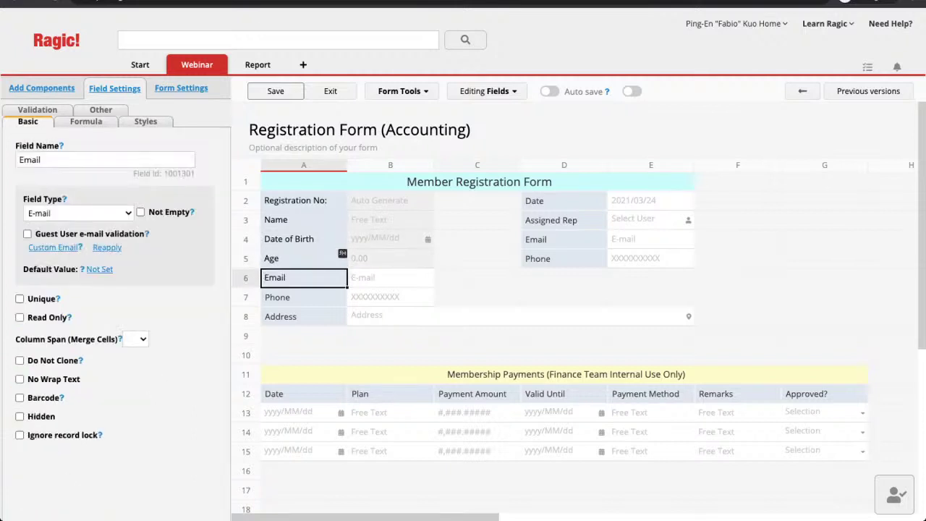
{"action": "left_click", "coordinate": [19, 317]}
{"action": "left_click", "coordinate": [304, 297]}
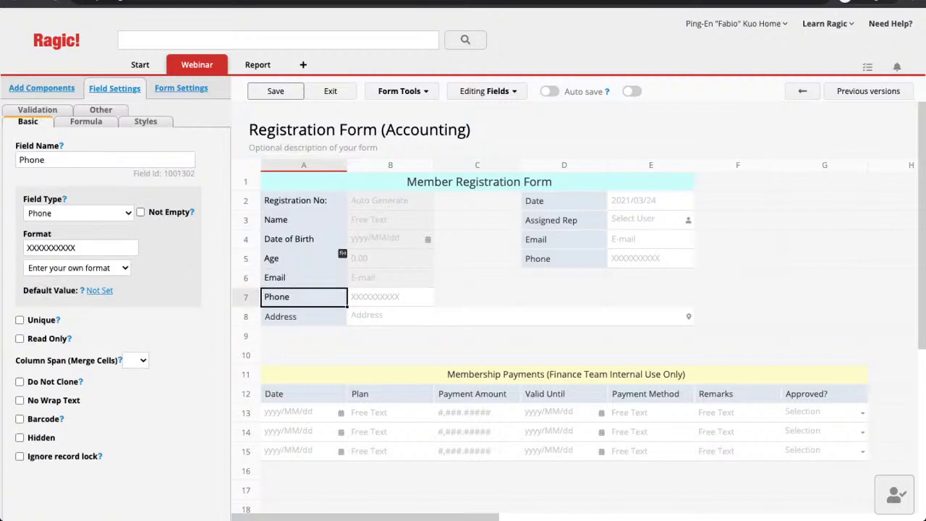
{"action": "left_click", "coordinate": [19, 338]}
{"action": "left_click", "coordinate": [304, 317]}
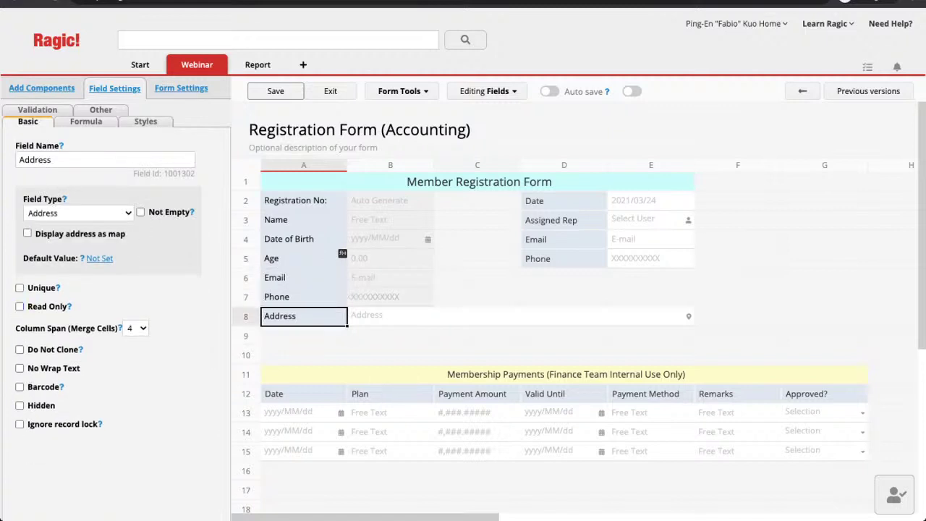
{"action": "left_click", "coordinate": [20, 306]}
Make the right-column Date, Assigned Rep, Email and Phone fields read-only
{"action": "left_click", "coordinate": [564, 200]}
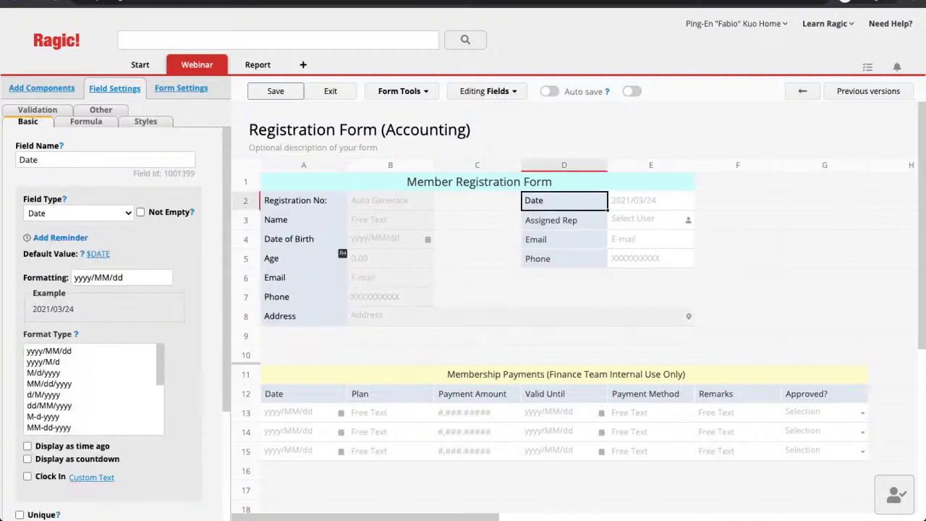
{"action": "scroll", "coordinate": [109, 304], "scroll_direction": "down", "scroll_amount": 2}
{"action": "left_click", "coordinate": [19, 382]}
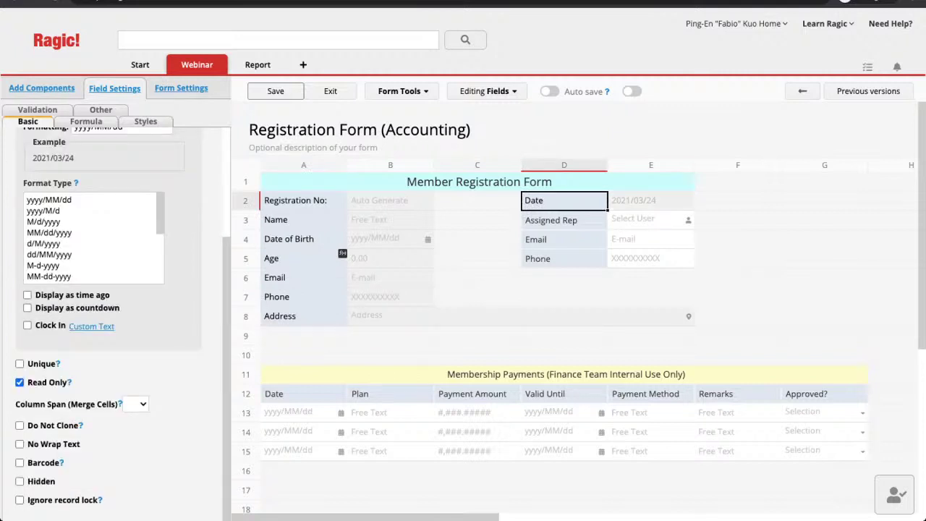
{"action": "left_click", "coordinate": [565, 220]}
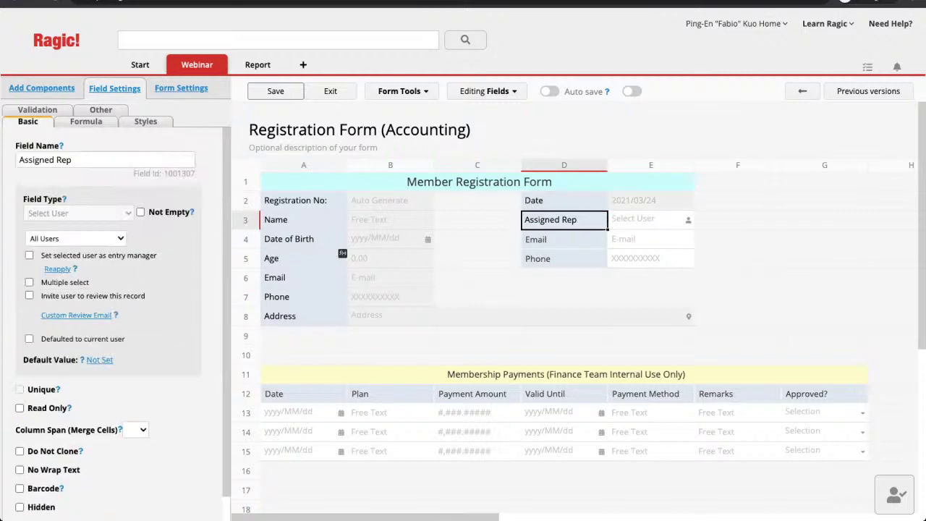
{"action": "left_click", "coordinate": [20, 408]}
{"action": "left_click", "coordinate": [564, 240]}
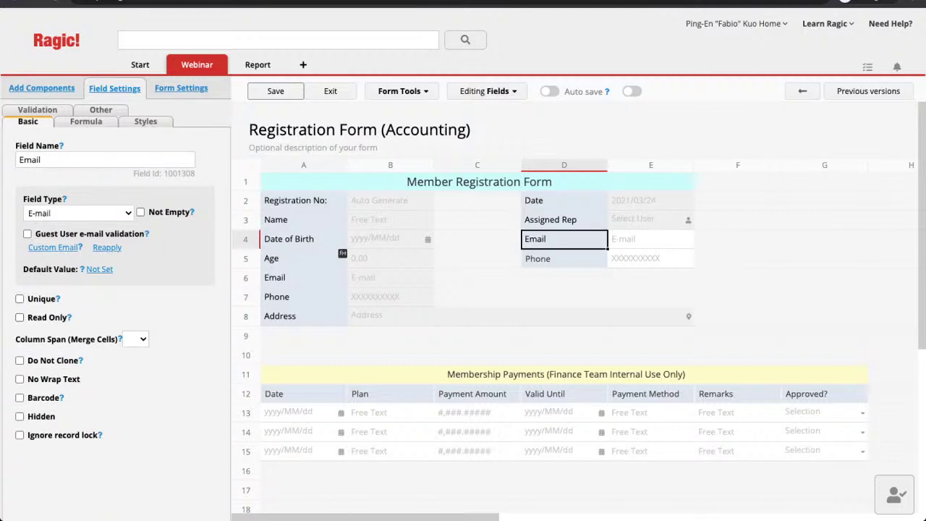
{"action": "left_click", "coordinate": [19, 317]}
{"action": "left_click", "coordinate": [565, 258]}
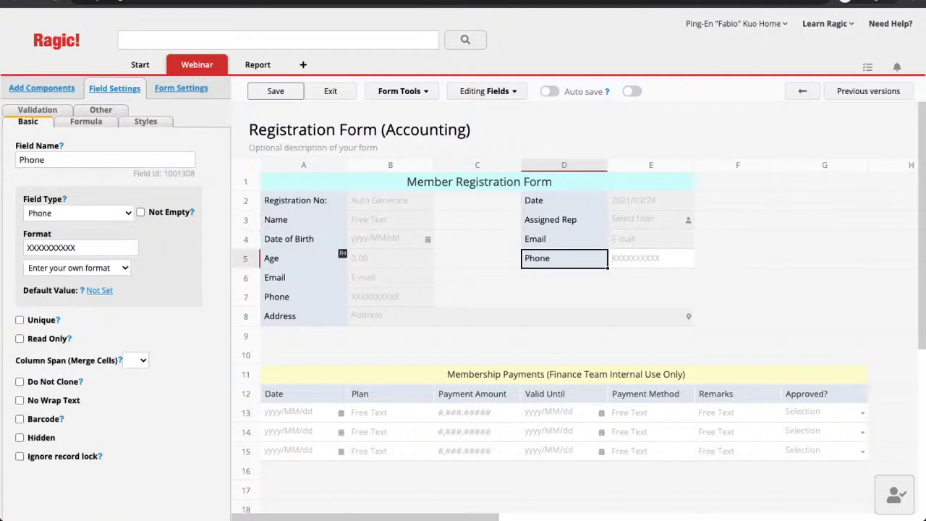
{"action": "left_click", "coordinate": [19, 339]}
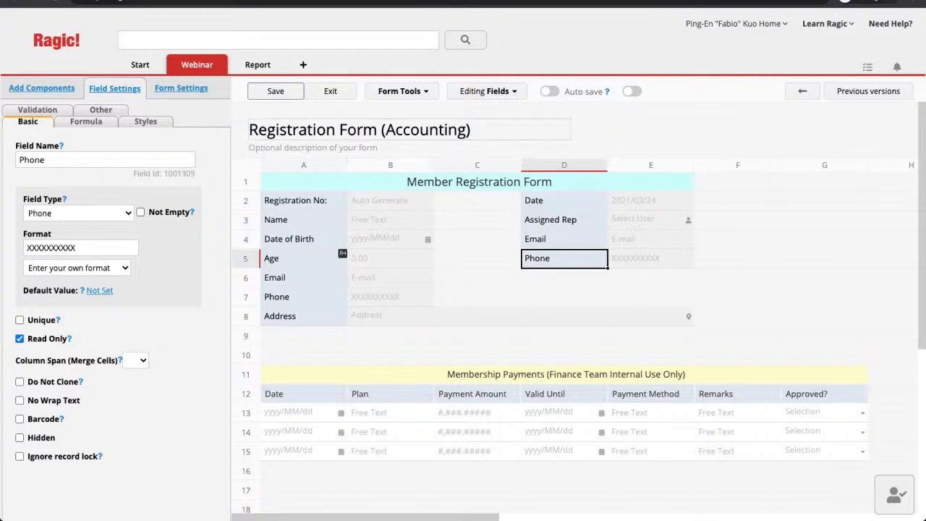
Save the design with Ctrl+S, exit the designer, and switch to the original Registration Form
{"action": "mouse_move", "coordinate": [197, 65]}
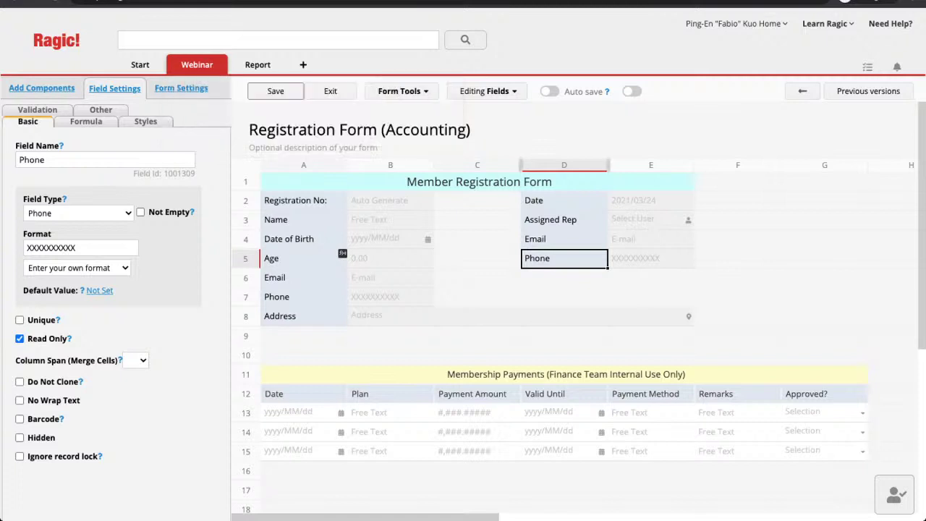
{"action": "key", "text": "ctrl+s"}
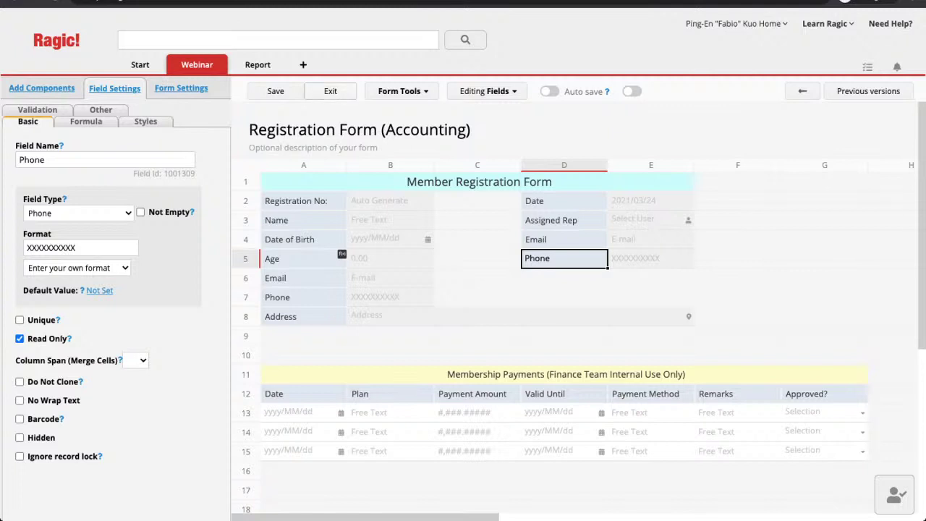
{"action": "left_click", "coordinate": [330, 91]}
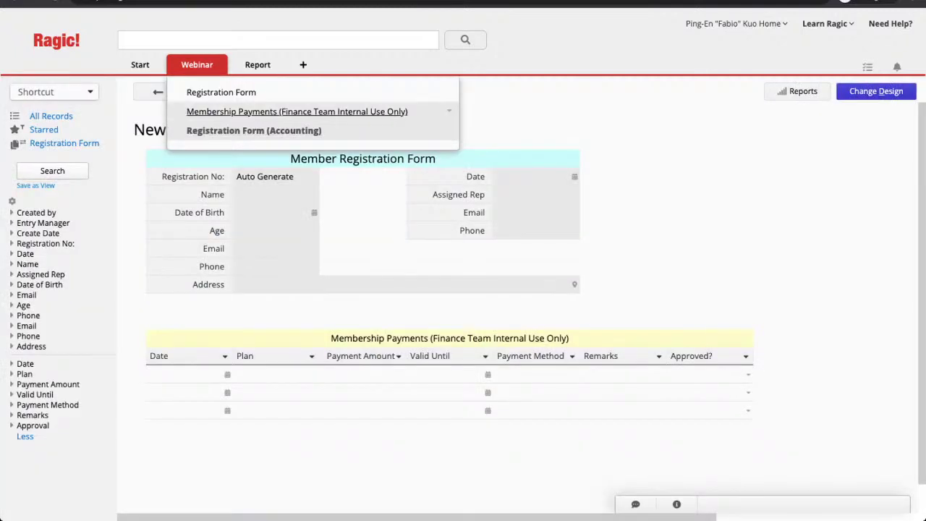
{"action": "left_click", "coordinate": [254, 130]}
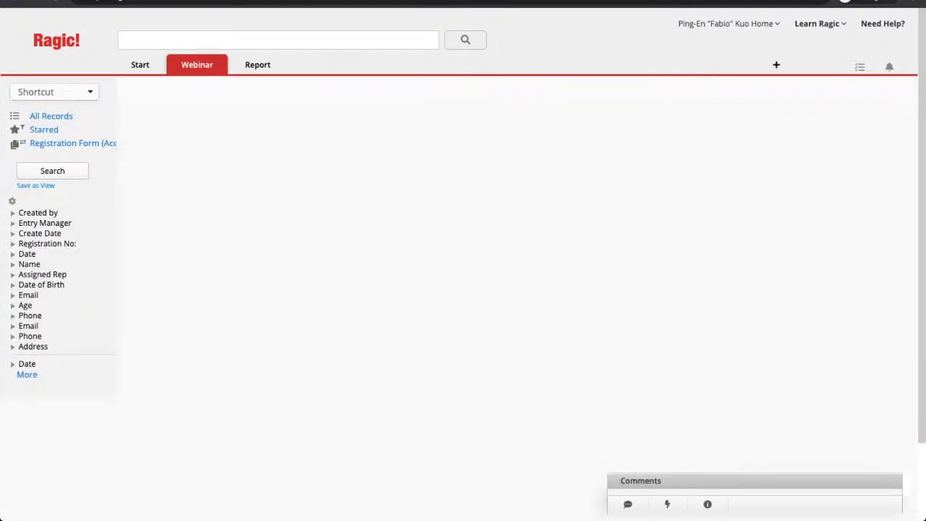
In design mode, clear the Membership Payments subtable header text
{"action": "left_click", "coordinate": [872, 91]}
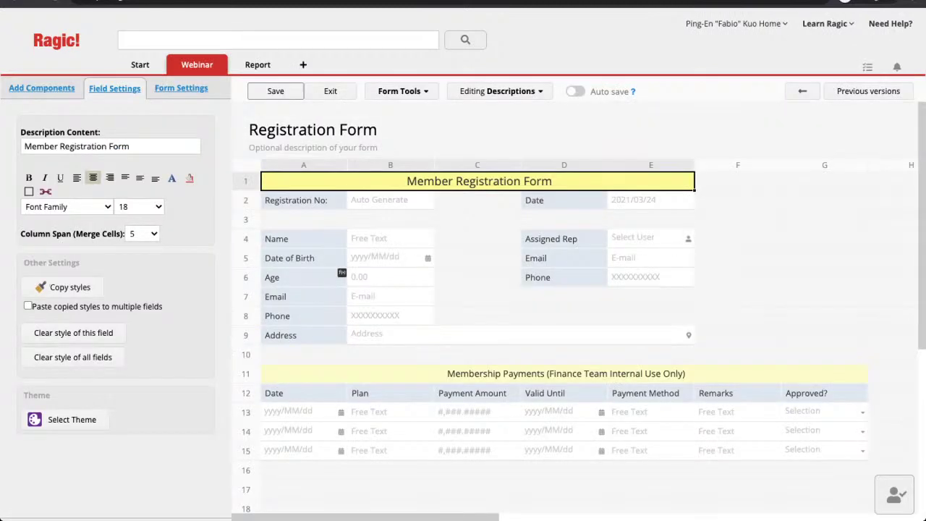
{"action": "left_click", "coordinate": [565, 374]}
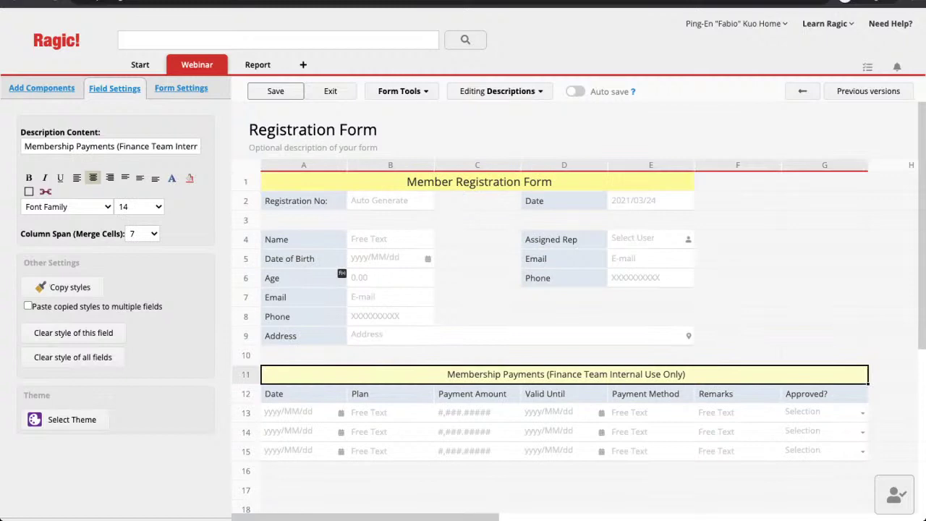
{"action": "key", "text": "BackSpace"}
{"action": "left_click", "coordinate": [304, 412]}
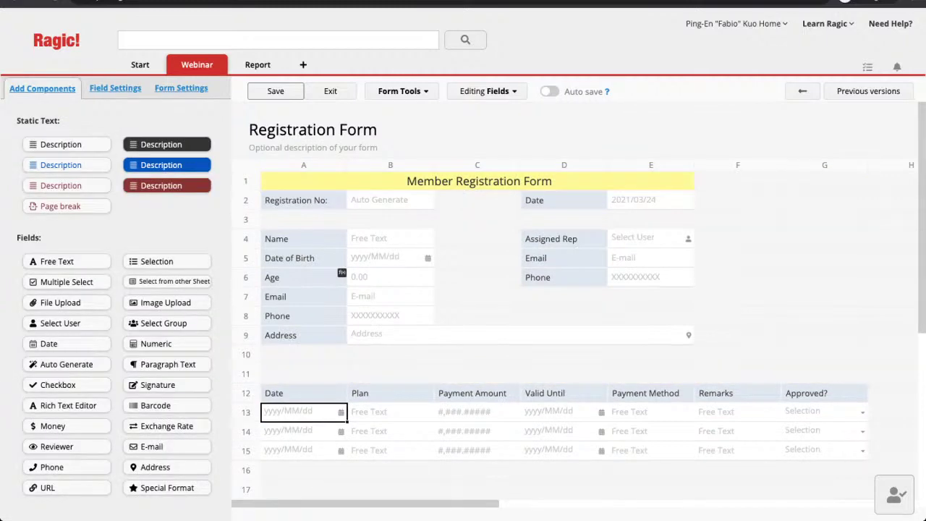
Hide the subtable's Date, Plan and Payment Amount fields
{"action": "left_click", "coordinate": [304, 393]}
{"action": "scroll", "coordinate": [116, 304], "scroll_direction": "down", "scroll_amount": 3}
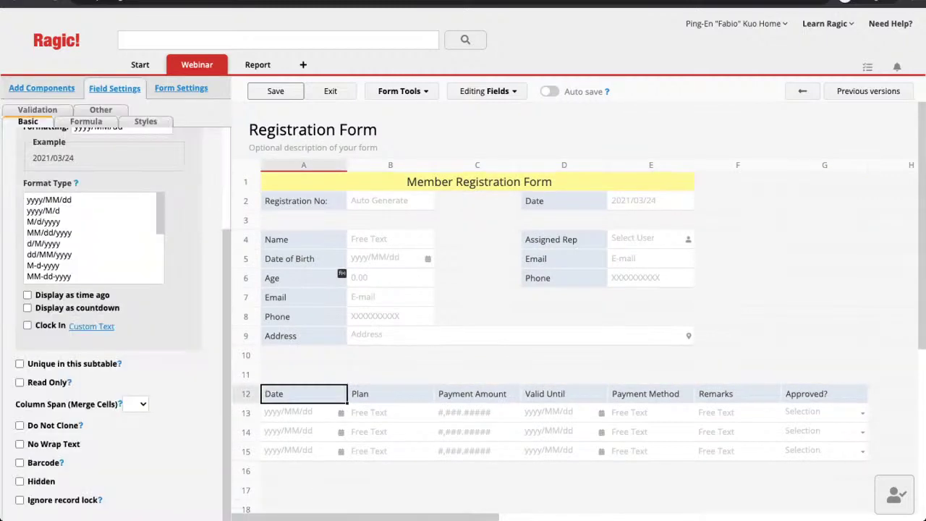
{"action": "left_click", "coordinate": [20, 482]}
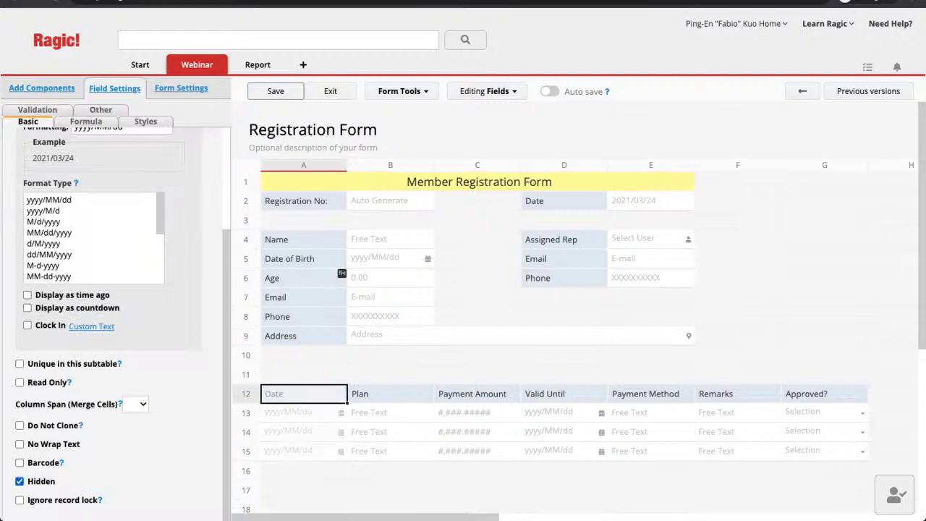
{"action": "left_click", "coordinate": [391, 394]}
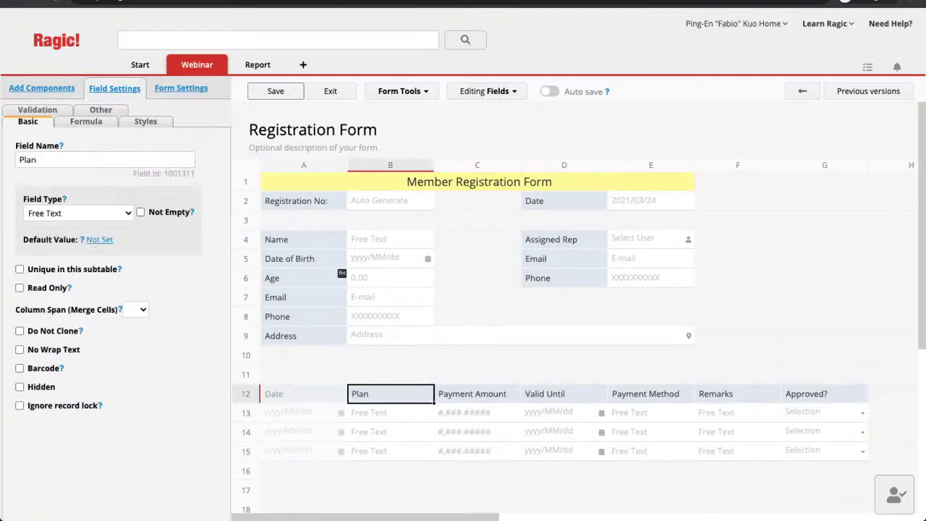
{"action": "left_click", "coordinate": [19, 387]}
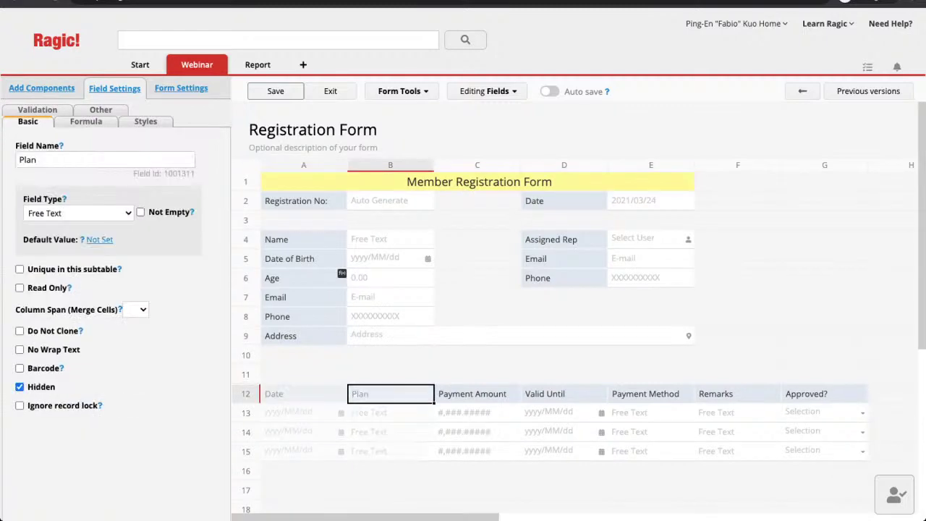
{"action": "left_click", "coordinate": [477, 394]}
{"action": "scroll", "coordinate": [109, 325], "scroll_direction": "down", "scroll_amount": 3}
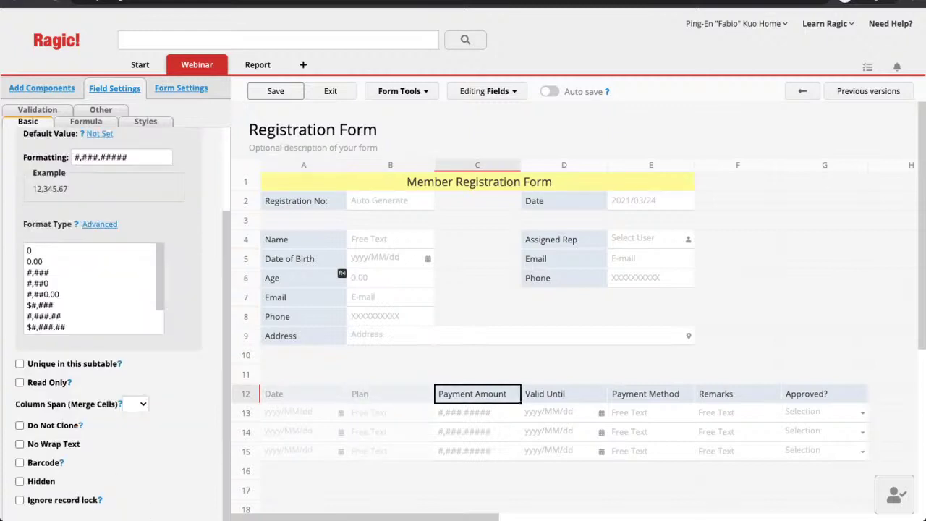
{"action": "left_click", "coordinate": [19, 481]}
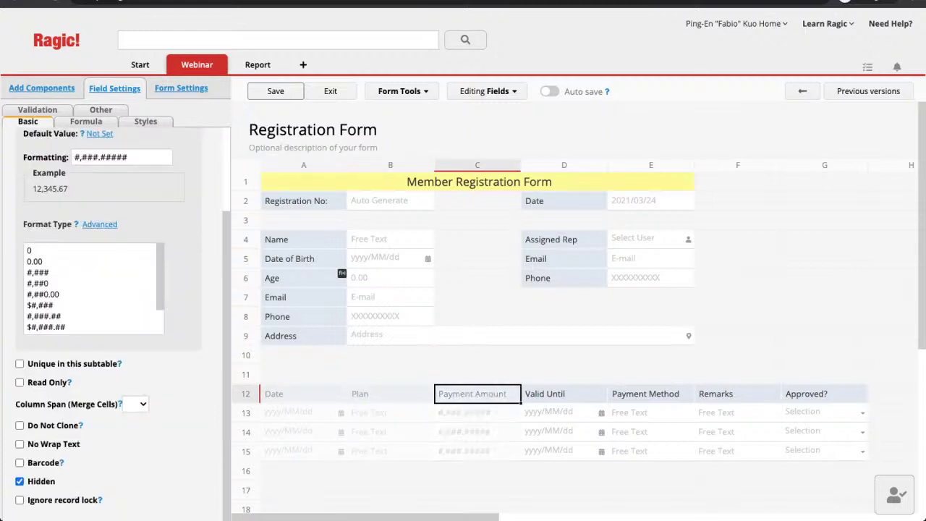
Hide the Valid Until, Payment Method, Remarks and Approved? subtable fields
{"action": "left_click", "coordinate": [563, 413]}
{"action": "left_click", "coordinate": [564, 394]}
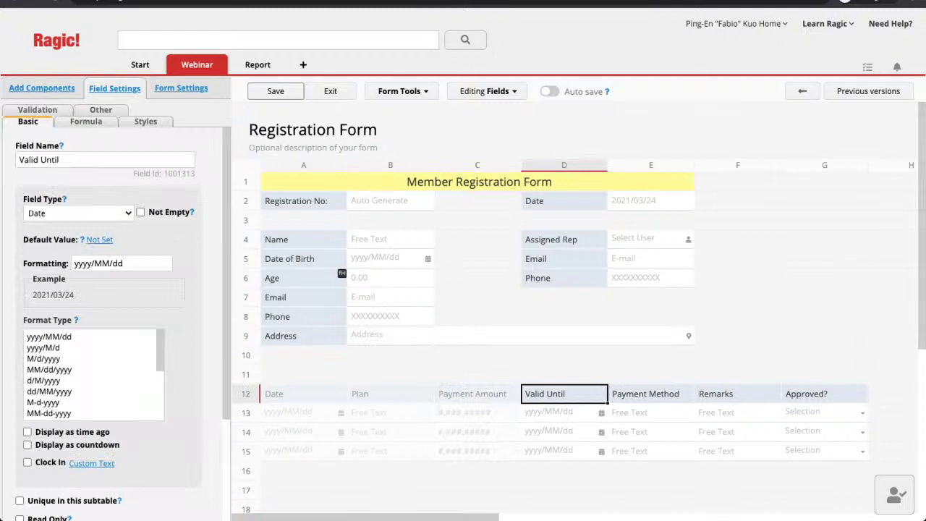
{"action": "scroll", "coordinate": [109, 326], "scroll_direction": "down", "scroll_amount": 4}
{"action": "left_click", "coordinate": [20, 481]}
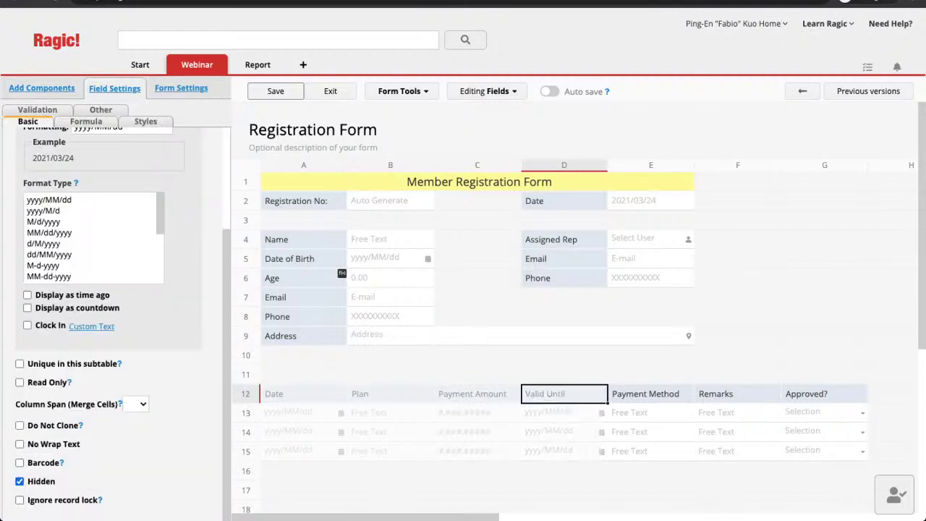
{"action": "left_click", "coordinate": [647, 394]}
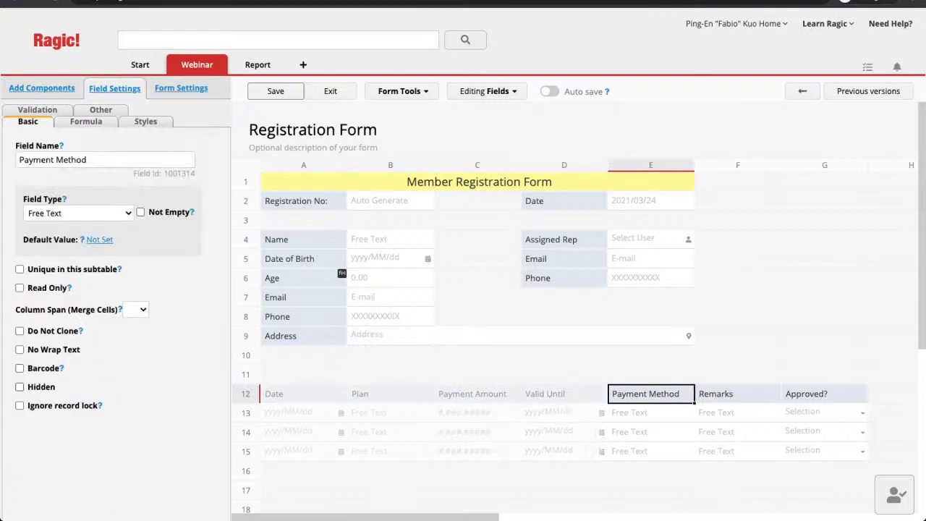
{"action": "left_click", "coordinate": [20, 386]}
{"action": "left_click", "coordinate": [737, 393]}
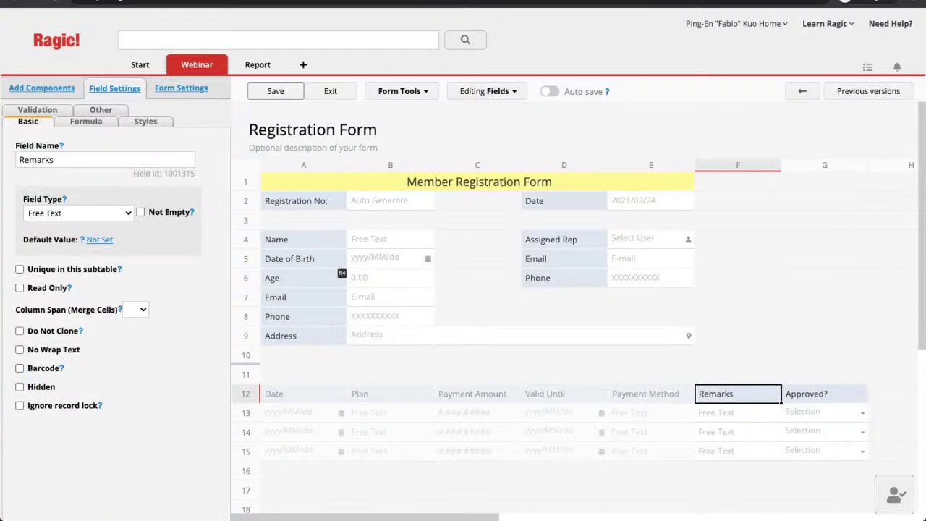
{"action": "left_click", "coordinate": [20, 386]}
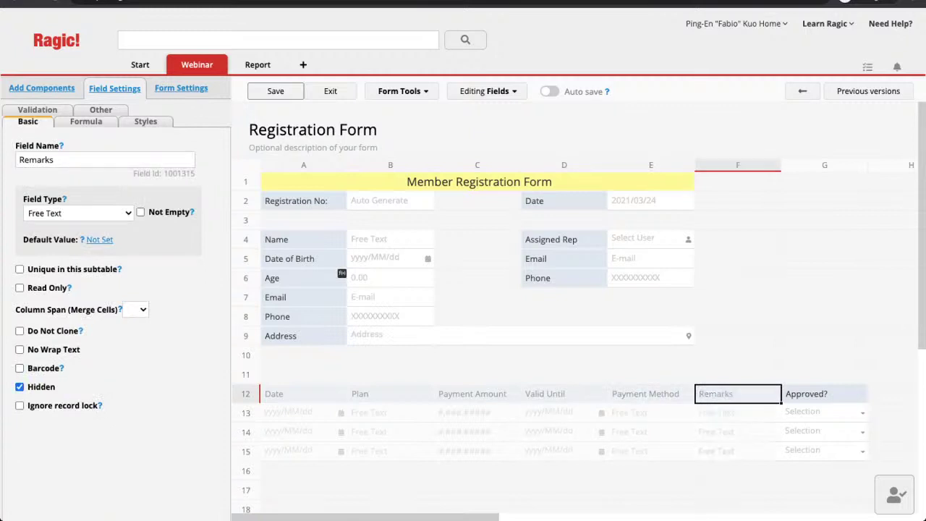
{"action": "left_click", "coordinate": [825, 394]}
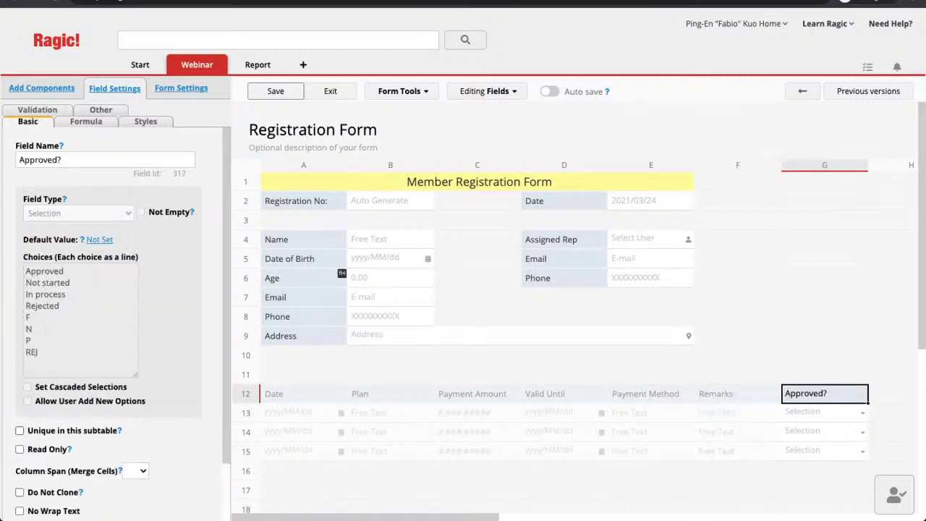
{"action": "scroll", "coordinate": [109, 326], "scroll_direction": "down", "scroll_amount": 1}
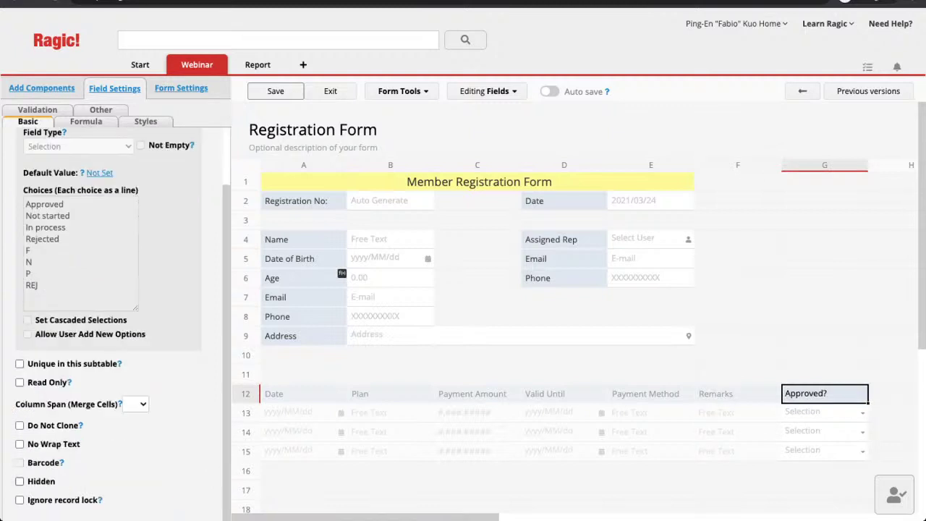
{"action": "left_click", "coordinate": [20, 481]}
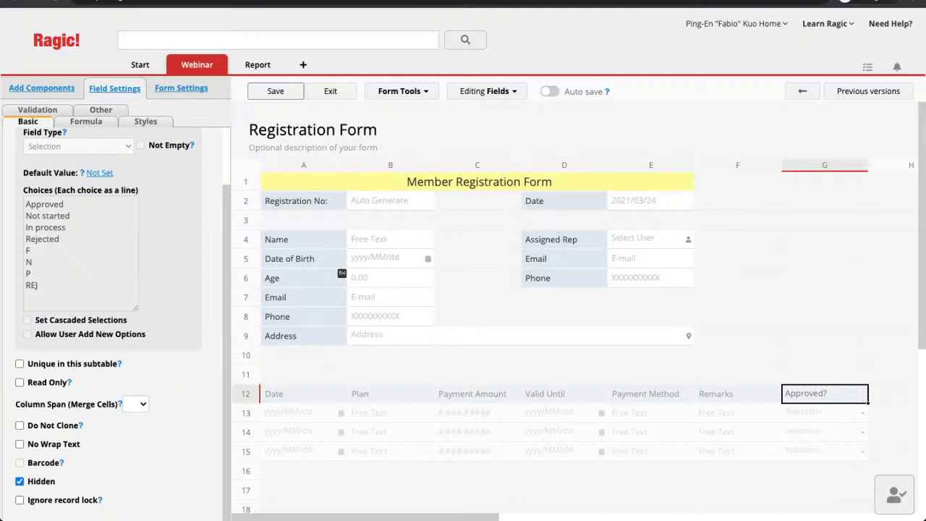
Try deleting the Approved? field and dismiss the cannot-delete warning
{"action": "left_click", "coordinate": [303, 432]}
{"action": "left_click", "coordinate": [391, 394]}
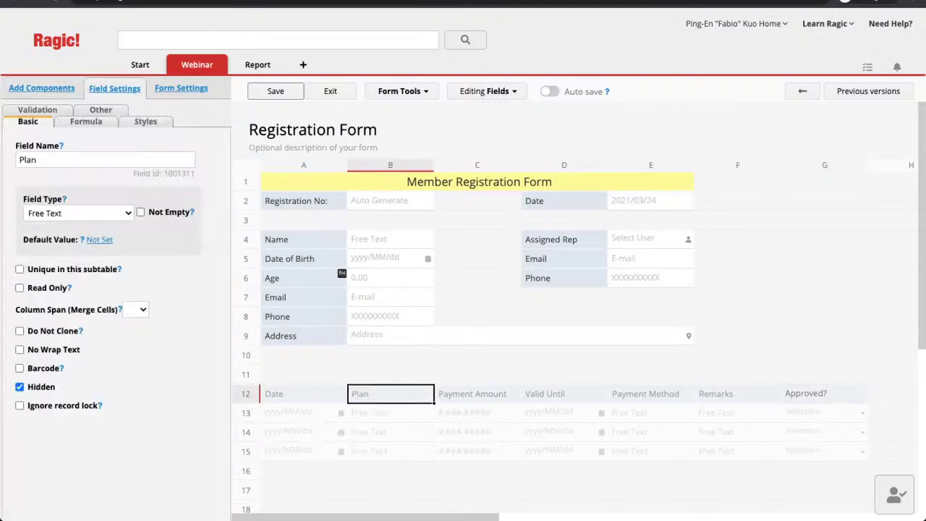
{"action": "left_click", "coordinate": [825, 394]}
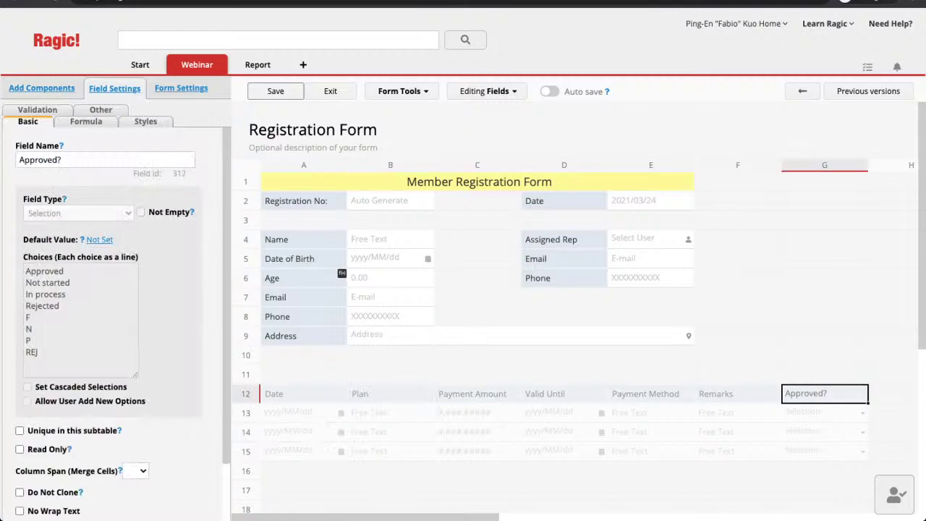
{"action": "key", "text": "BackSpace"}
{"action": "left_click", "coordinate": [738, 394]}
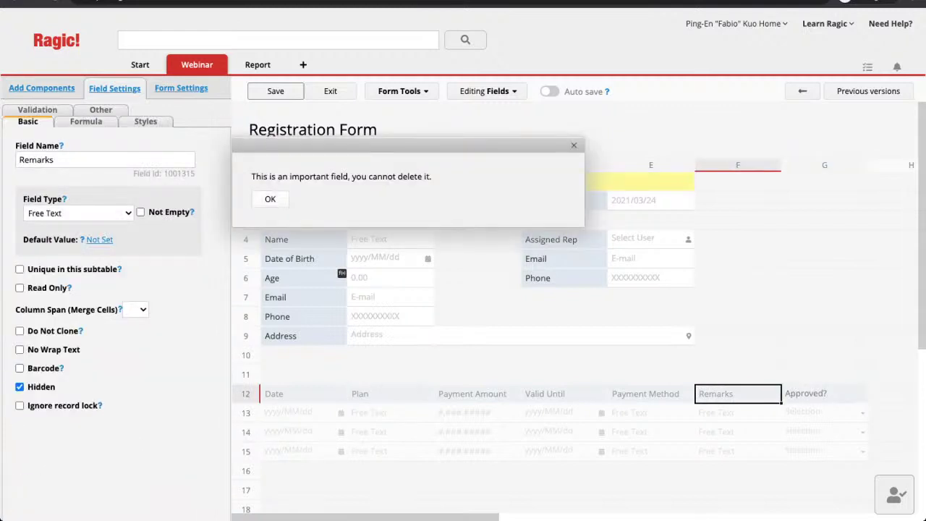
{"action": "key", "text": "Return"}
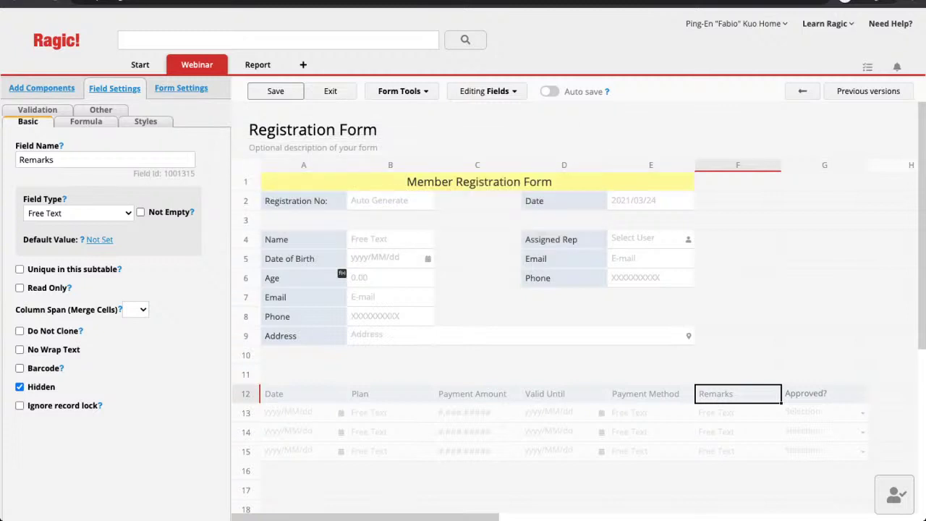
Delete the subtable's Date field in A12 so Plan leads the subtable
{"action": "left_click", "coordinate": [304, 394]}
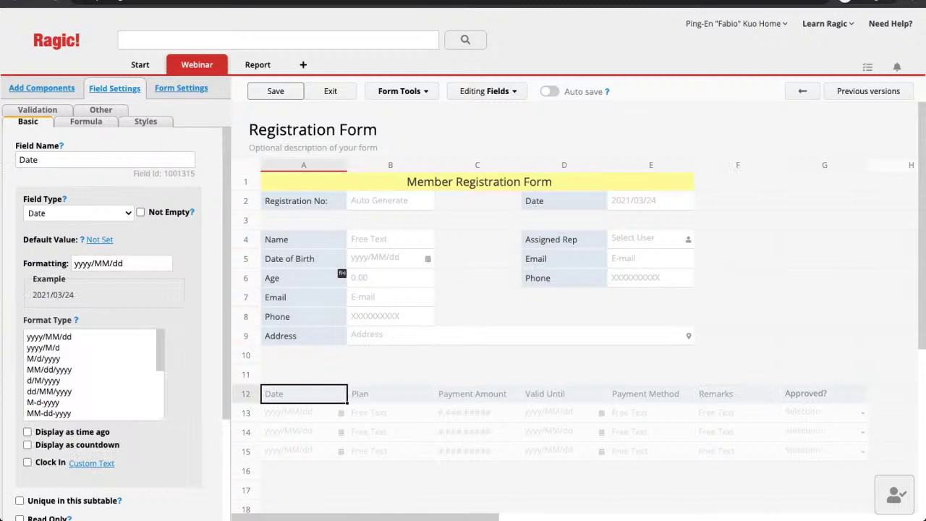
{"action": "key", "text": "Delete"}
{"action": "left_click", "coordinate": [304, 374]}
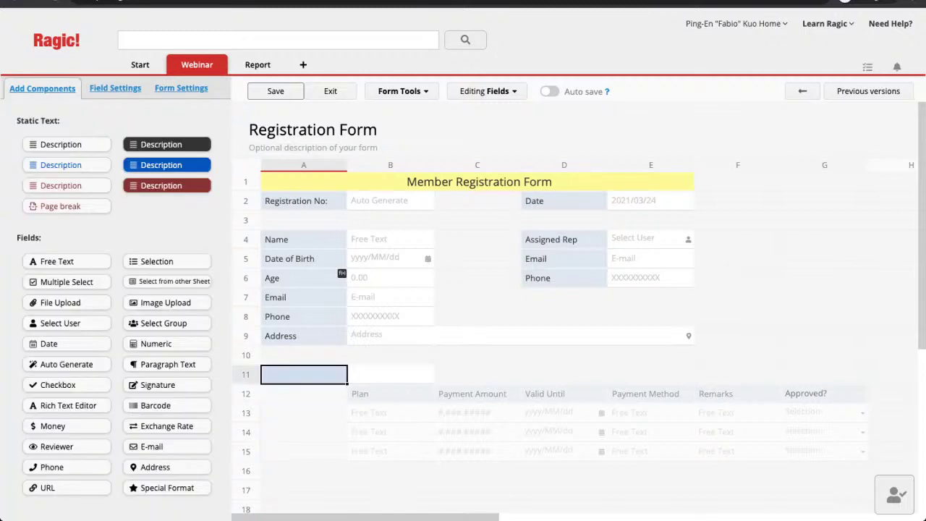
{"action": "left_click", "coordinate": [391, 394]}
Open the Membership Payments field picker in the Multiple versions settings
{"action": "left_click", "coordinate": [402, 91]}
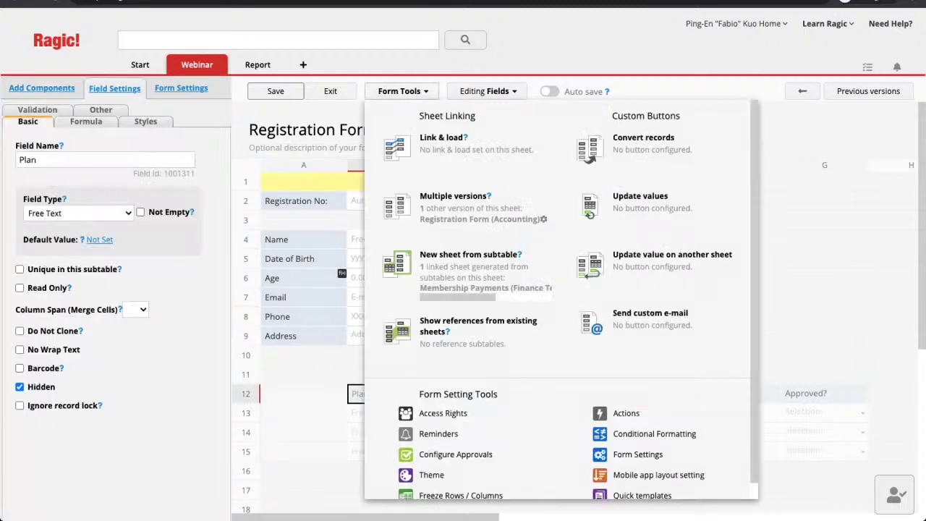
{"action": "left_click", "coordinate": [453, 196]}
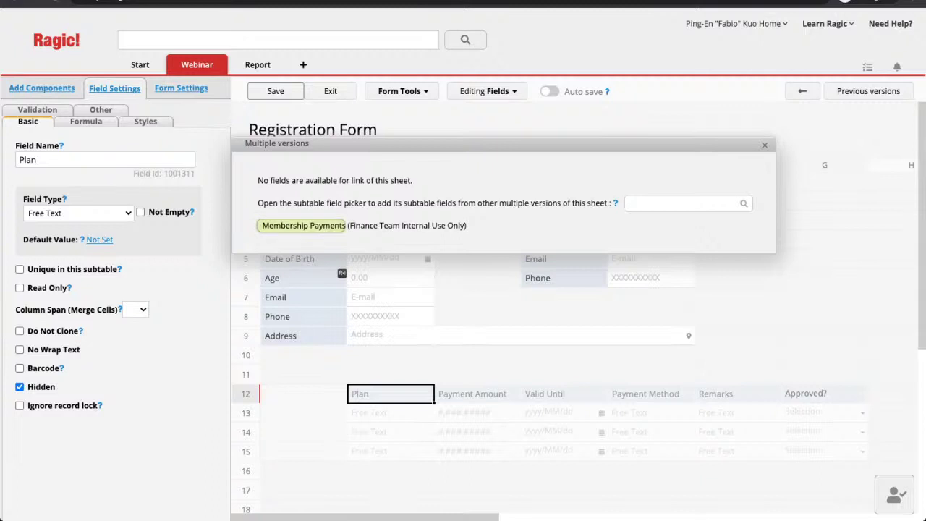
{"action": "left_click", "coordinate": [304, 225]}
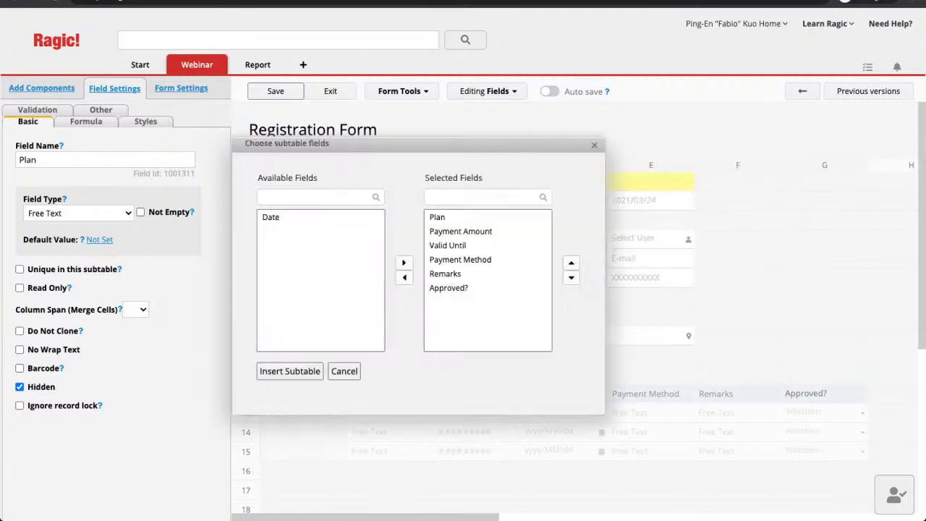
Add Date to the selected fields, move it to the top ahead of Plan, and insert the subtable
{"action": "left_click", "coordinate": [271, 217]}
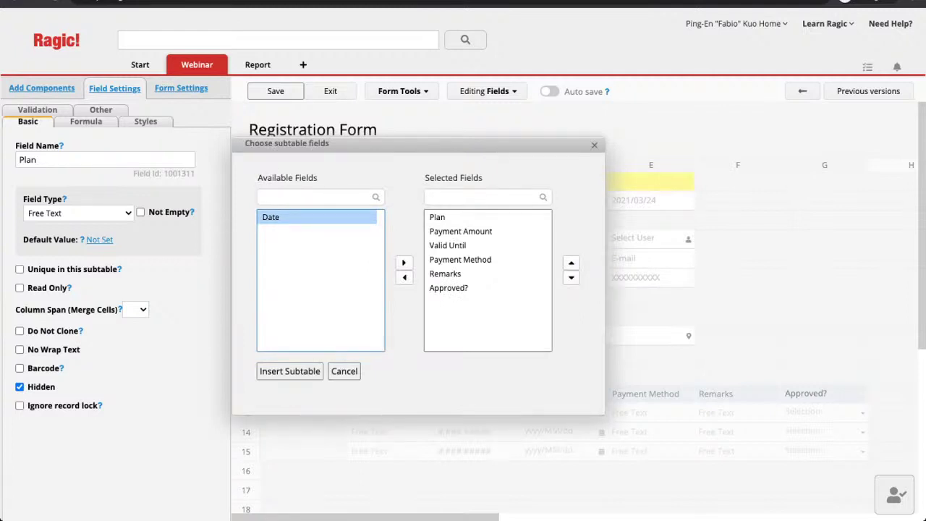
{"action": "left_click", "coordinate": [404, 262]}
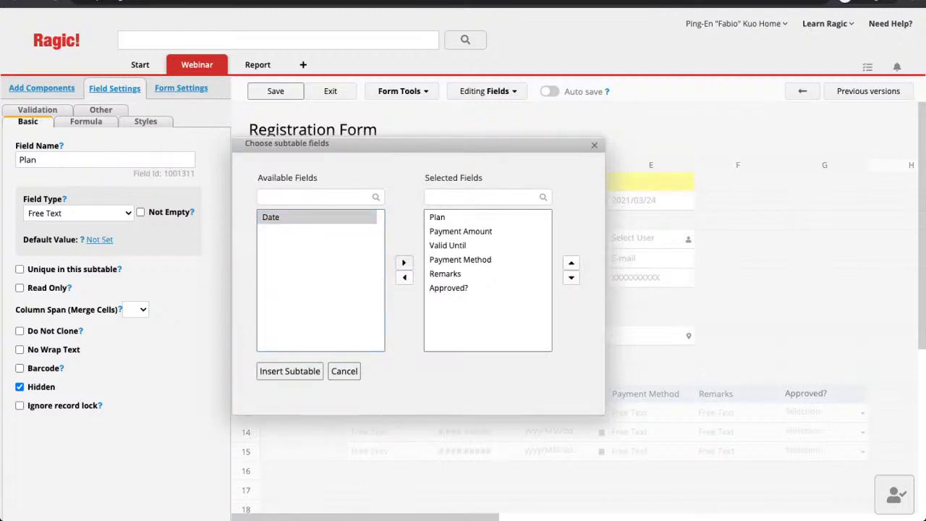
{"action": "left_click", "coordinate": [438, 302]}
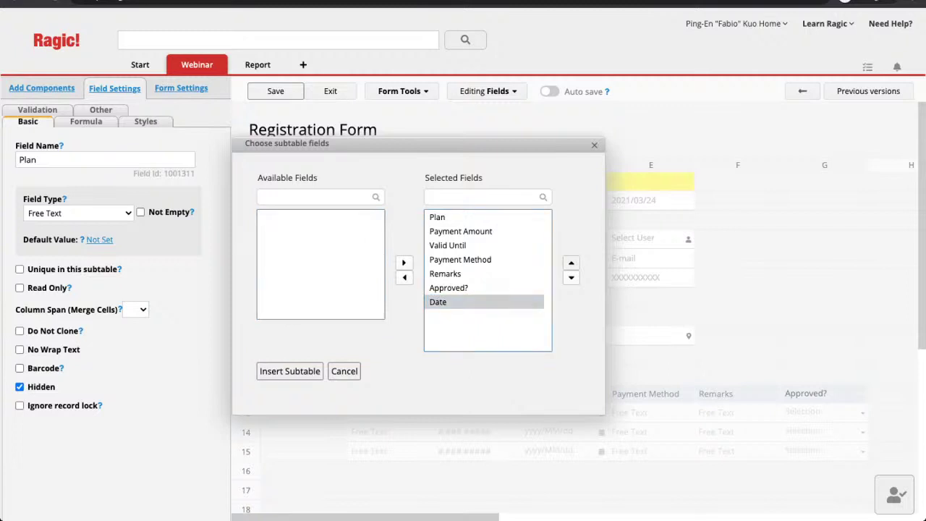
{"action": "left_click", "coordinate": [571, 263]}
{"action": "left_click", "coordinate": [571, 263]}
{"action": "left_click", "coordinate": [571, 262]}
{"action": "left_click", "coordinate": [571, 262]}
{"action": "left_click", "coordinate": [571, 263]}
{"action": "left_click", "coordinate": [571, 263]}
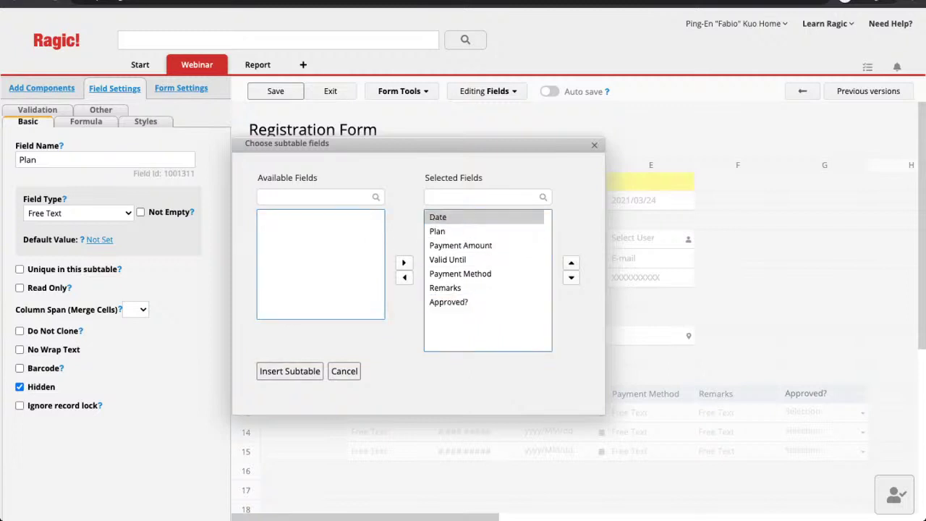
{"action": "left_click", "coordinate": [289, 371]}
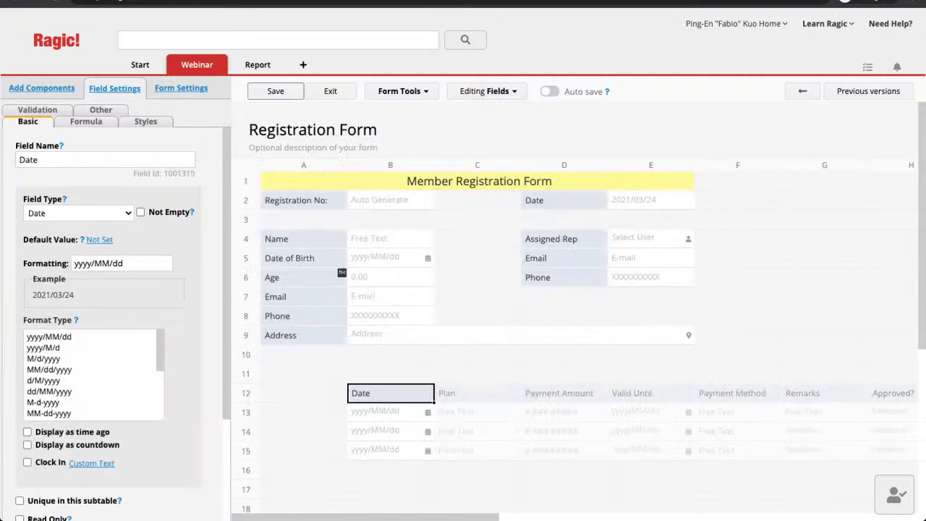
Set the subtable's new Date field to Hidden, then drag the subtable toward column A
{"action": "left_click", "coordinate": [477, 413]}
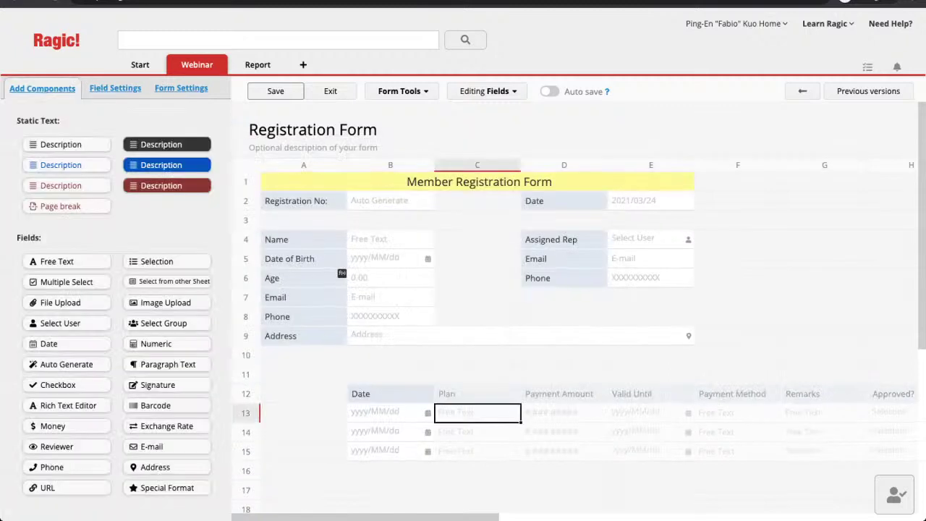
{"action": "left_click", "coordinate": [390, 395]}
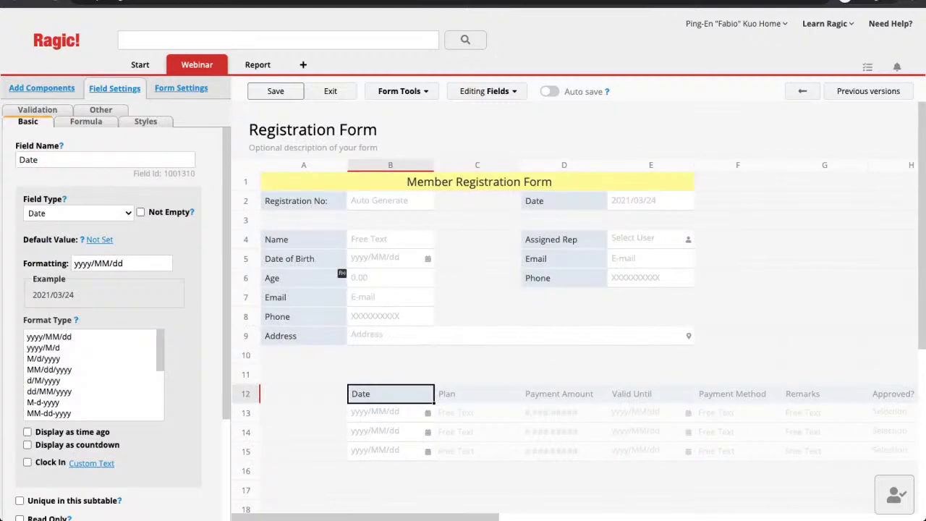
{"action": "scroll", "coordinate": [109, 326], "scroll_direction": "down", "scroll_amount": 2}
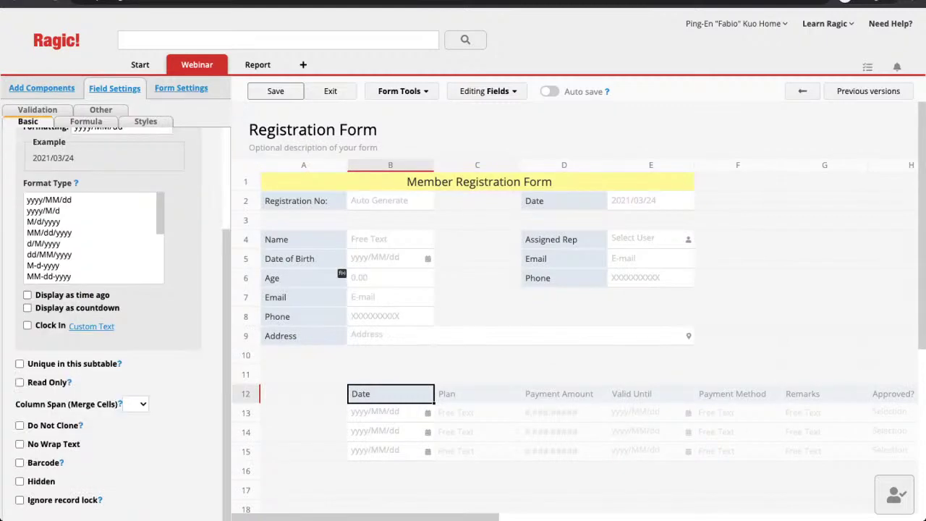
{"action": "left_click", "coordinate": [19, 481]}
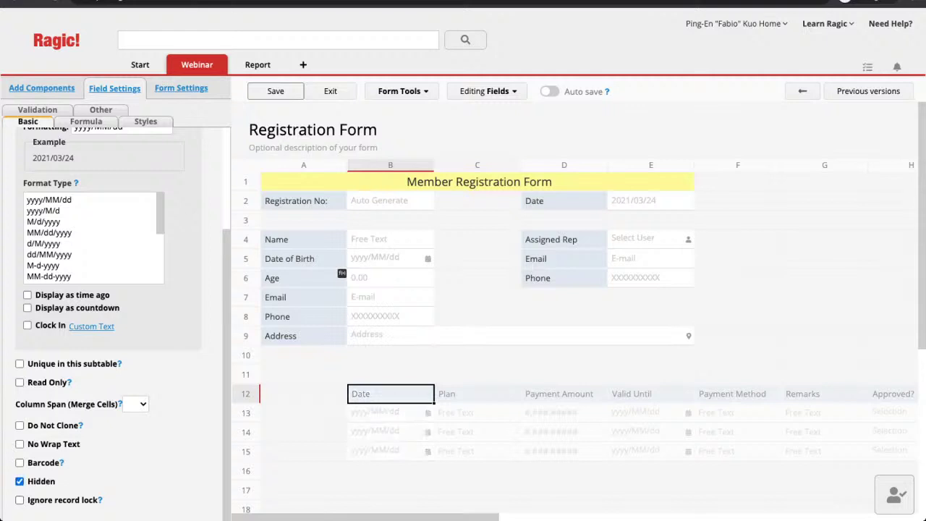
{"action": "left_click_drag", "start_coordinate": [391, 393], "coordinate": [304, 397]}
Move the subtable to start at A12, save the form design, and exit to record entry
{"action": "left_click", "coordinate": [270, 206]}
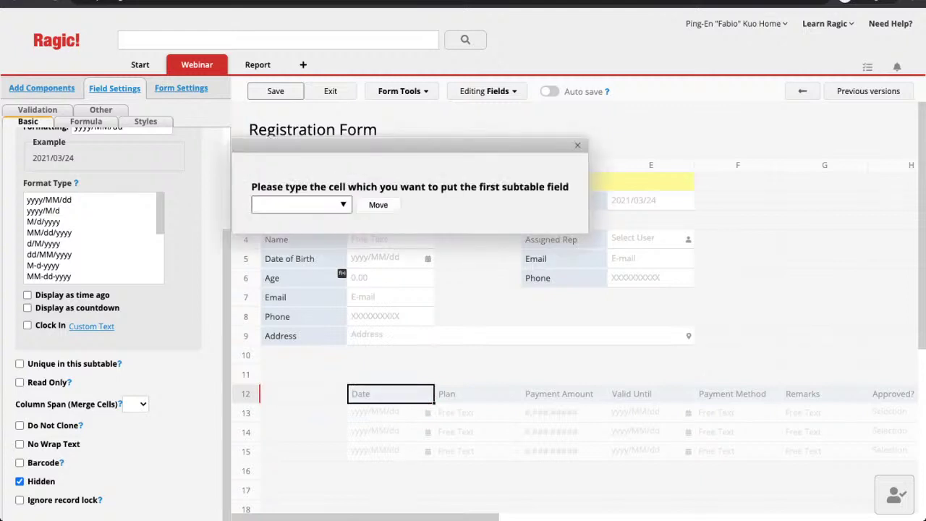
{"action": "type", "text": "A12"}
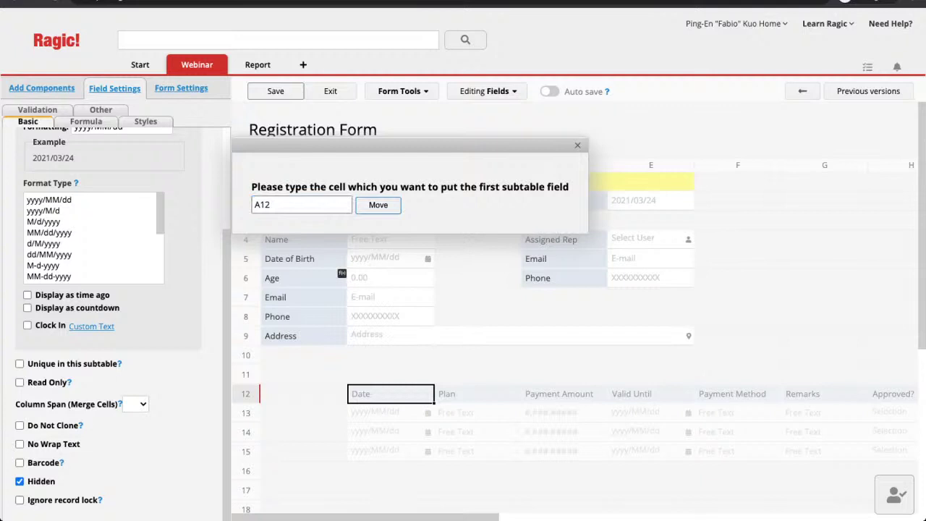
{"action": "key", "text": "Return"}
{"action": "left_click", "coordinate": [478, 450]}
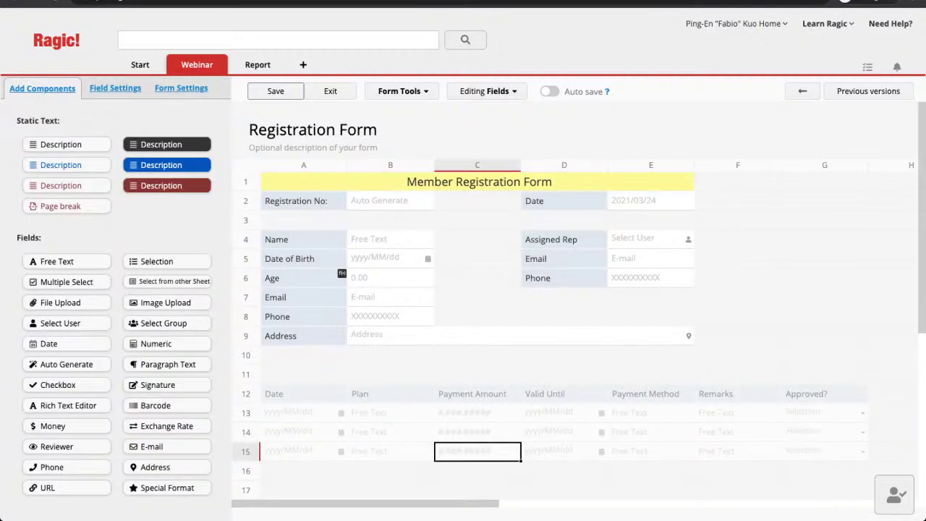
{"action": "left_click", "coordinate": [276, 91]}
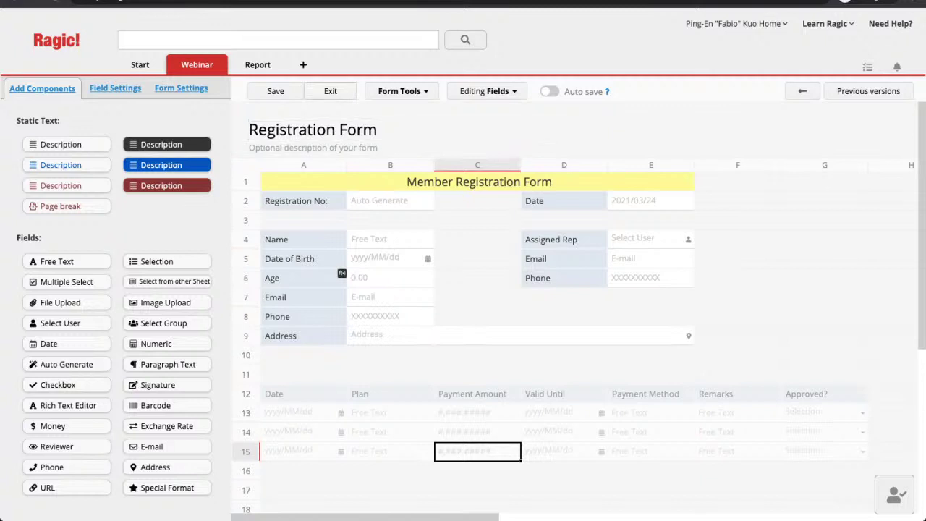
{"action": "left_click", "coordinate": [330, 91]}
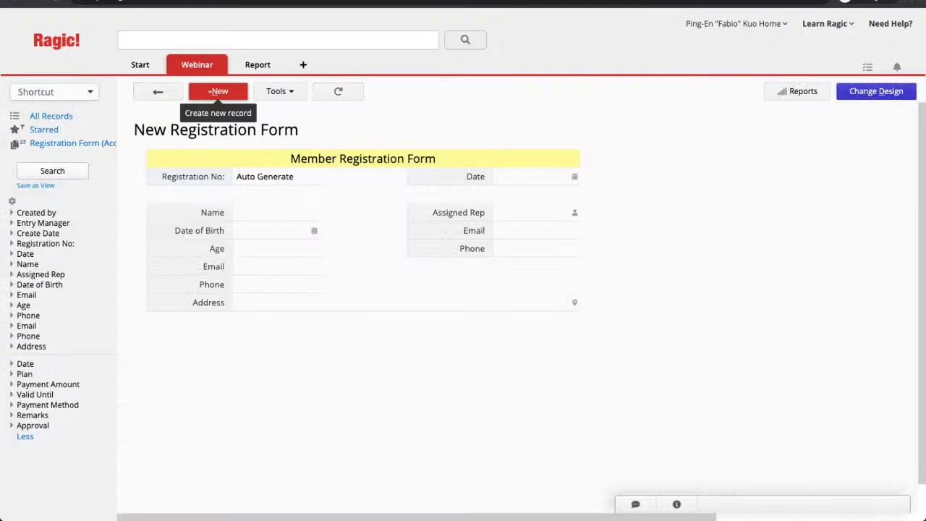
Start a new record and enter the member's full name and date of birth
{"action": "left_click", "coordinate": [218, 91]}
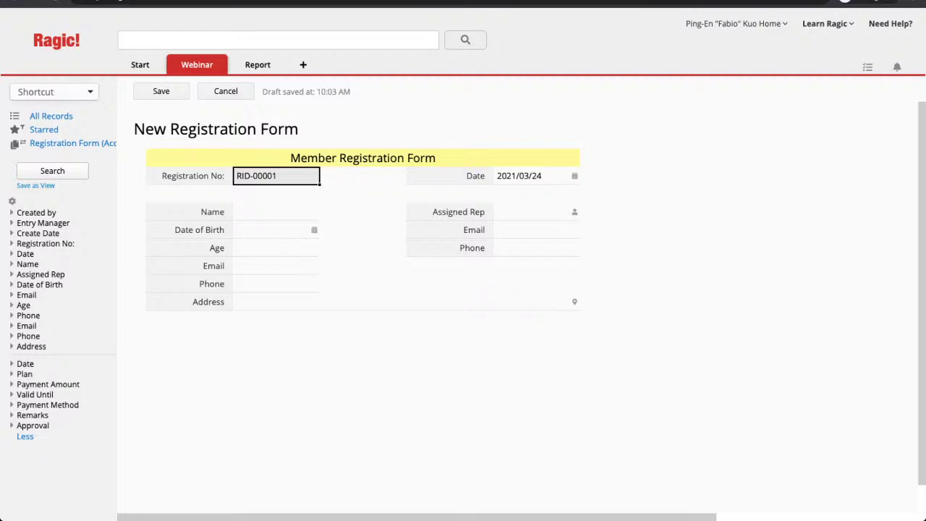
{"action": "left_click", "coordinate": [276, 212]}
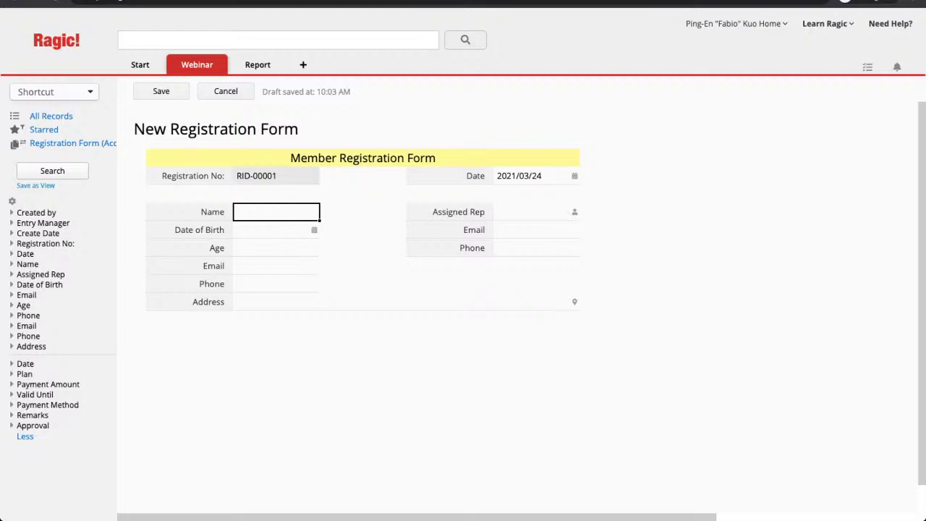
{"action": "left_click", "coordinate": [314, 229]}
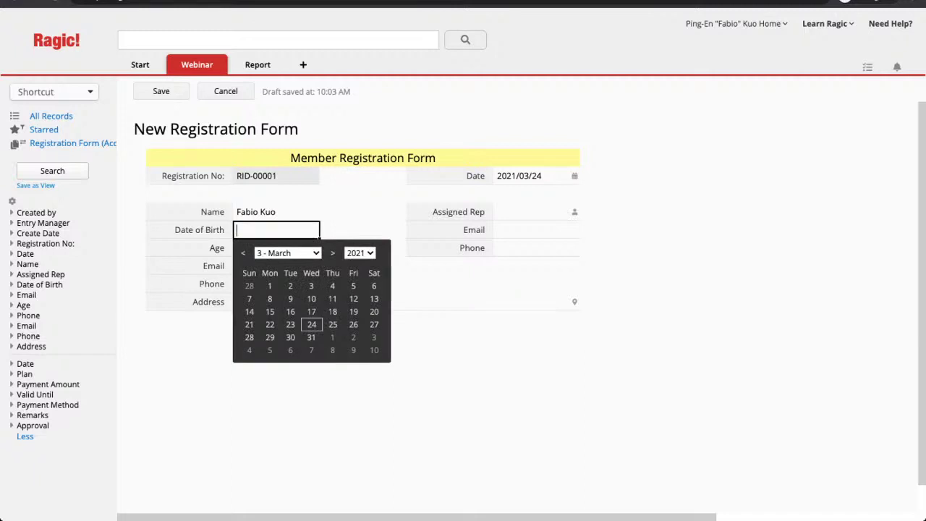
{"action": "type", "text": "1995/0227"}
{"action": "key", "text": "Return"}
{"action": "key", "text": "shift+Left"}
{"action": "key", "text": "shift+Left"}
{"action": "key", "text": "shift+Left"}
{"action": "key", "text": "shift+Left"}
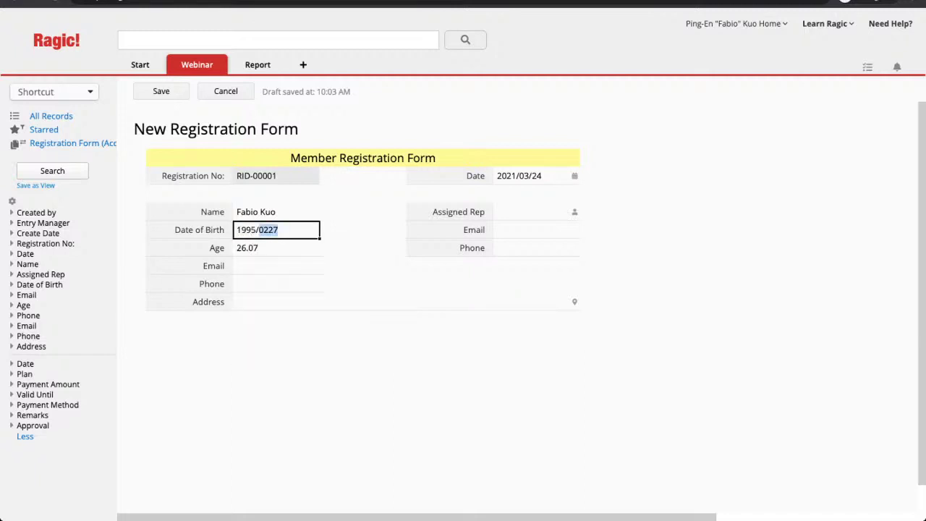
{"action": "key", "text": "Left"}
{"action": "key", "text": "Right"}
{"action": "key", "text": "Right"}
{"action": "type", "text": "/"}
{"action": "left_click", "coordinate": [276, 248]}
Fill in the member's e-mail address and phone number
{"action": "left_click", "coordinate": [276, 265]}
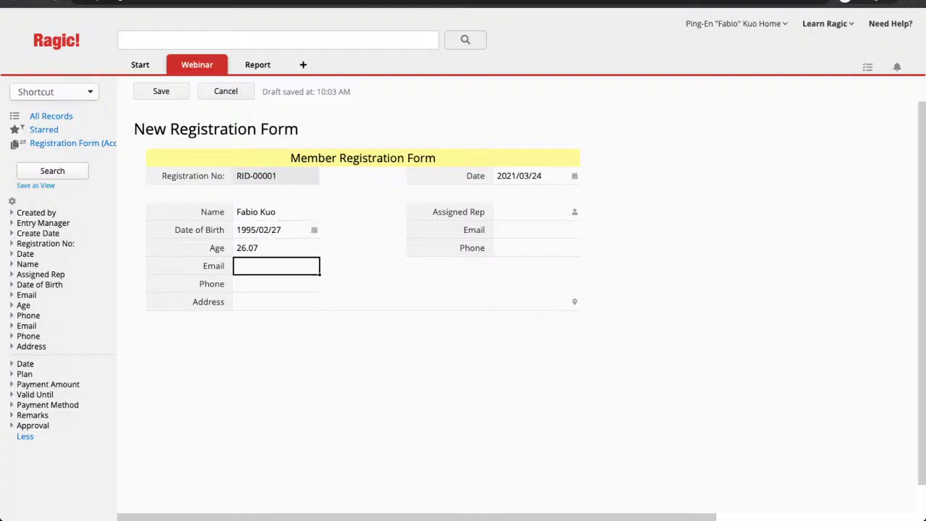
{"action": "key", "text": "Tab"}
{"action": "type", "text": "123456"}
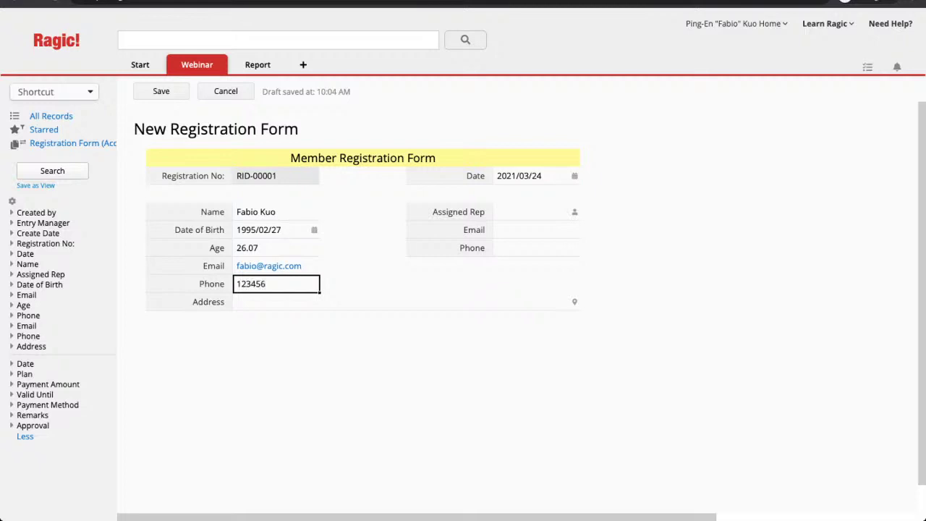
Enter the member's postal address and save the new registration record
{"action": "left_click", "coordinate": [405, 302]}
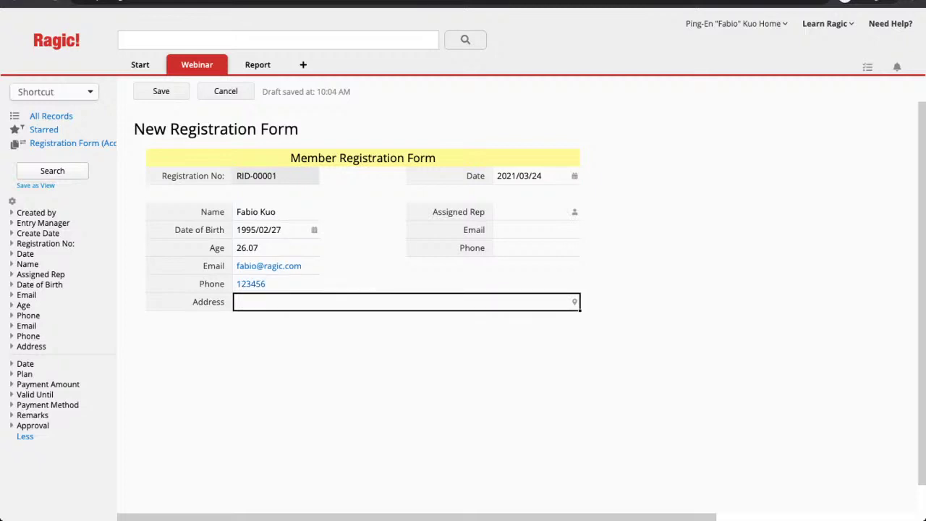
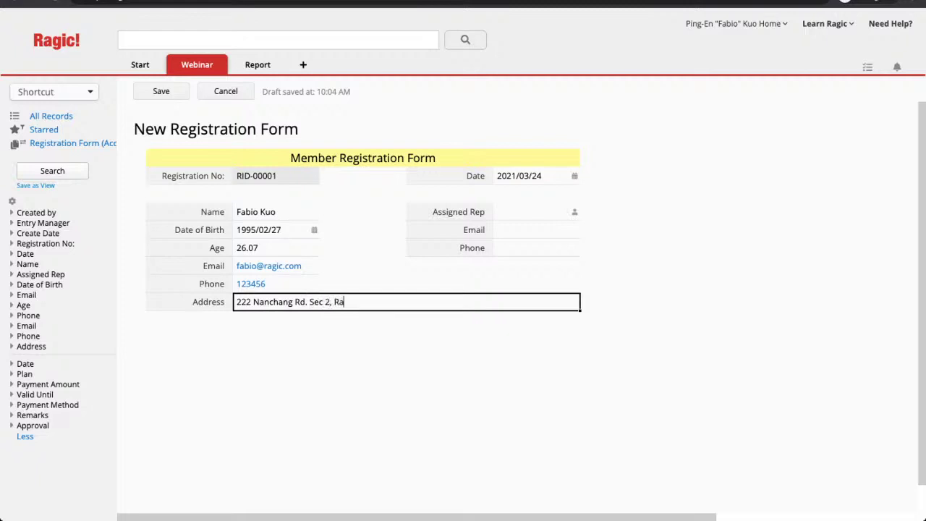
{"action": "left_click", "coordinate": [160, 91]}
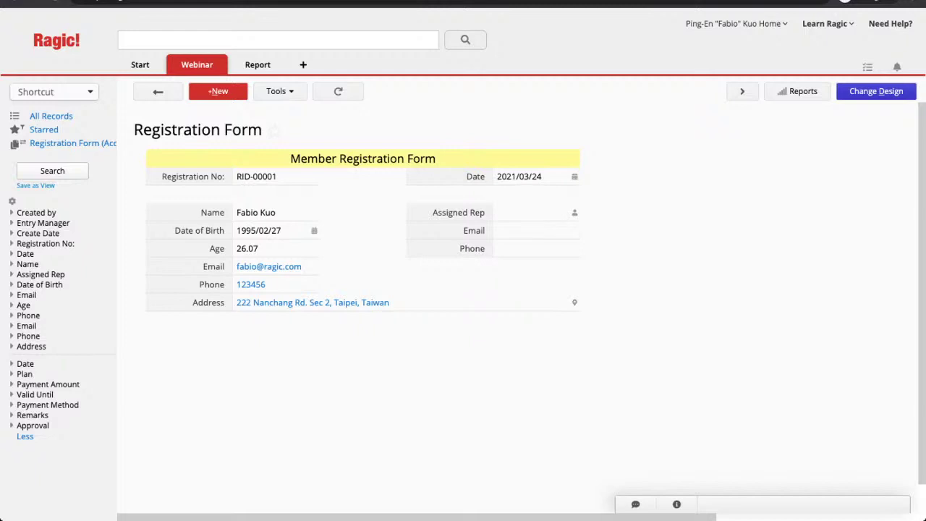
Choose a user from the list as the record's Assigned Rep
{"action": "left_click", "coordinate": [579, 212]}
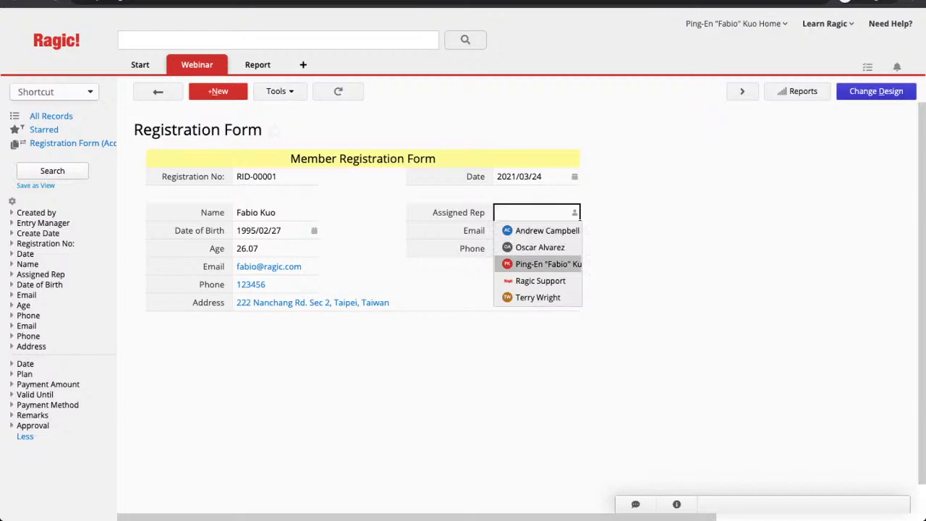
{"action": "key", "text": "Up"}
{"action": "key", "text": "Up"}
{"action": "key", "text": "Return"}
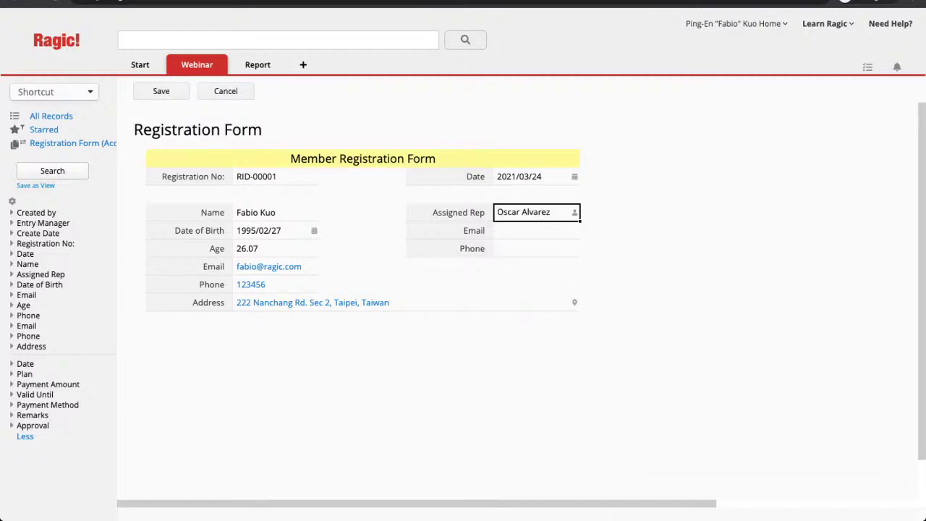
Enter the rep's e-mail and phone number, keep the typed e-mail, and save with Ctrl+S
{"action": "left_click", "coordinate": [537, 231]}
{"action": "type", "text": "a"}
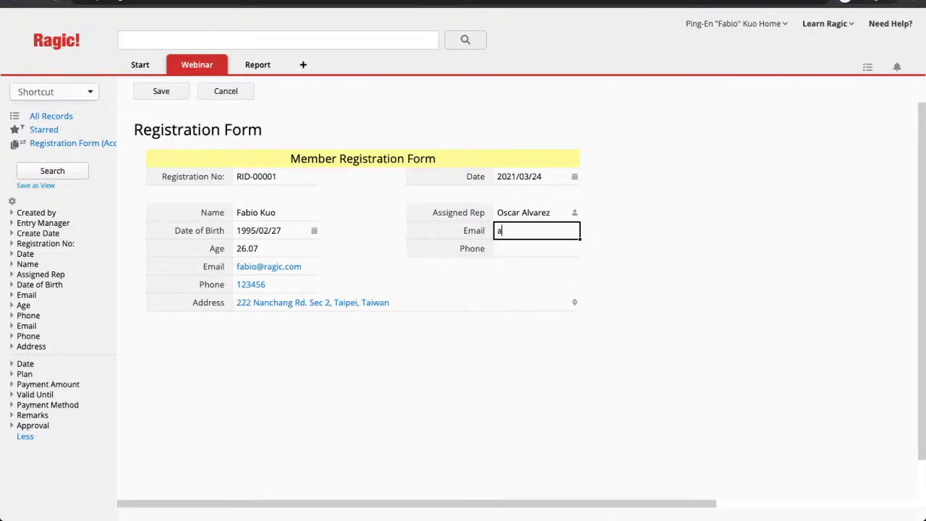
{"action": "key", "text": "BackSpace"}
{"action": "key", "text": "Tab"}
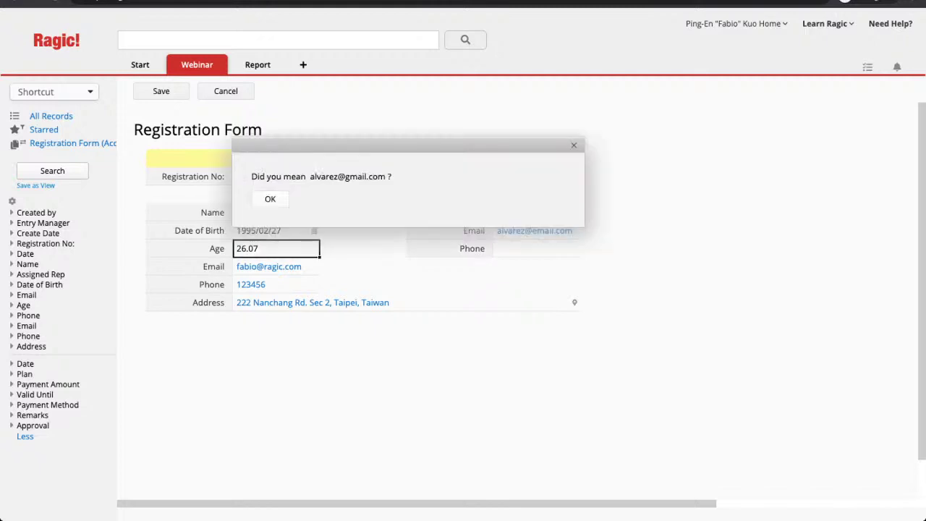
{"action": "key", "text": "Return"}
{"action": "key", "text": "Tab"}
{"action": "type", "text": "123412"}
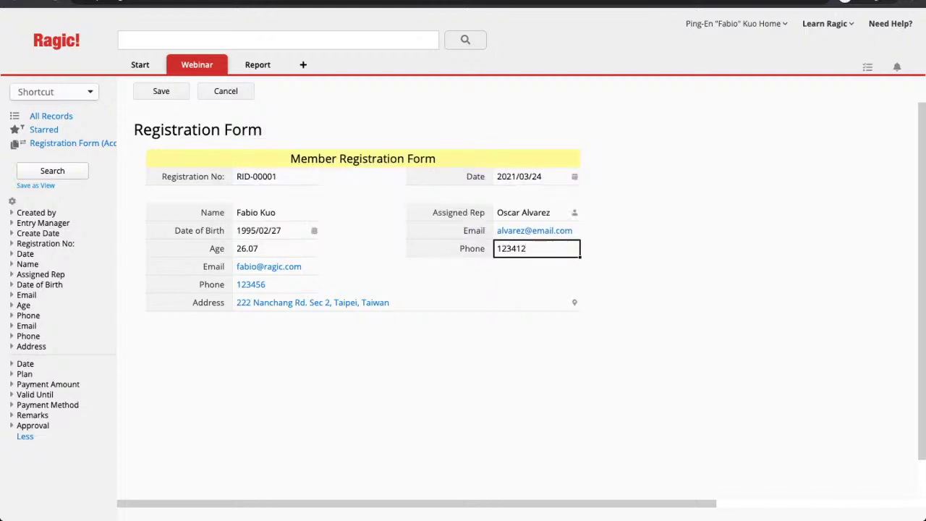
{"action": "key", "text": "ctrl+s"}
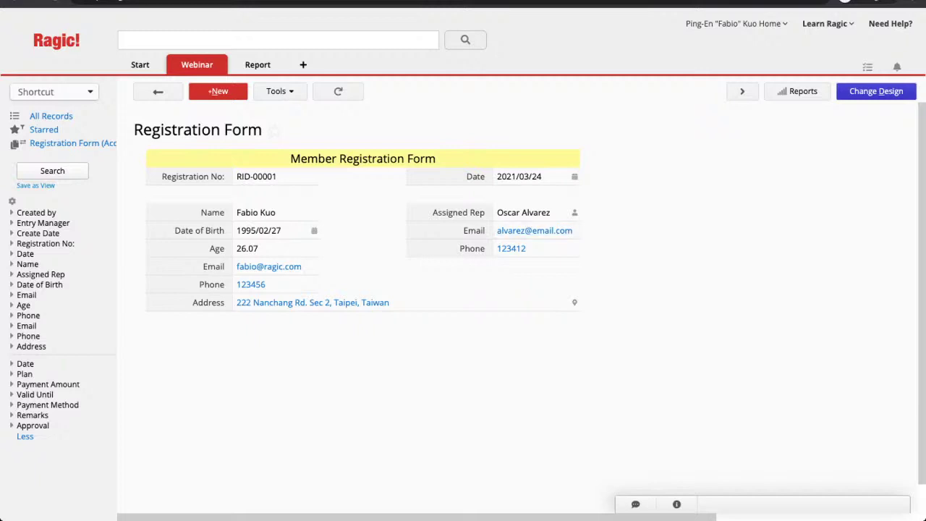
Check the record's entry manager in the info panel, then open Assigned Rep's Field Settings in design mode
{"action": "left_click", "coordinate": [677, 504]}
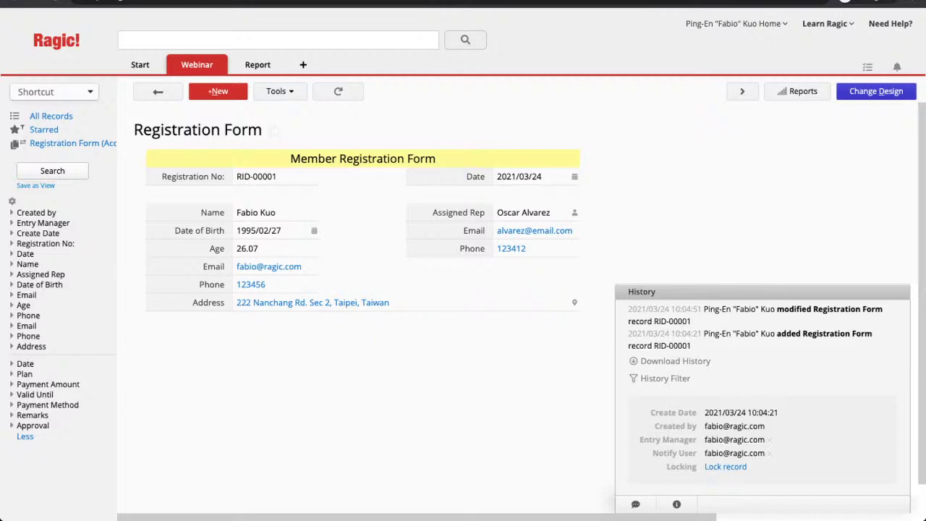
{"action": "left_click_drag", "start_coordinate": [705, 440], "coordinate": [742, 440]}
{"action": "left_click", "coordinate": [876, 91]}
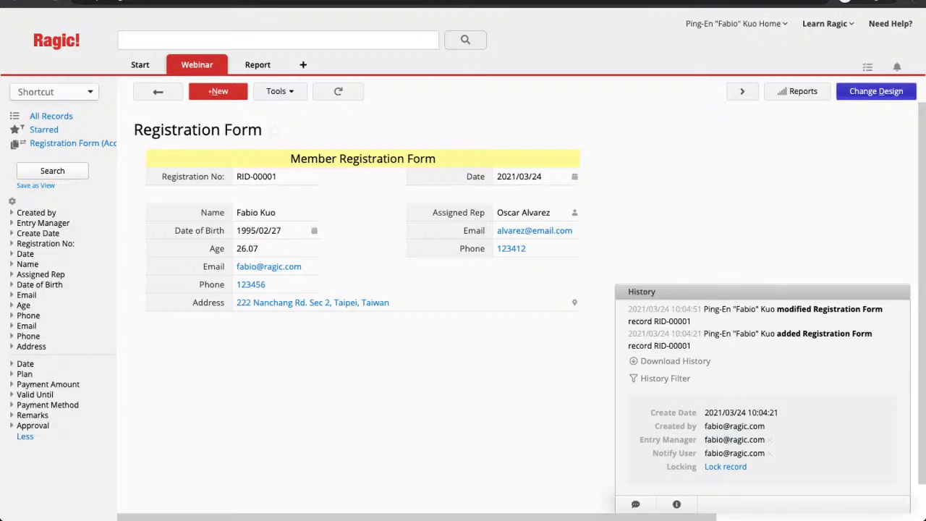
{"action": "left_click", "coordinate": [564, 239]}
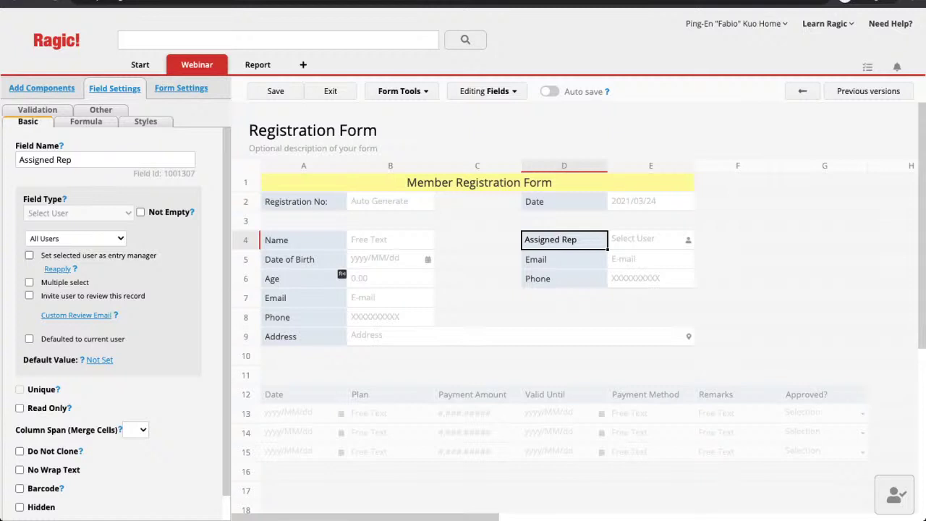
Make Assigned Rep set the entry manager, and add a Reviewer Select User field in D7 that invites review
{"action": "left_click", "coordinate": [29, 255]}
{"action": "left_click", "coordinate": [565, 298]}
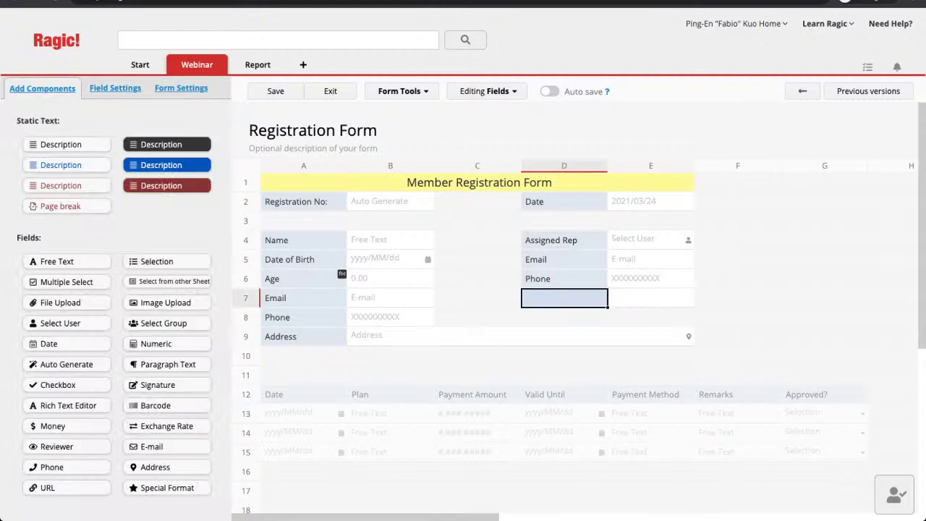
{"action": "type", "text": "Reviewer"}
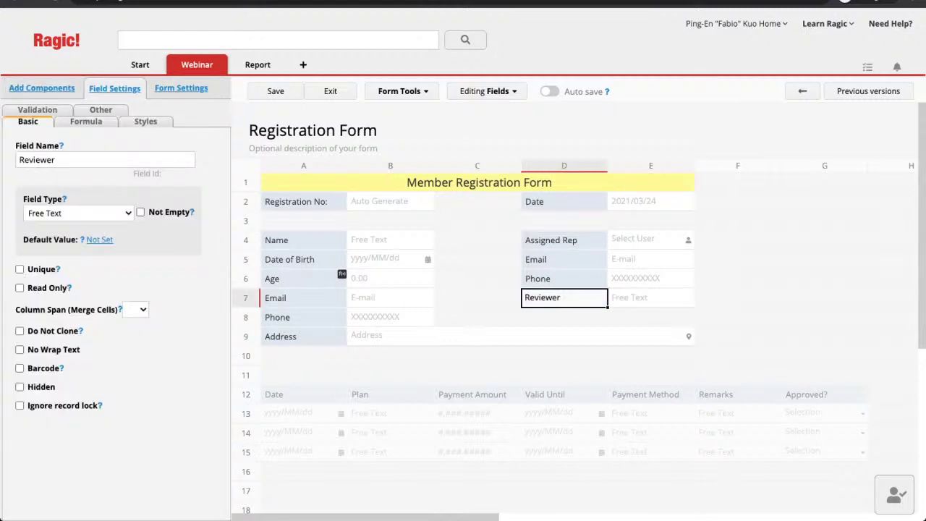
{"action": "left_click", "coordinate": [78, 214]}
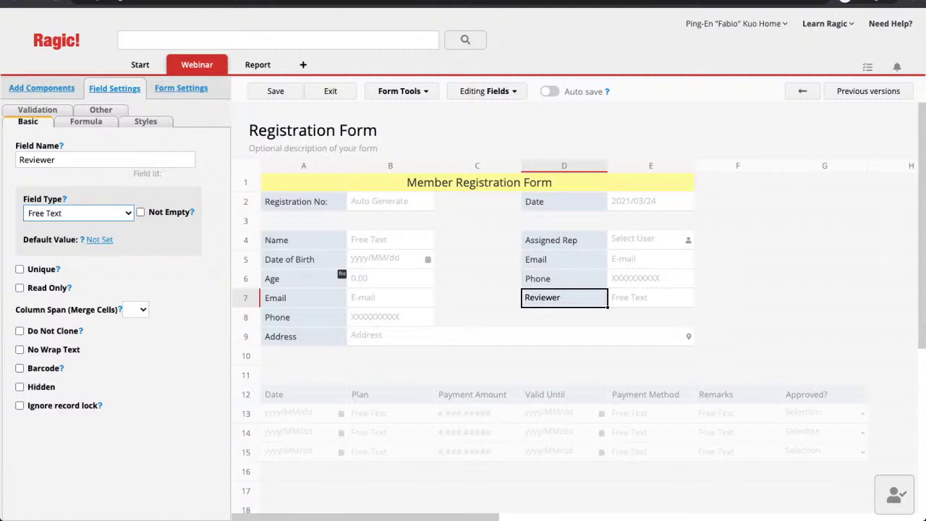
{"action": "left_click", "coordinate": [78, 213]}
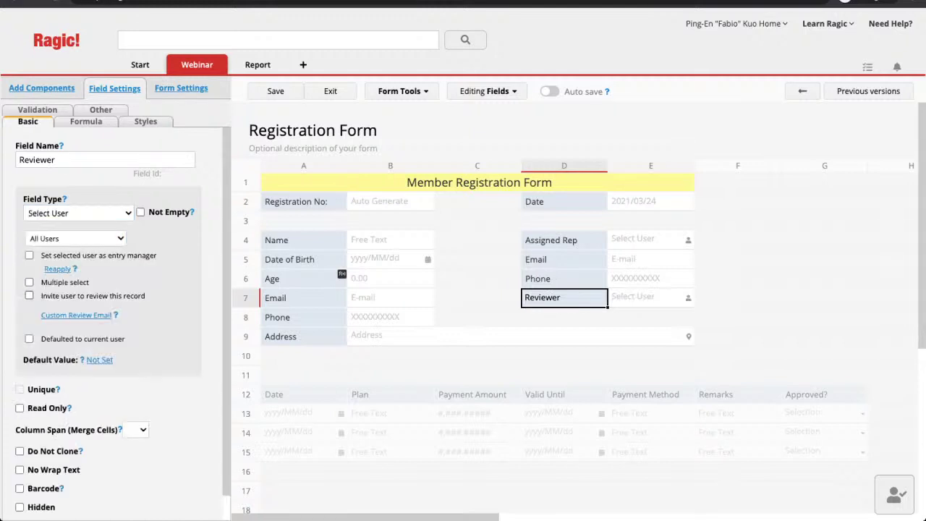
{"action": "left_click", "coordinate": [29, 295]}
Save the design, add Reviewer to the Accounting version too, and reselect Assigned Rep
{"action": "key", "text": "ctrl+s"}
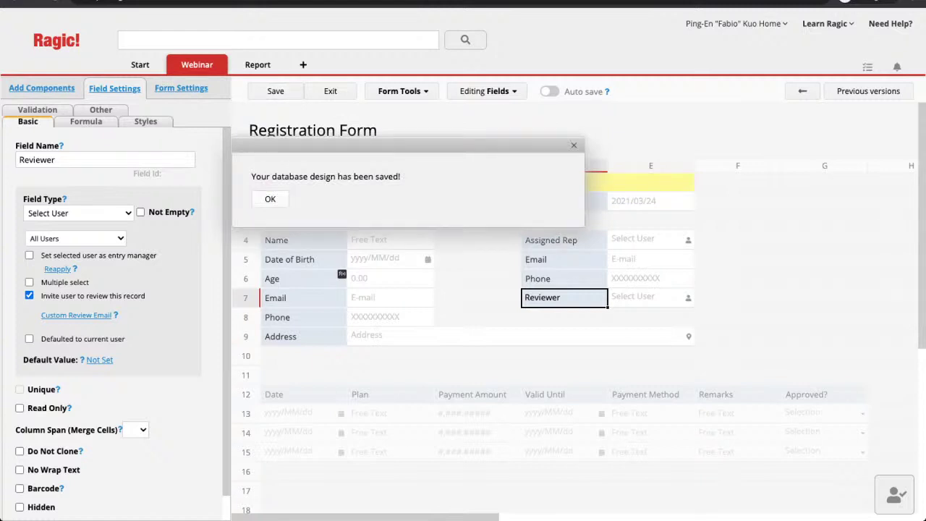
{"action": "key", "text": "Return"}
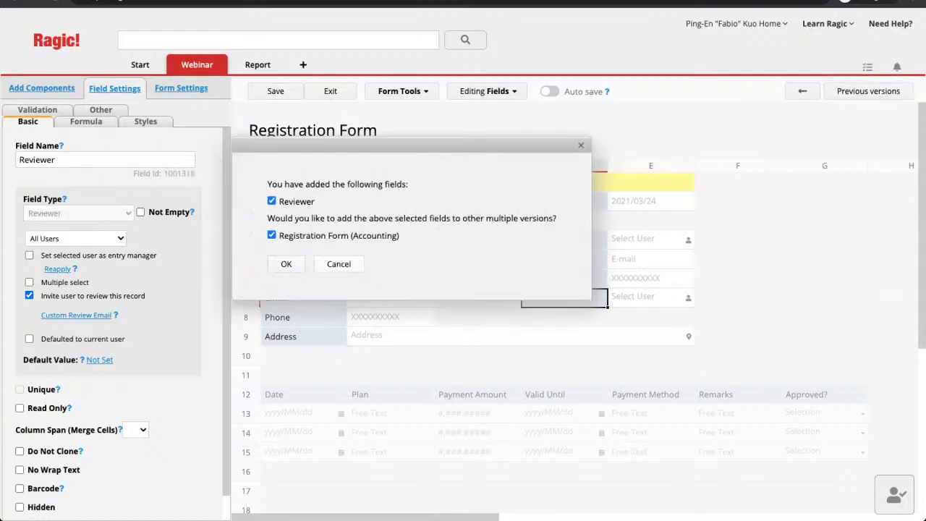
{"action": "key", "text": "Return"}
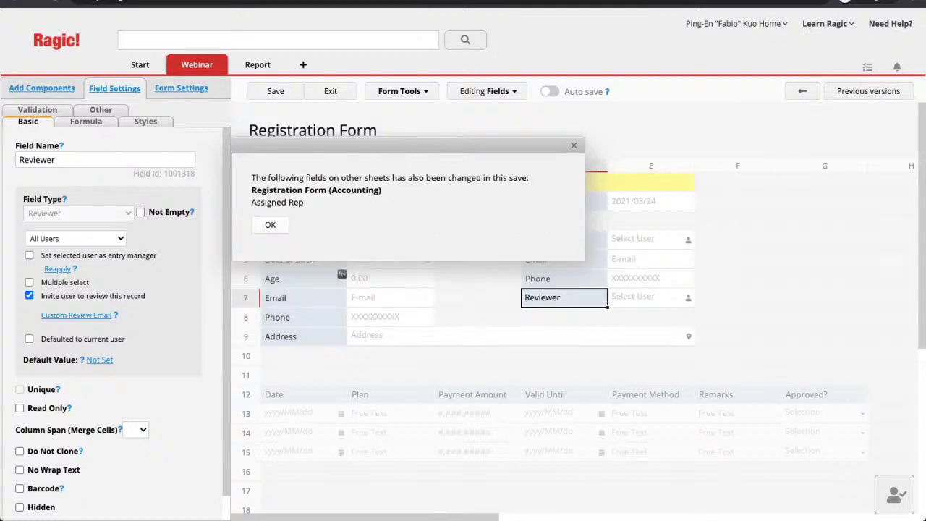
{"action": "key", "text": "Return"}
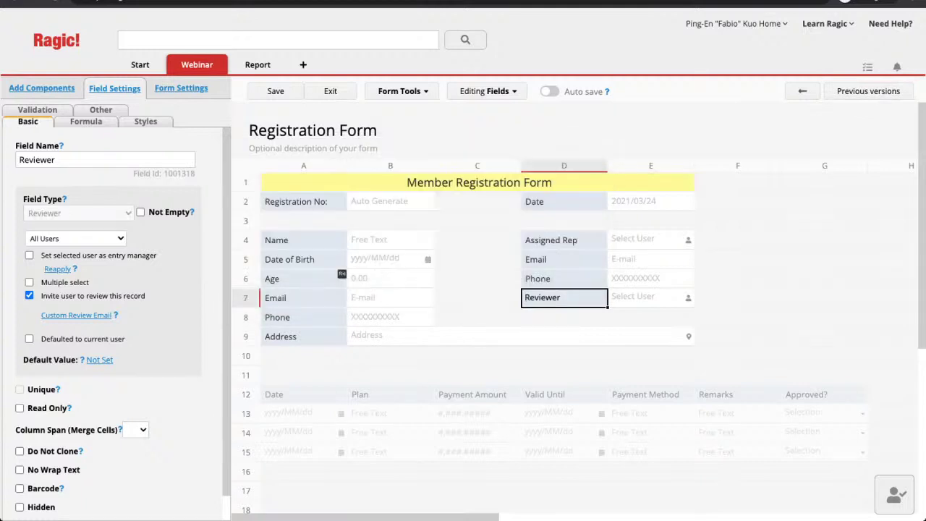
{"action": "left_click", "coordinate": [565, 259]}
{"action": "left_click", "coordinate": [565, 239]}
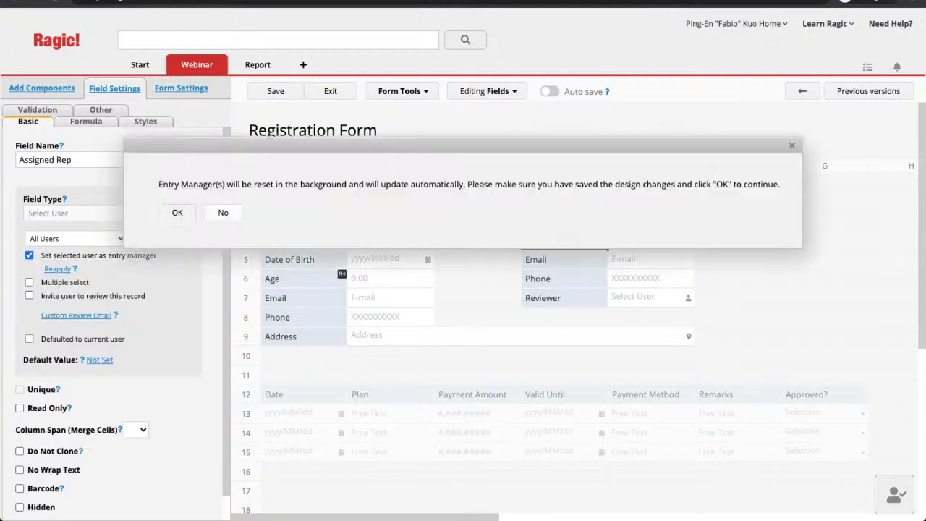
Confirm the entry manager reset and check that RID-00001 now lists two entry managers
{"action": "left_click", "coordinate": [178, 212]}
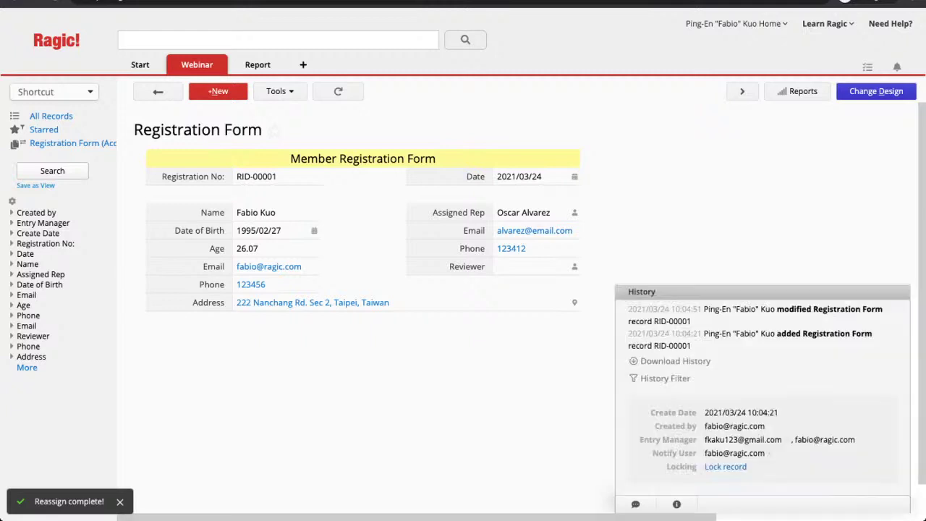
{"action": "left_click_drag", "start_coordinate": [705, 439], "coordinate": [855, 440]}
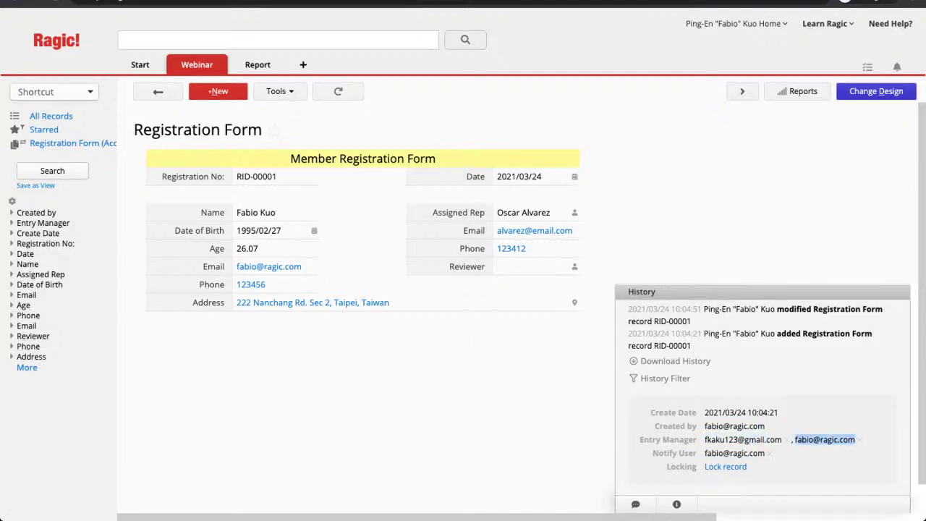
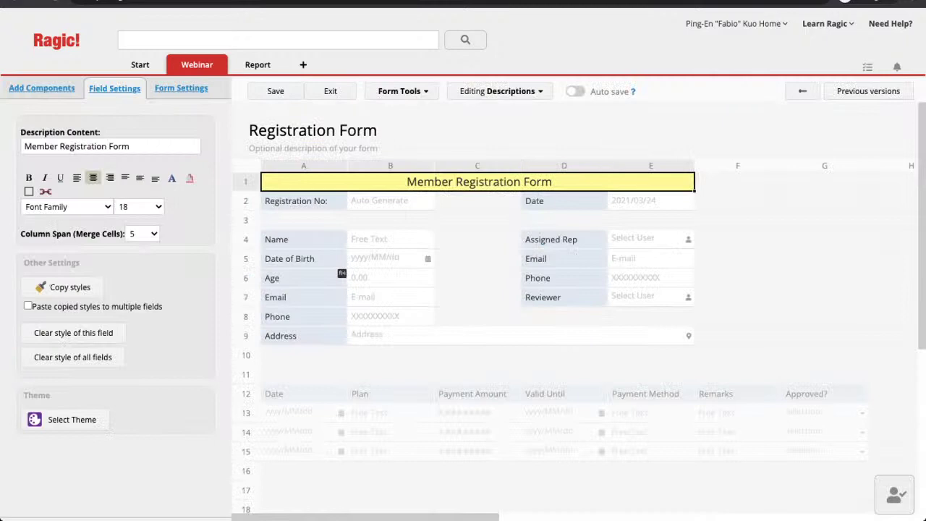
Compare the Reviewer field's settings with the Assigned Rep field's settings
{"action": "left_click", "coordinate": [564, 298]}
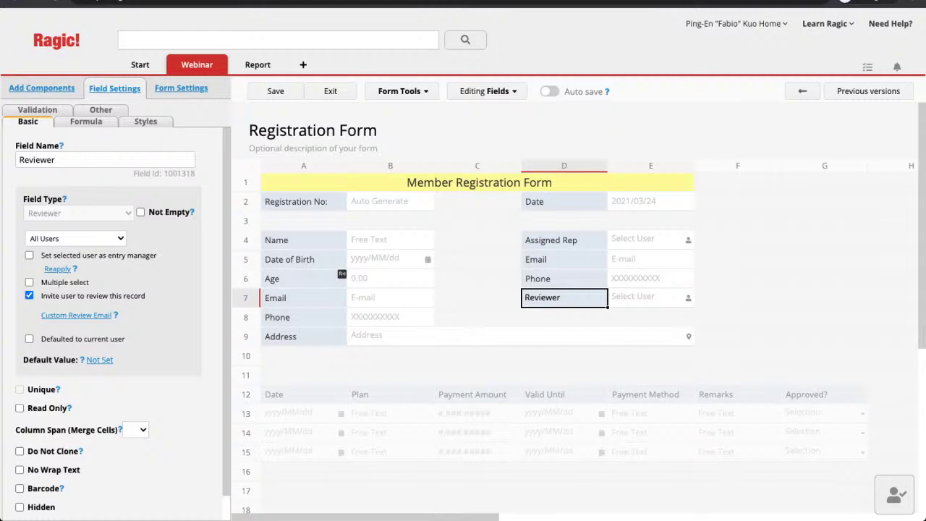
{"action": "left_click", "coordinate": [565, 239]}
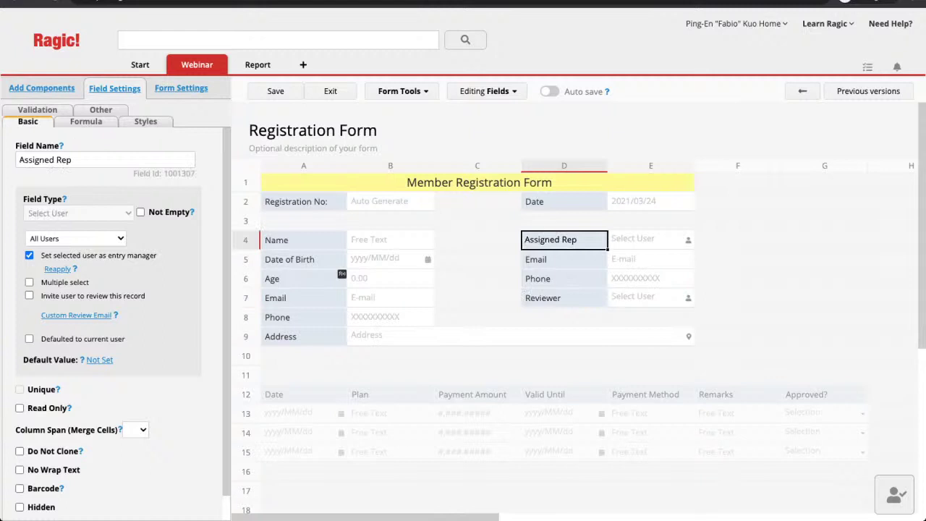
{"action": "left_click", "coordinate": [564, 297]}
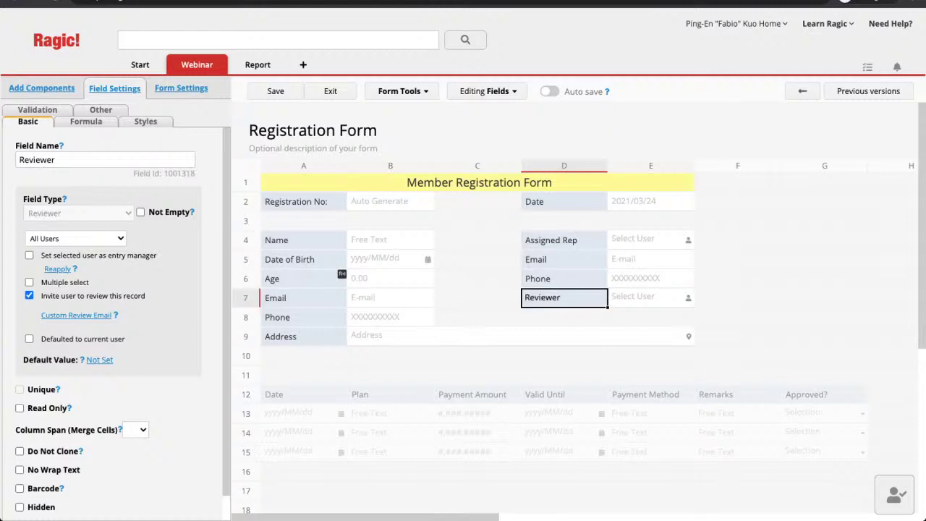
Add an 'Assigned Group' Select Group field in G4 that sets the chosen group as entry manager
{"action": "left_click", "coordinate": [825, 240]}
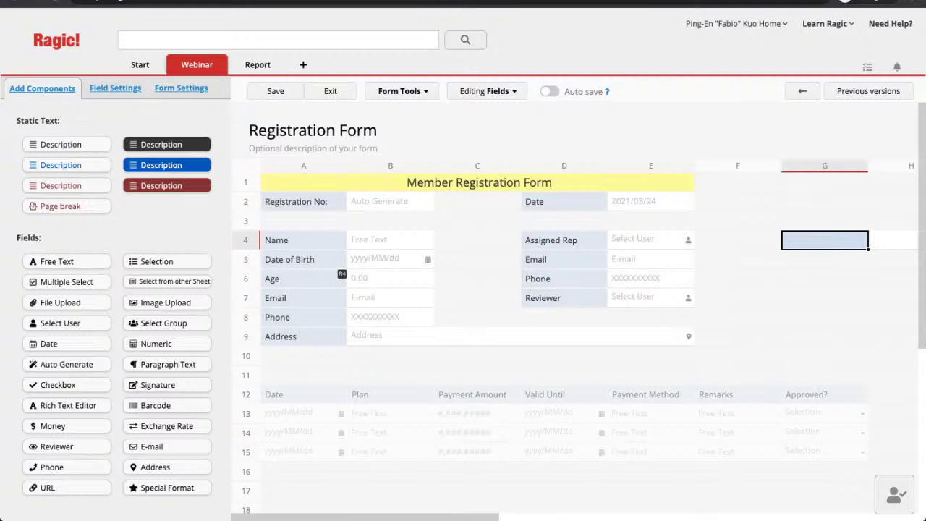
{"action": "type", "text": "Assigned G"}
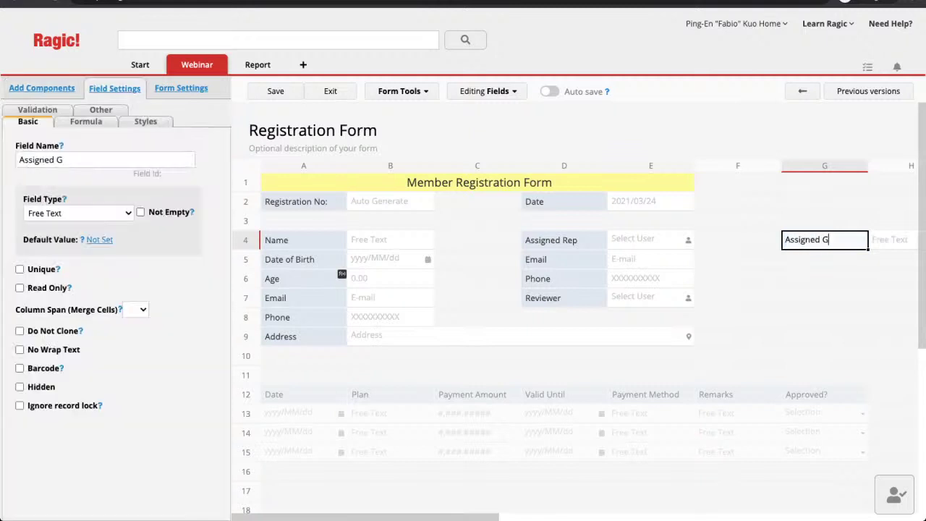
{"action": "type", "text": "roup"}
{"action": "key", "text": "Return"}
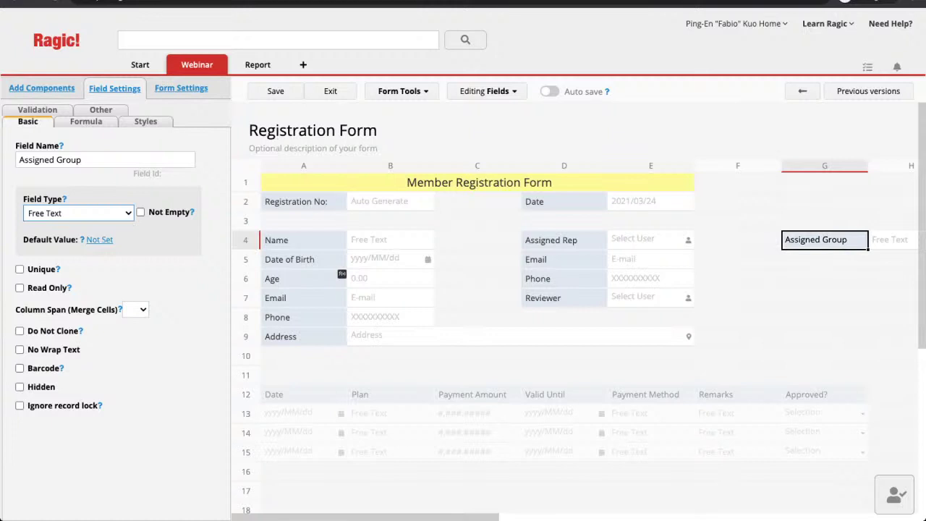
{"action": "left_click", "coordinate": [78, 213]}
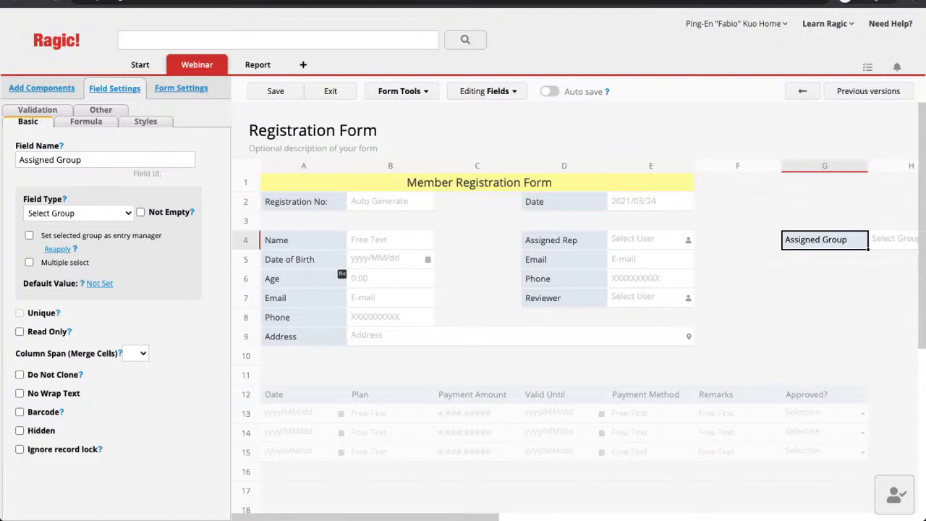
{"action": "left_click", "coordinate": [29, 235]}
{"action": "scroll", "coordinate": [575, 304], "scroll_direction": "right", "scroll_amount": 2}
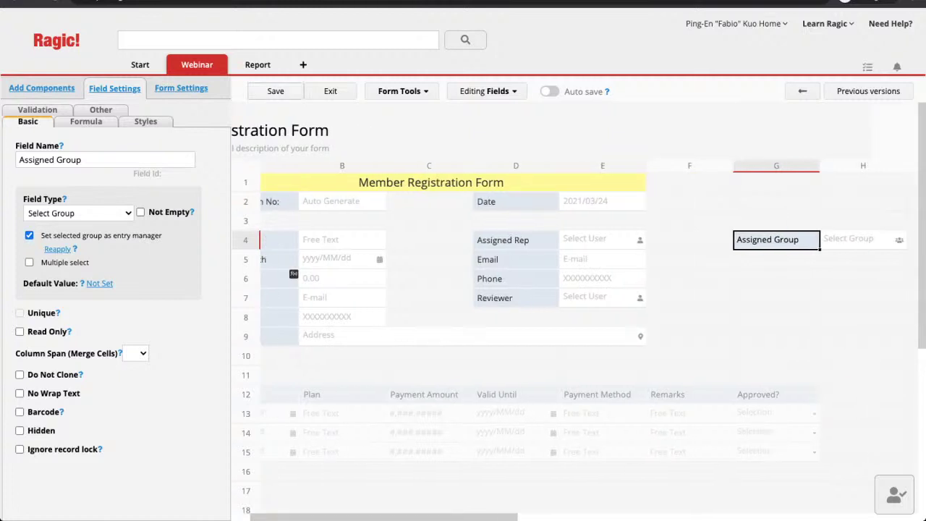
Save the design, add the field to the Accounting version as well, and exit design
{"action": "left_click", "coordinate": [275, 91]}
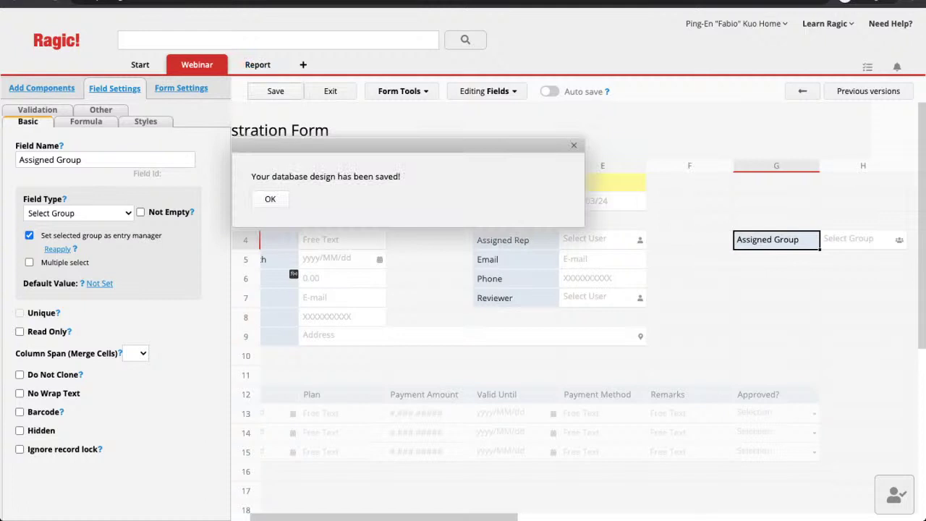
{"action": "key", "text": "Return"}
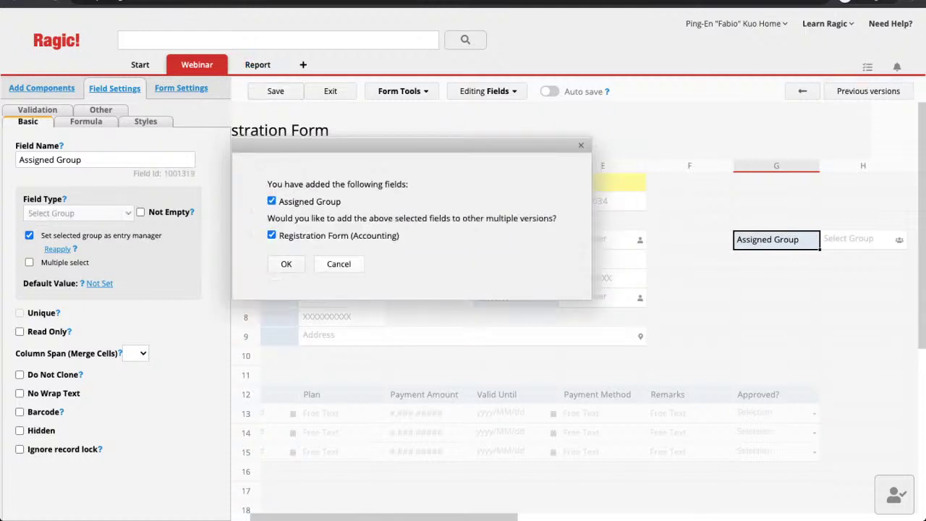
{"action": "key", "text": "Return"}
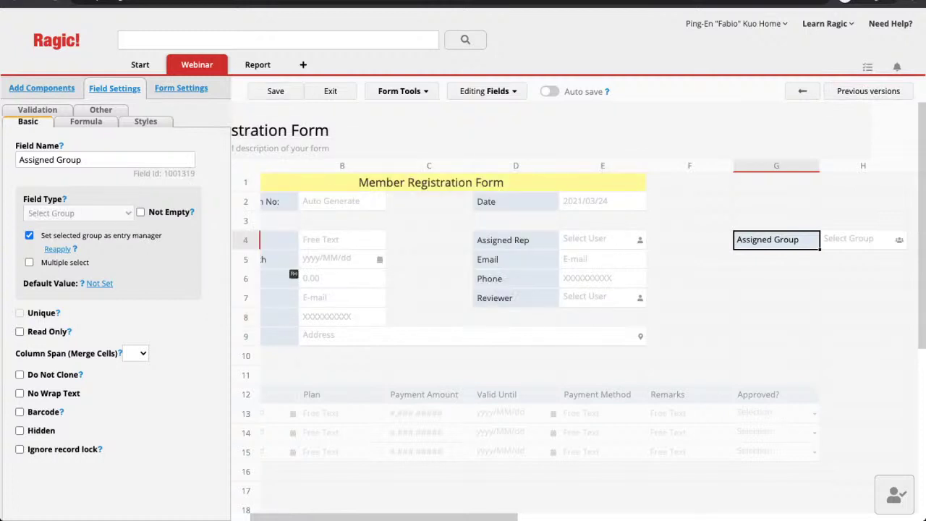
{"action": "left_click", "coordinate": [330, 91]}
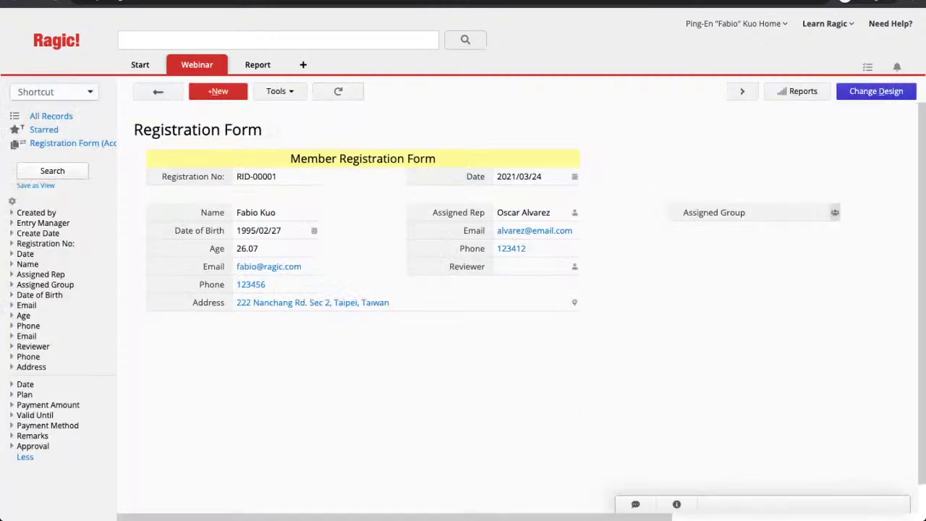
Pick a group for Assigned Group, save, and confirm the history lists it as entry manager
{"action": "left_click", "coordinate": [832, 212]}
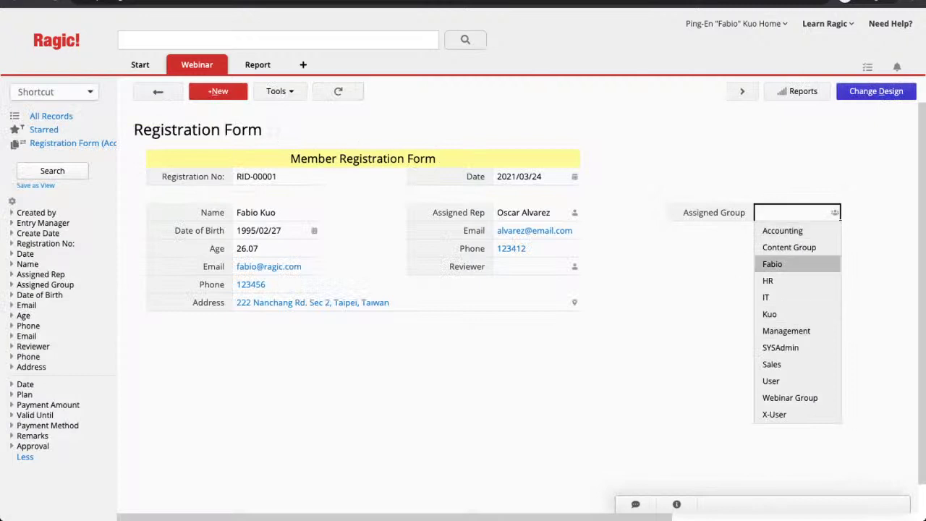
{"action": "key", "text": "Up"}
{"action": "key", "text": "Up"}
{"action": "key", "text": "Up"}
{"action": "key", "text": "Return"}
{"action": "left_click", "coordinate": [161, 92]}
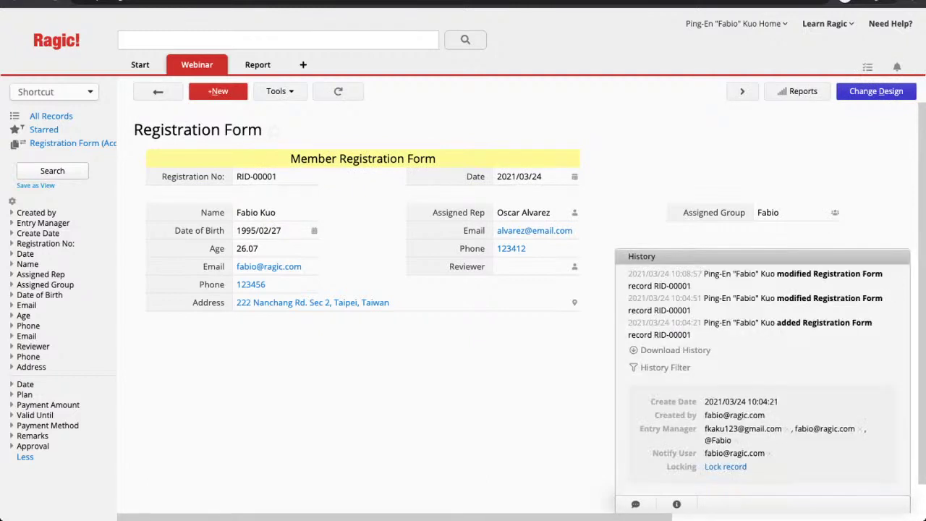
{"action": "left_click_drag", "start_coordinate": [705, 440], "coordinate": [732, 440]}
{"action": "left_click", "coordinate": [677, 504]}
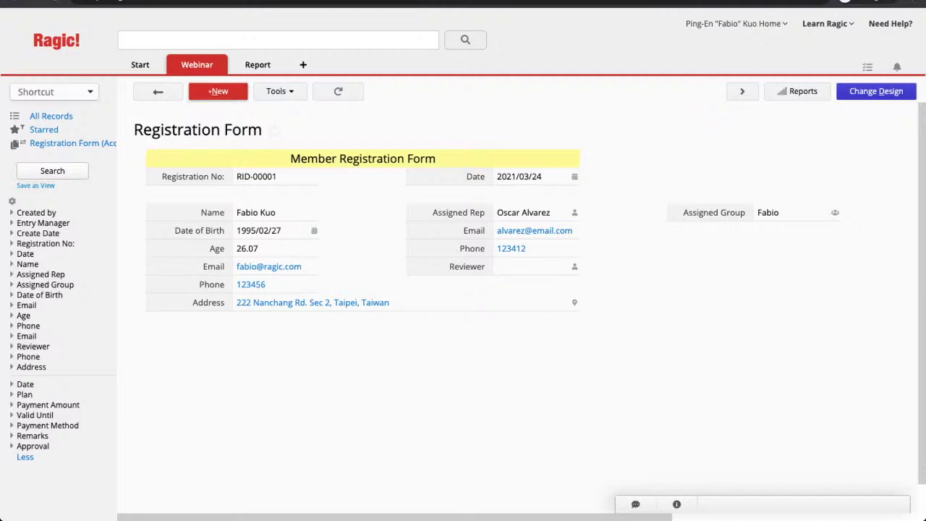
{"action": "mouse_move", "coordinate": [197, 64]}
In Registration Form (Accounting), change the header's 'Finance' to 'Accounting' and save the design
{"action": "left_click", "coordinate": [246, 131]}
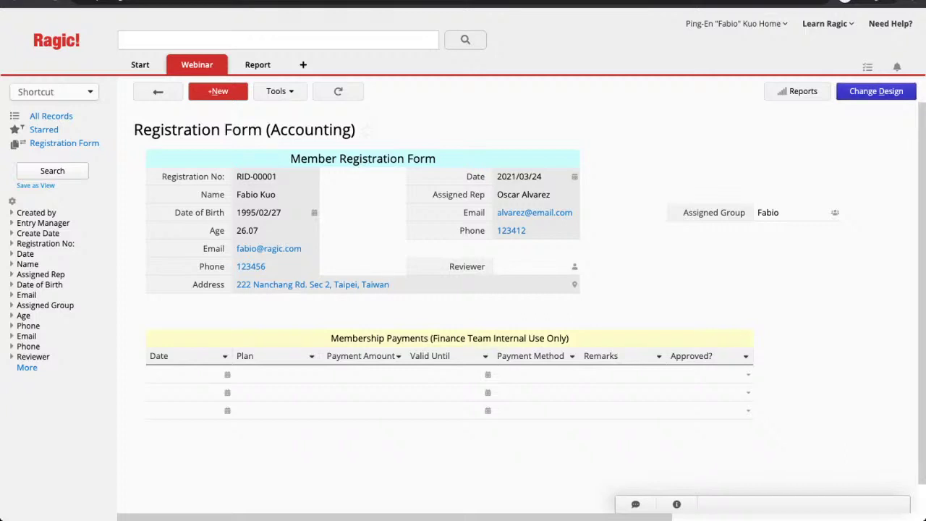
{"action": "left_click", "coordinate": [875, 91]}
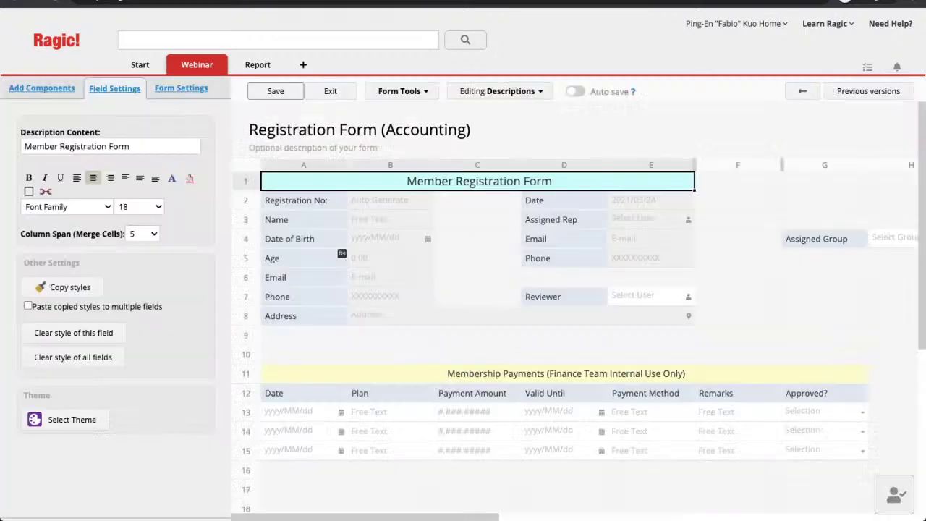
{"action": "left_click", "coordinate": [566, 374]}
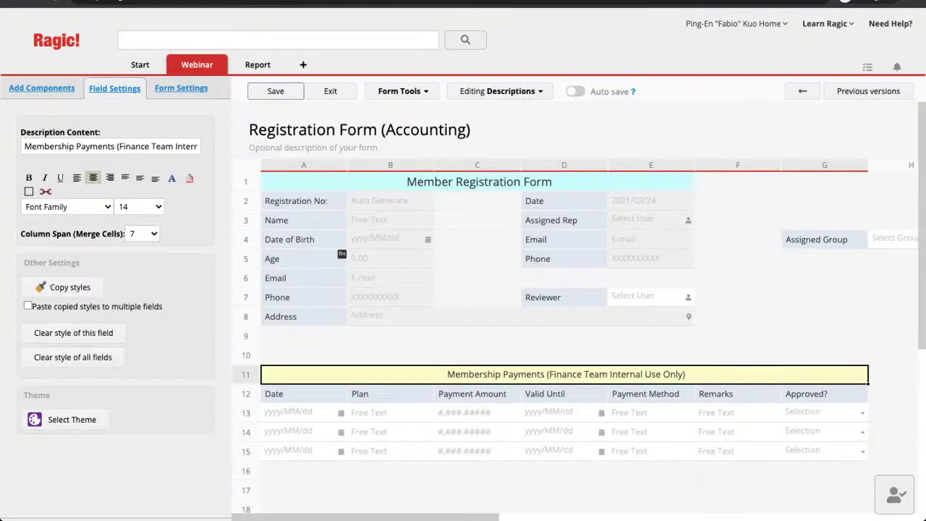
{"action": "left_click", "coordinate": [149, 146]}
{"action": "key", "text": "BackSpace"}
{"action": "key", "text": "BackSpace"}
{"action": "key", "text": "BackSpace"}
{"action": "key", "text": "BackSpace"}
{"action": "key", "text": "BackSpace"}
{"action": "key", "text": "BackSpace"}
{"action": "key", "text": "BackSpace"}
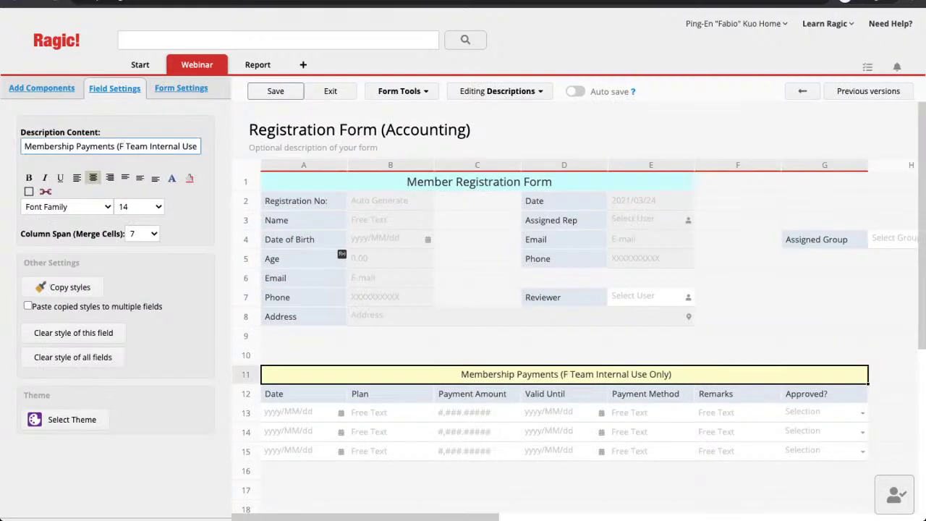
{"action": "type", "text": "Accounting"}
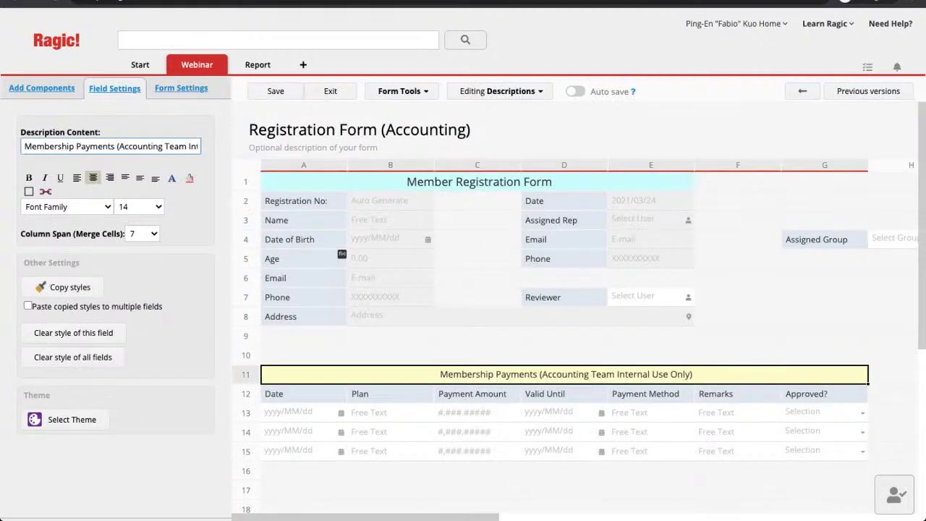
{"action": "left_click", "coordinate": [275, 91]}
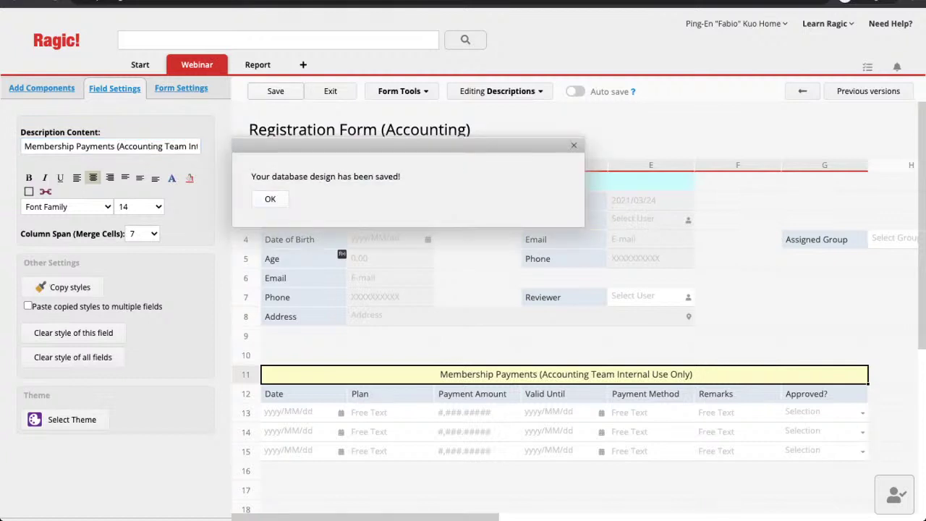
{"action": "left_click", "coordinate": [330, 91]}
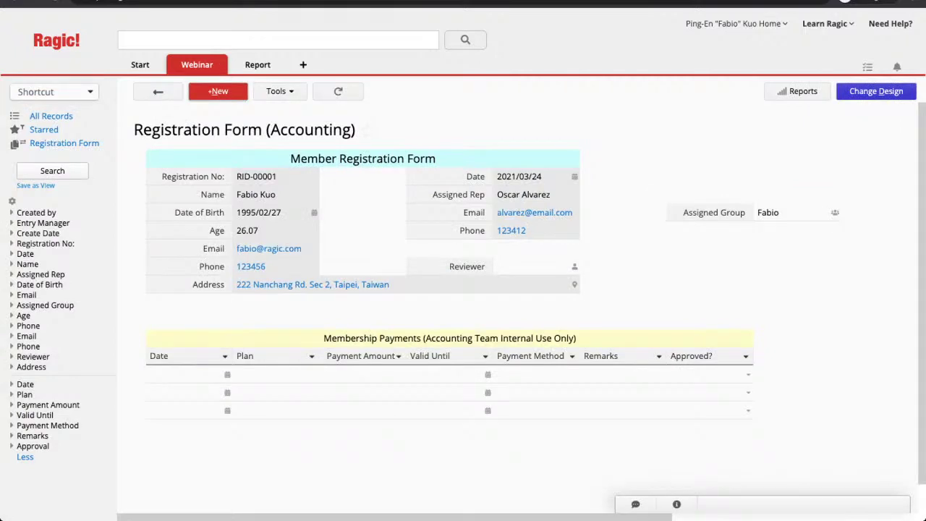
{"action": "mouse_move", "coordinate": [199, 65]}
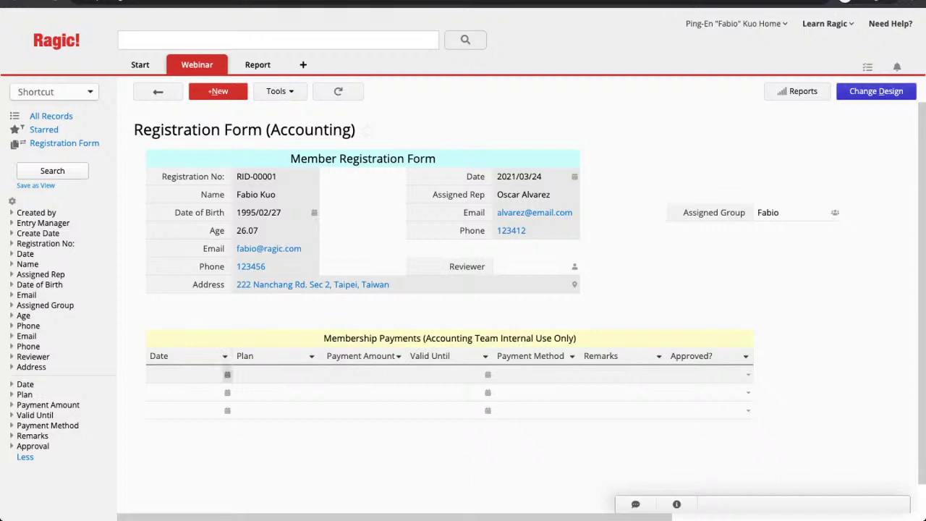
Enter the first payment: 2021/03/09, Plan A, 123456, valid until 2021/03/31, Credit Card
{"action": "left_click", "coordinate": [188, 374]}
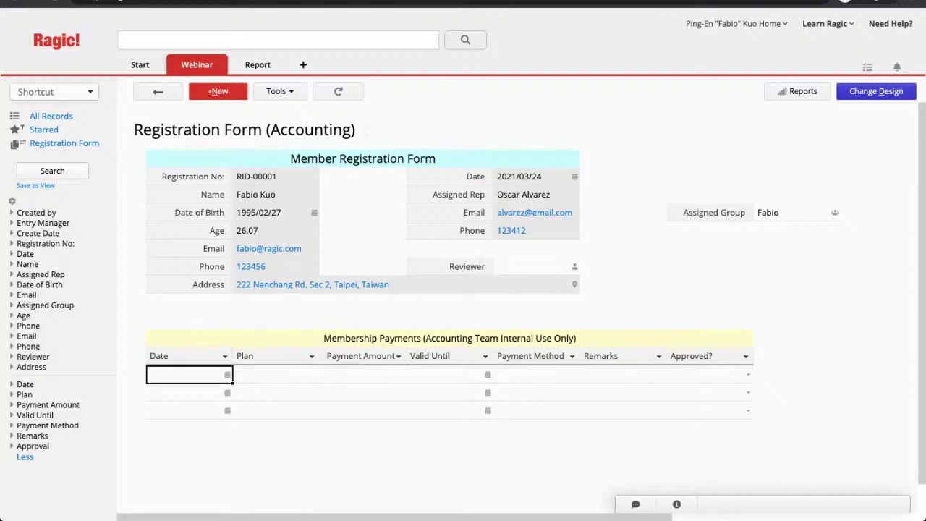
{"action": "left_click", "coordinate": [188, 374]}
{"action": "left_click", "coordinate": [204, 443]}
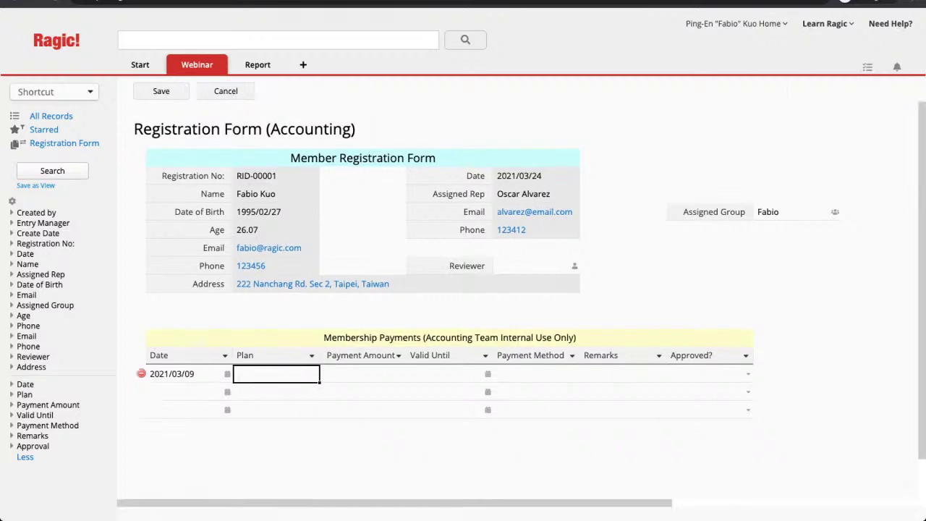
{"action": "type", "text": "Plan A"}
{"action": "left_click", "coordinate": [364, 374]}
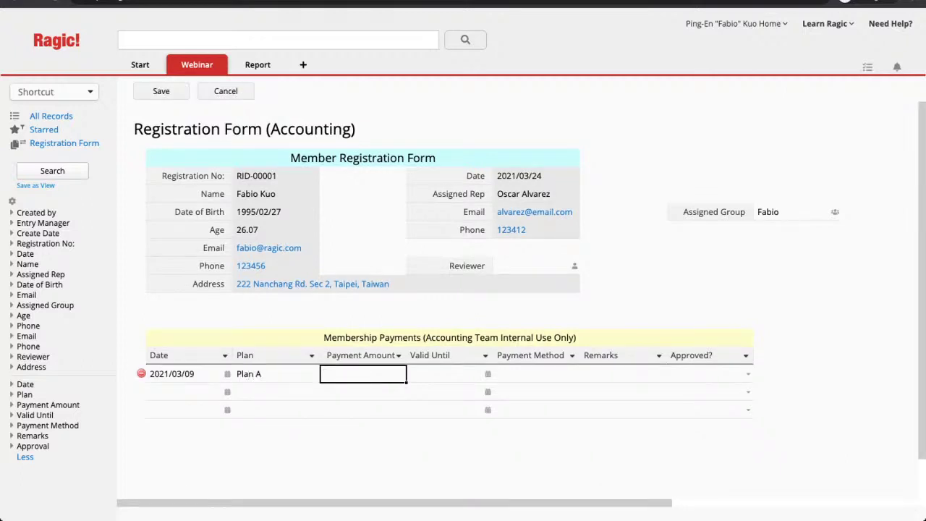
{"action": "type", "text": "123456"}
{"action": "left_click", "coordinate": [449, 374]}
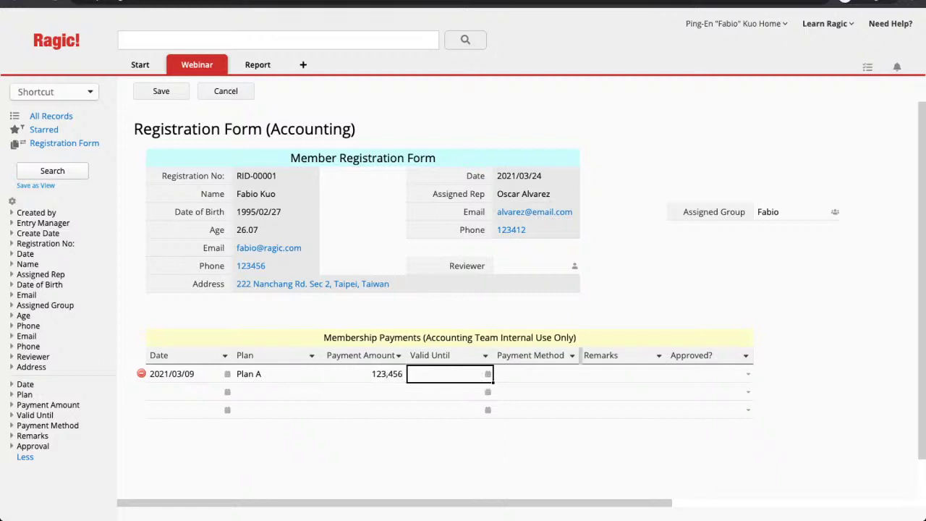
{"action": "left_click", "coordinate": [487, 374]}
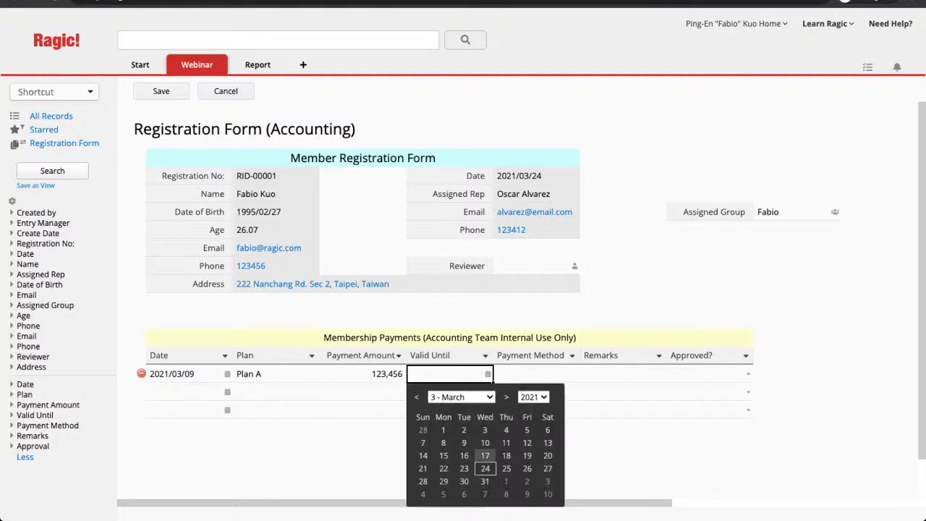
{"action": "left_click", "coordinate": [485, 481]}
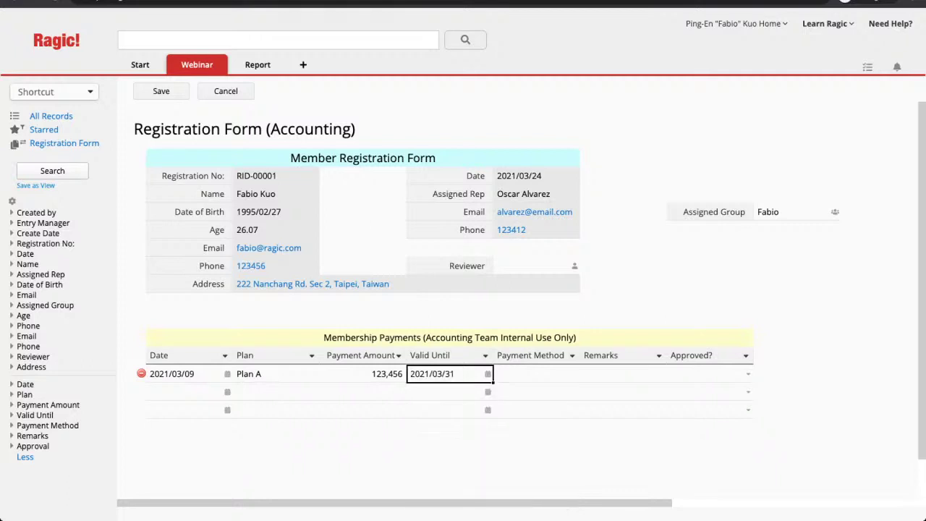
{"action": "left_click", "coordinate": [537, 373]}
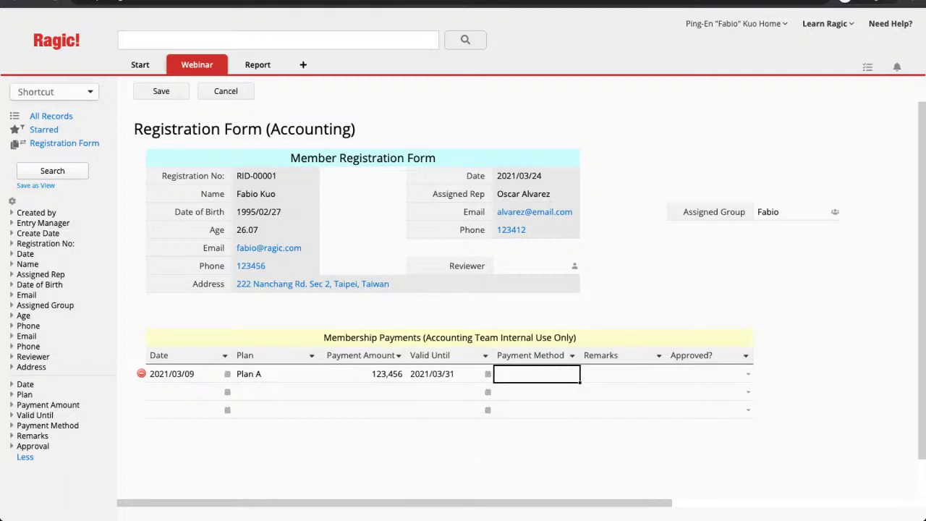
{"action": "type", "text": "Credit Card"}
{"action": "key", "text": "Tab"}
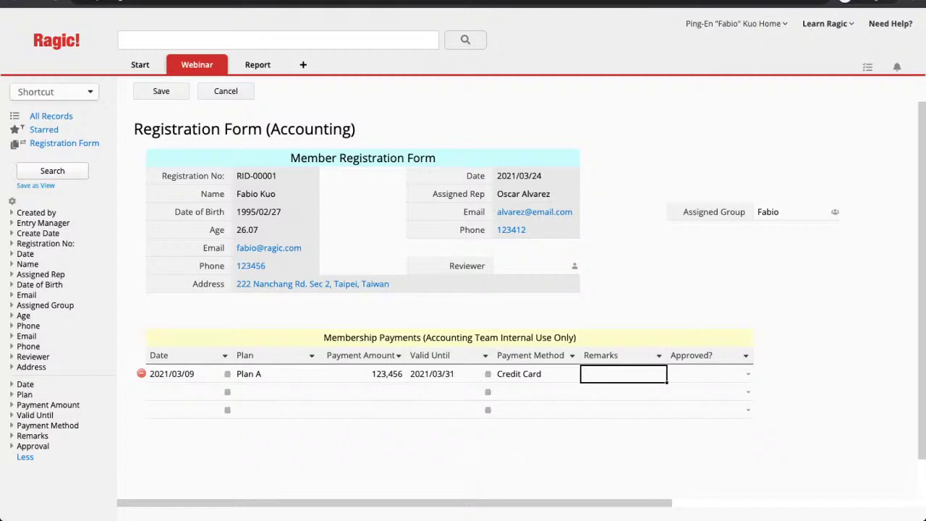
Add the second payment: 2021/03/29, Plan C, 123444, valid until 2021/04/29, Cash, and save
{"action": "left_click", "coordinate": [188, 393]}
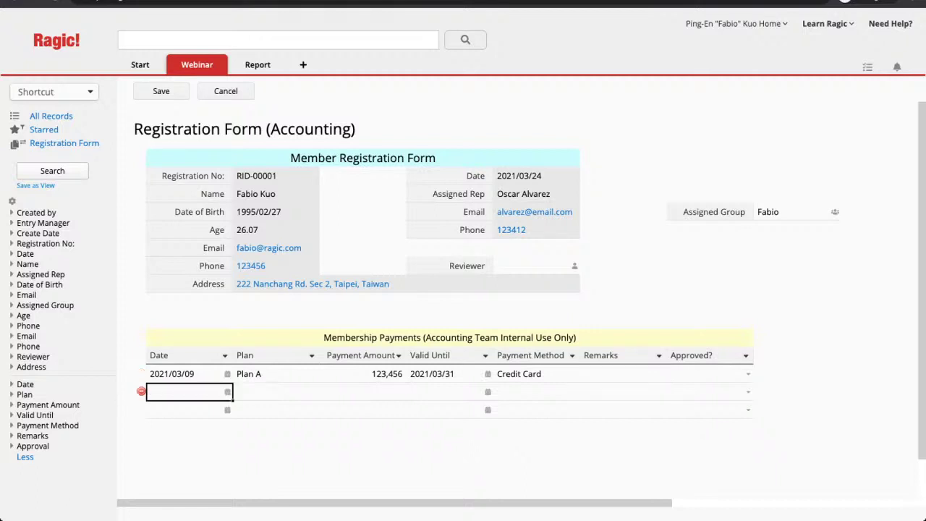
{"action": "left_click", "coordinate": [188, 392]}
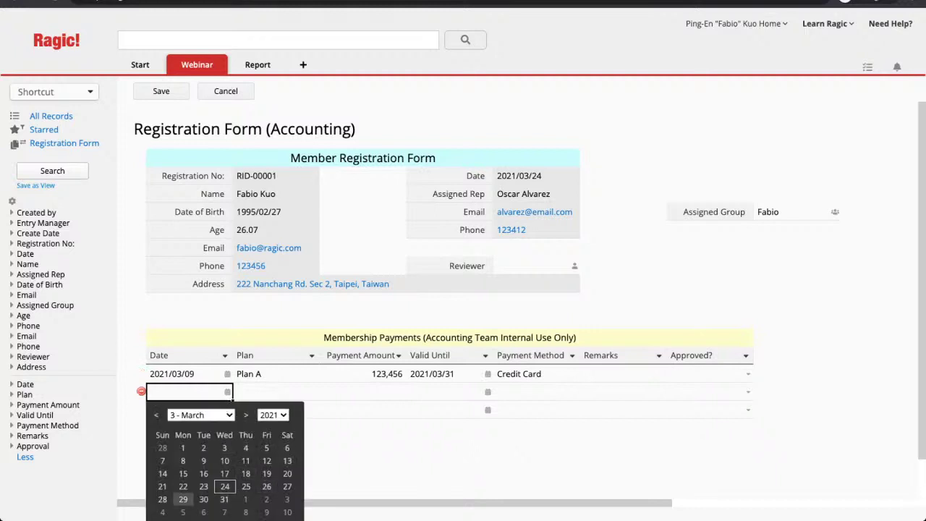
{"action": "left_click", "coordinate": [183, 500]}
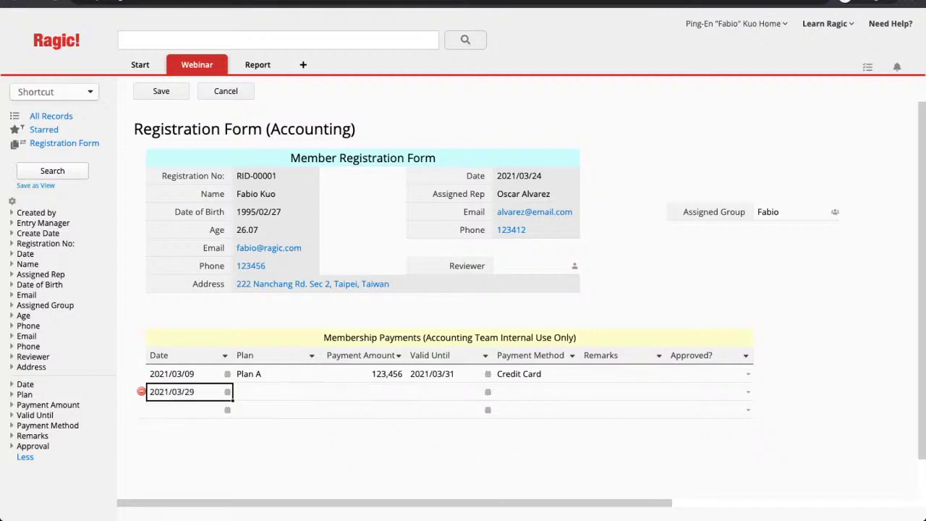
{"action": "left_click", "coordinate": [275, 392]}
{"action": "type", "text": "Plan C"}
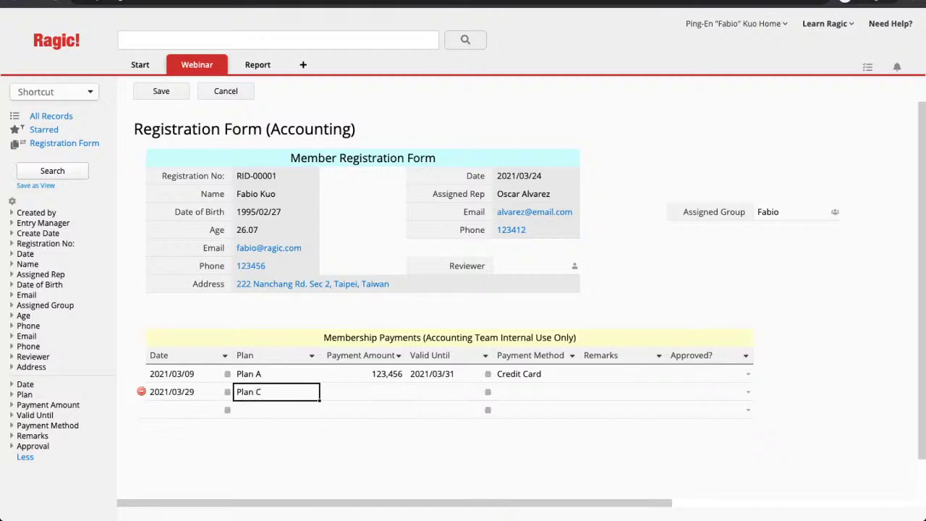
{"action": "left_click", "coordinate": [363, 392]}
{"action": "type", "text": "123444"}
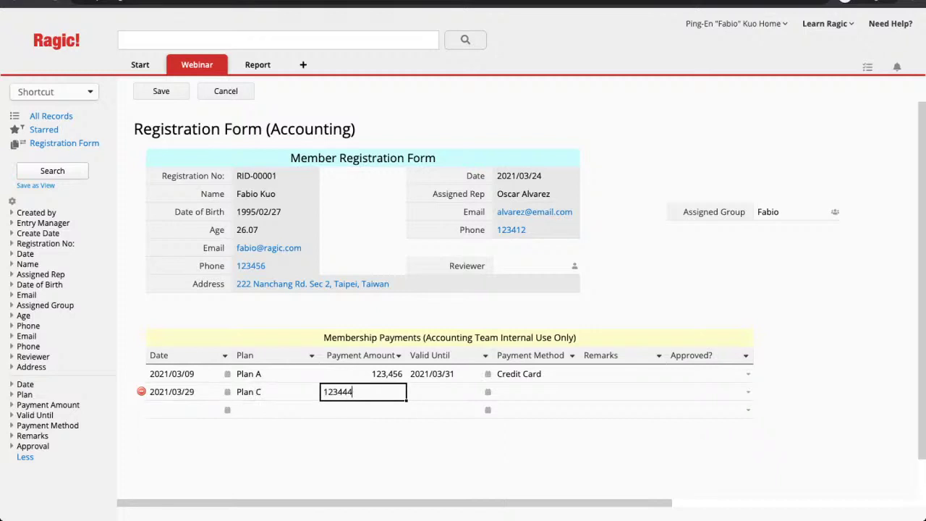
{"action": "key", "text": "Tab"}
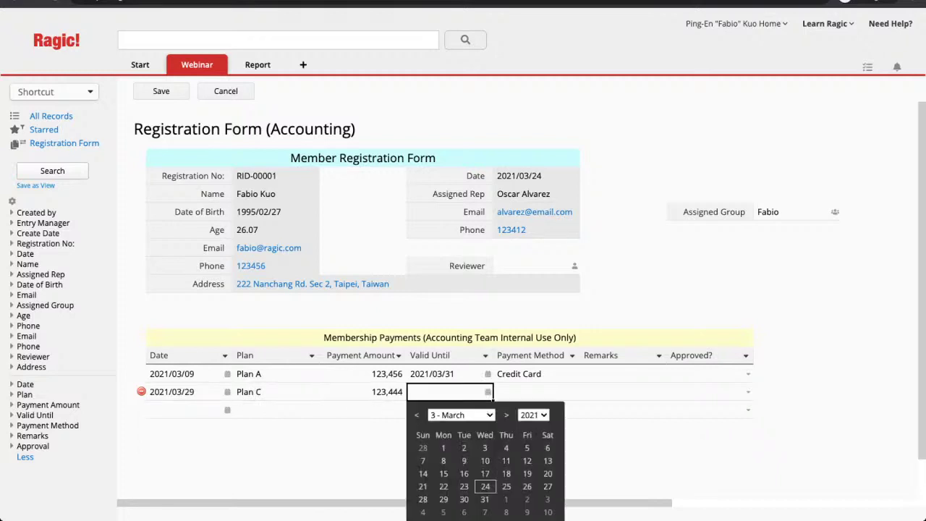
{"action": "left_click", "coordinate": [507, 415]}
{"action": "left_click", "coordinate": [505, 499]}
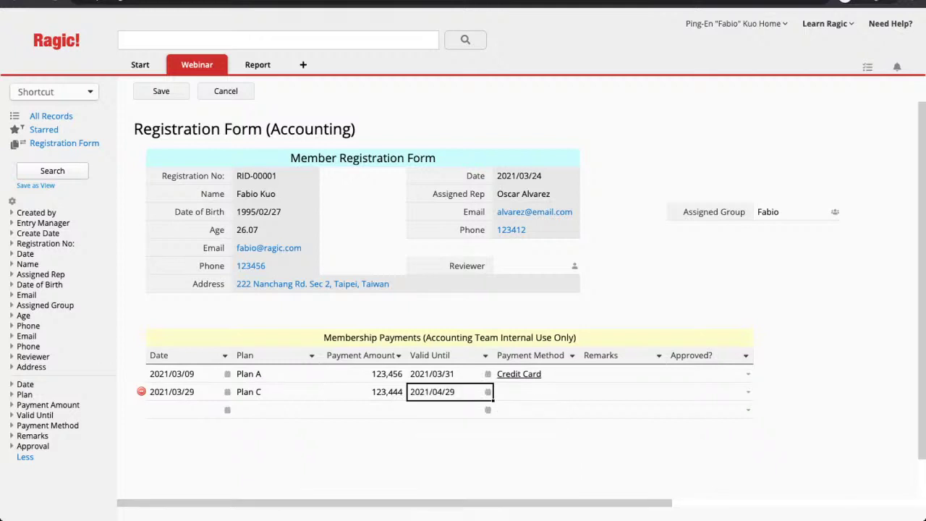
{"action": "key", "text": "Tab"}
{"action": "type", "text": "Cash"}
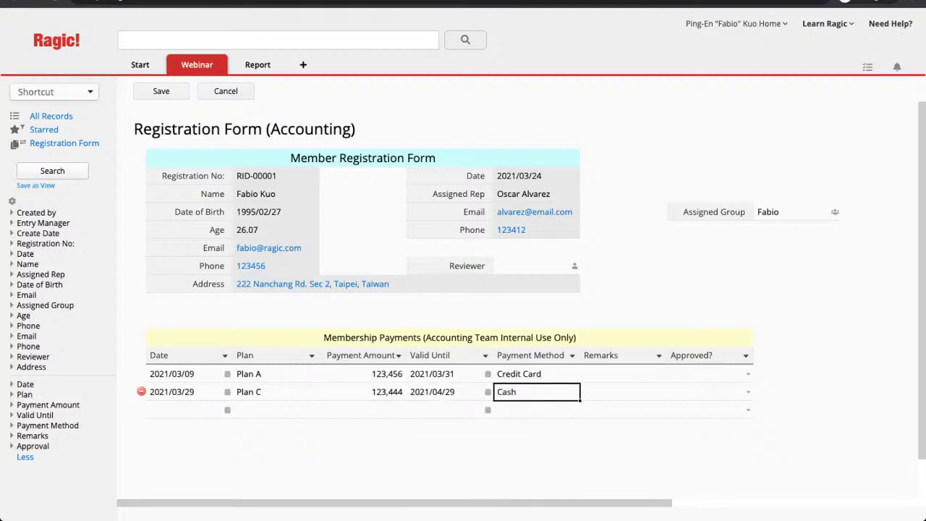
{"action": "left_click", "coordinate": [162, 92]}
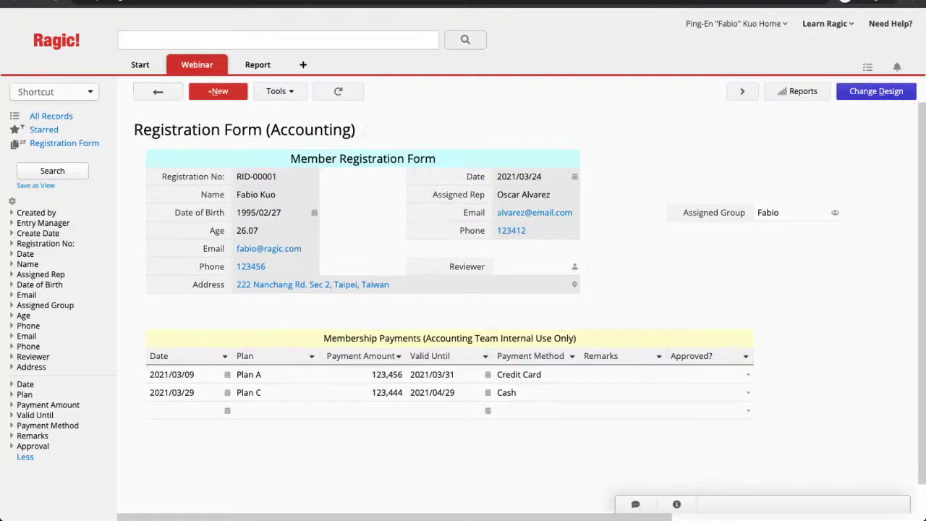
Change Payment Amount to a Money field with $#,###.00 formatting and save the design
{"action": "left_click", "coordinate": [876, 91]}
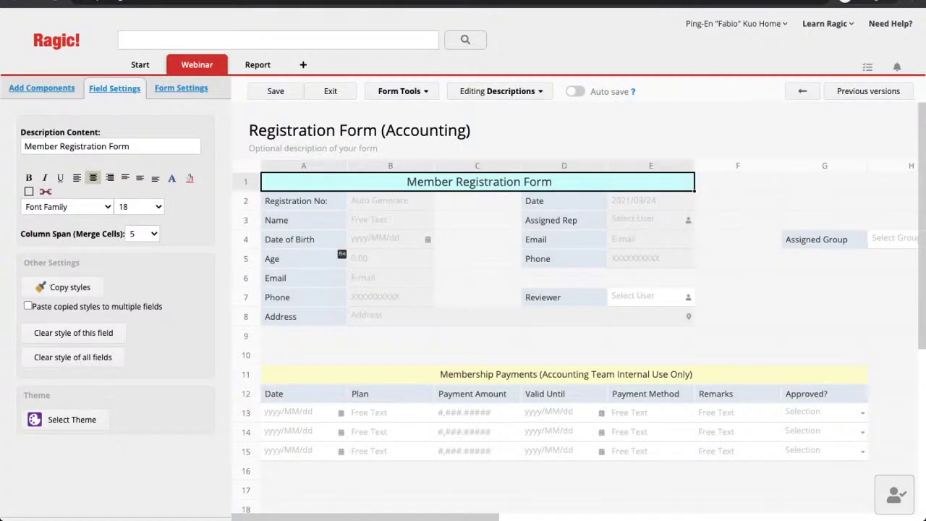
{"action": "left_click", "coordinate": [477, 394]}
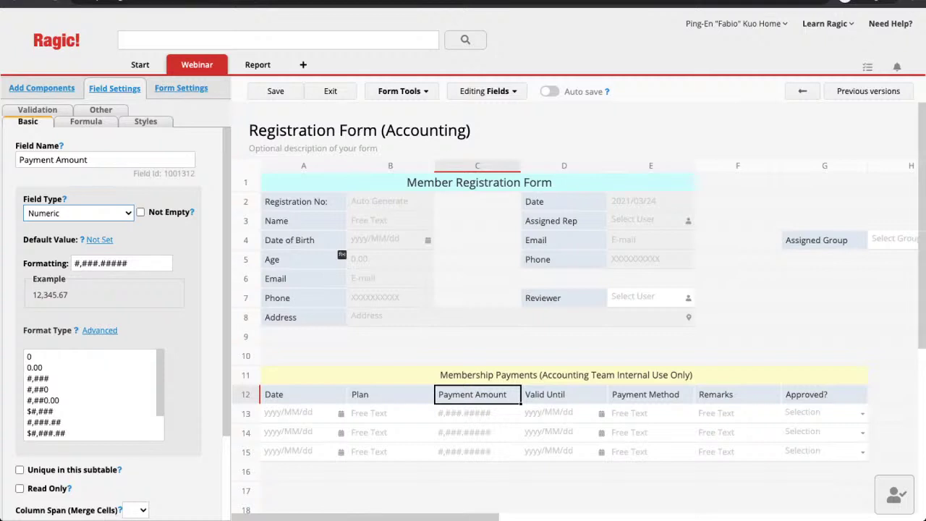
{"action": "key", "text": "Down"}
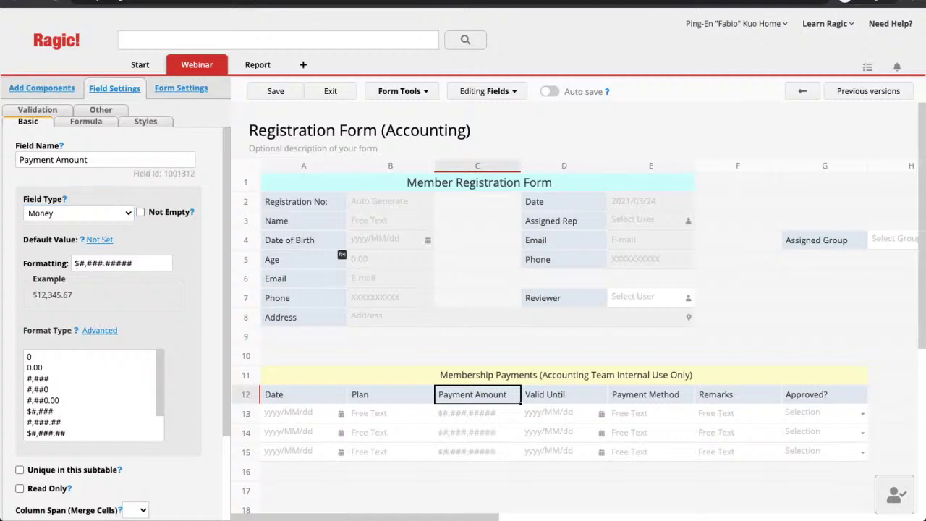
{"action": "left_click", "coordinate": [132, 263]}
{"action": "key", "text": "BackSpace"}
{"action": "key", "text": "BackSpace"}
{"action": "key", "text": "BackSpace"}
{"action": "key", "text": "BackSpace"}
{"action": "key", "text": "BackSpace"}
{"action": "type", "text": "00"}
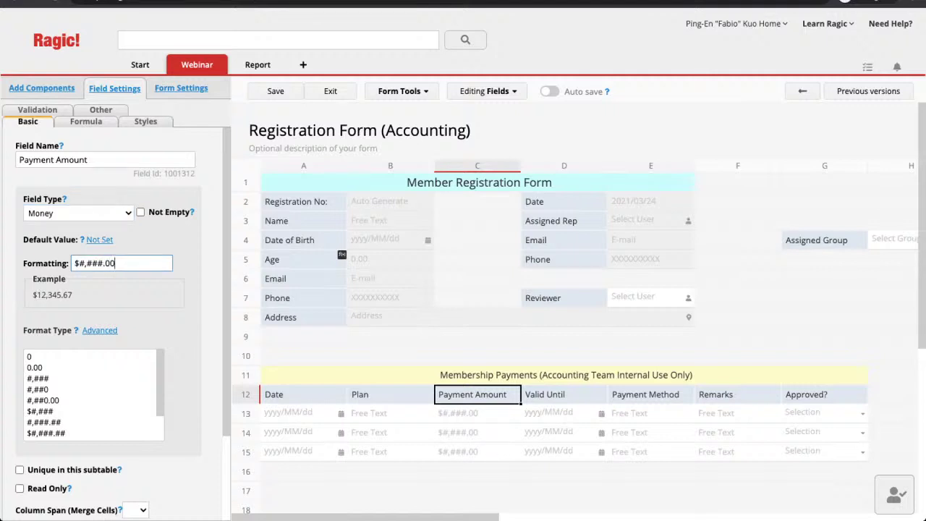
{"action": "left_click", "coordinate": [275, 91]}
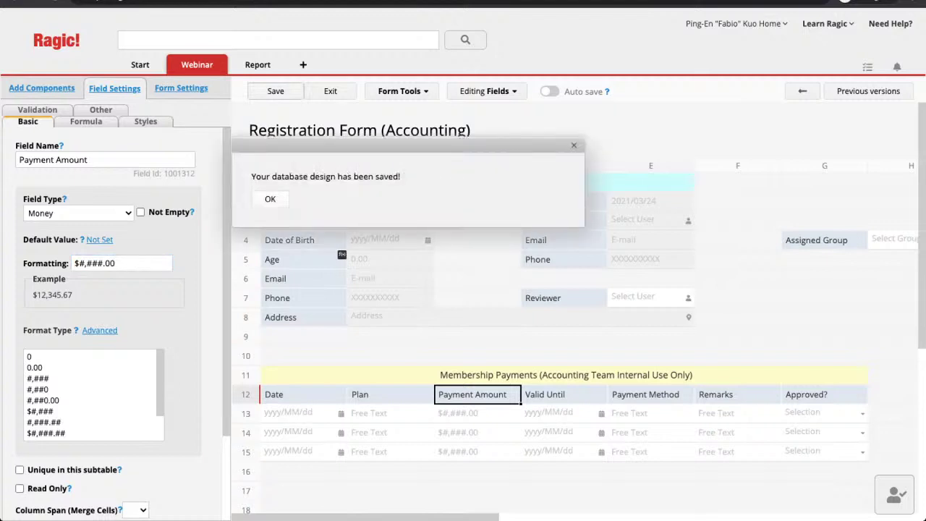
{"action": "left_click", "coordinate": [330, 91]}
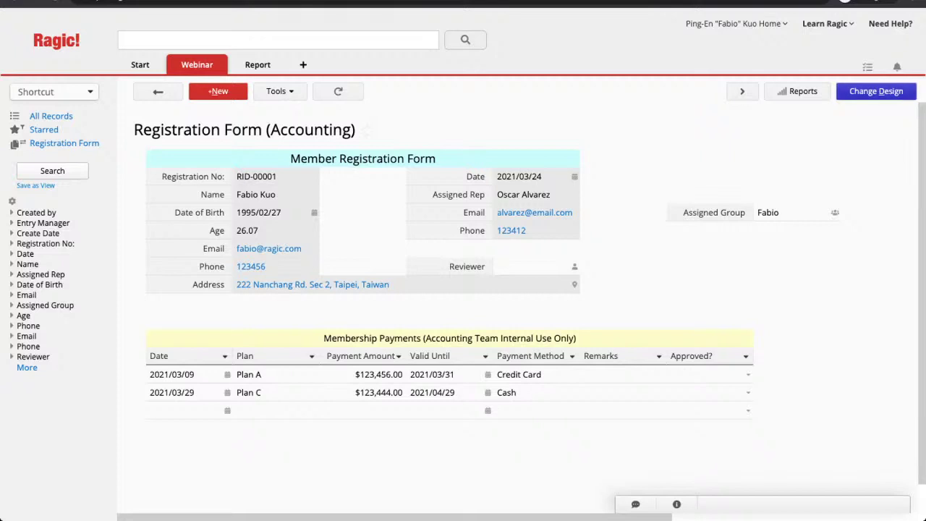
In Access Rights, give the User group No Rights and the Accounting group Admin, then save
{"action": "left_click", "coordinate": [876, 92]}
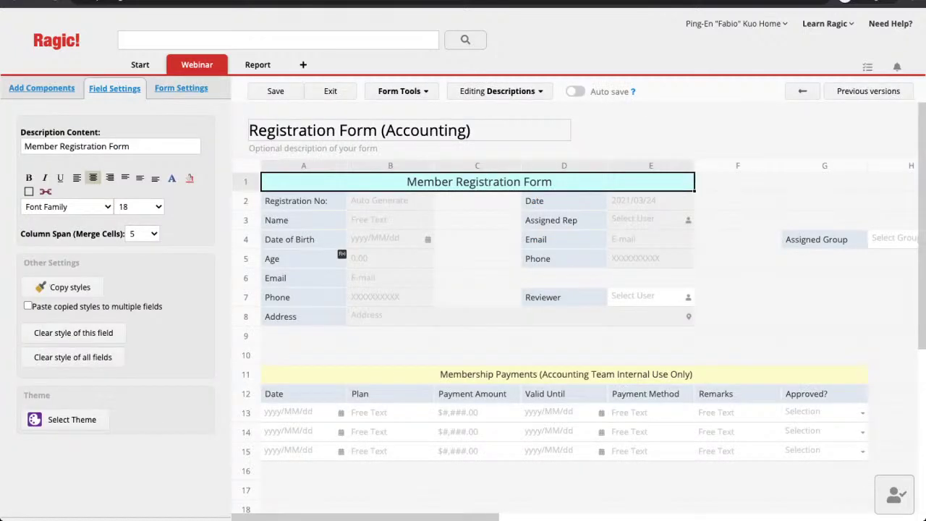
{"action": "left_click", "coordinate": [181, 88]}
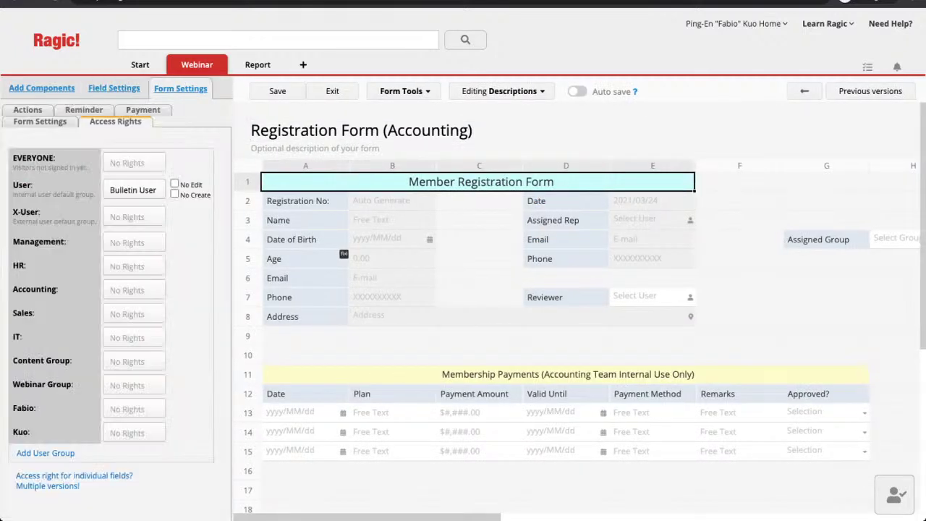
{"action": "left_click", "coordinate": [134, 190]}
{"action": "left_click", "coordinate": [145, 211]}
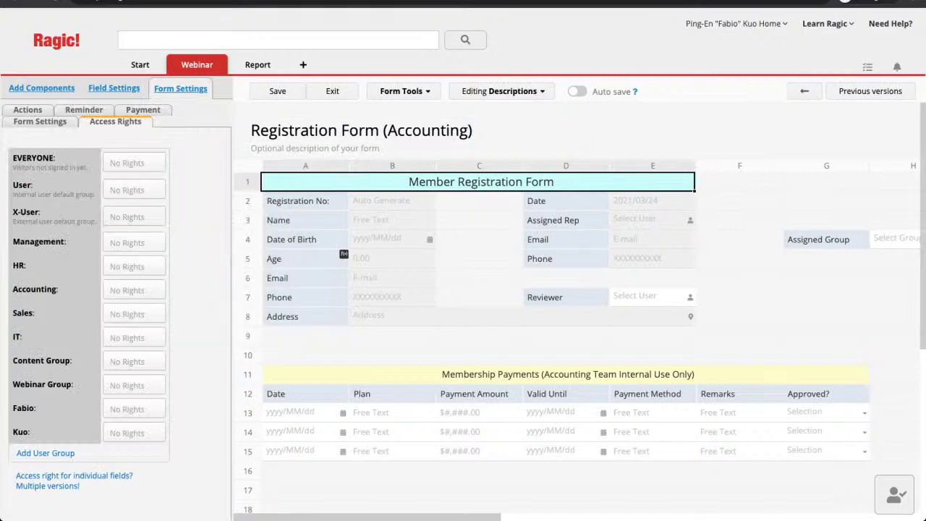
{"action": "left_click", "coordinate": [134, 290]}
{"action": "left_click", "coordinate": [126, 422]}
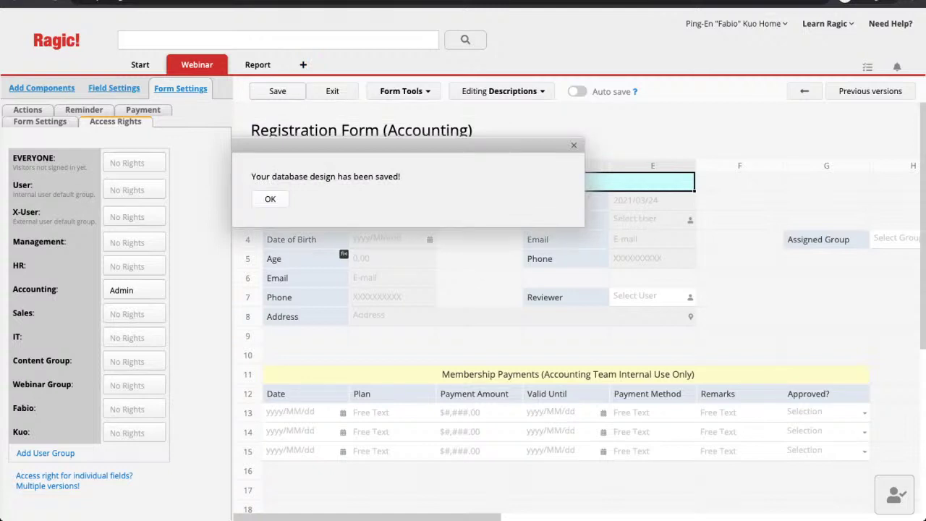
{"action": "key", "text": "Return"}
{"action": "left_click", "coordinate": [332, 91]}
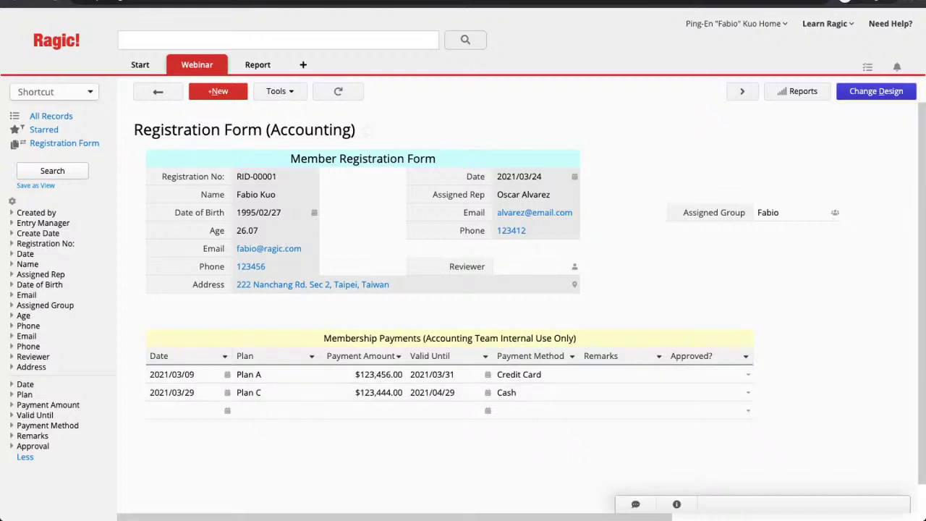
Open the 2021/03/29 Plan C record in the Finance Team payments sheet and enter design mode
{"action": "mouse_move", "coordinate": [197, 65]}
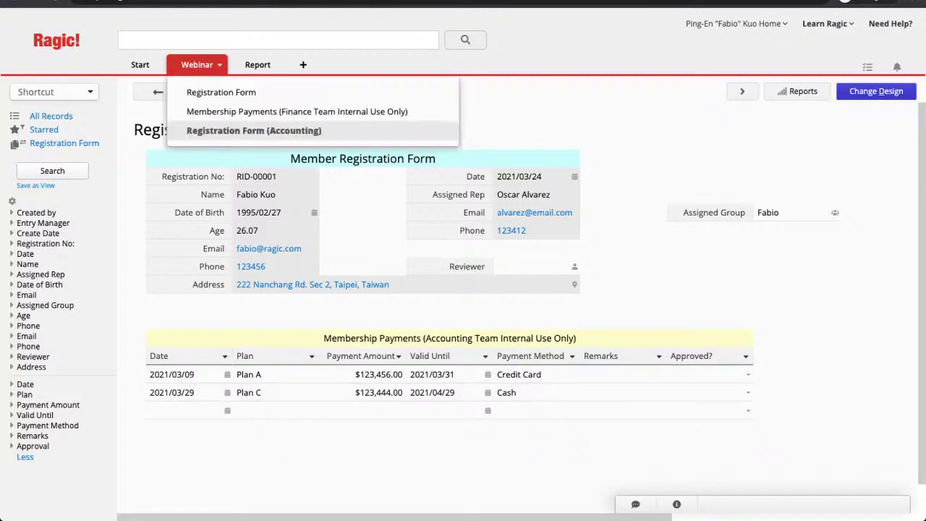
{"action": "left_click", "coordinate": [297, 111]}
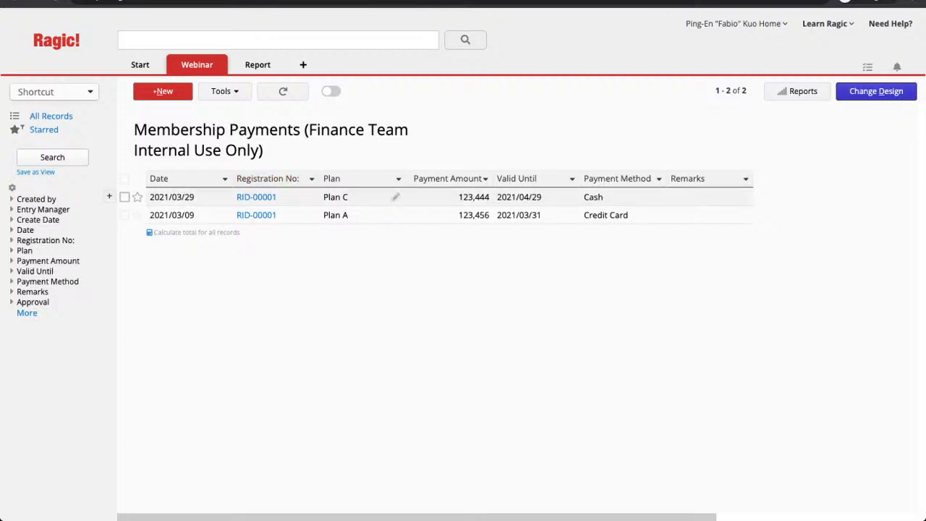
{"action": "left_click", "coordinate": [355, 197]}
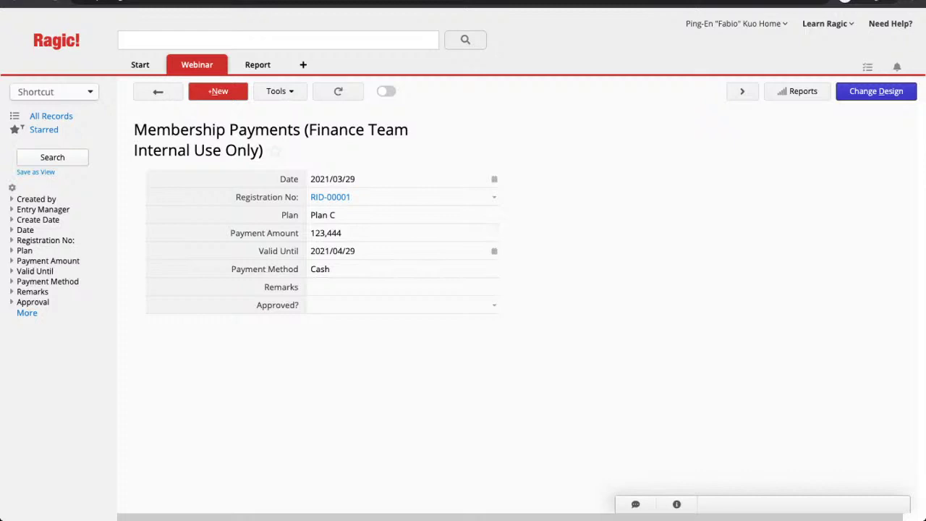
{"action": "left_click", "coordinate": [876, 91]}
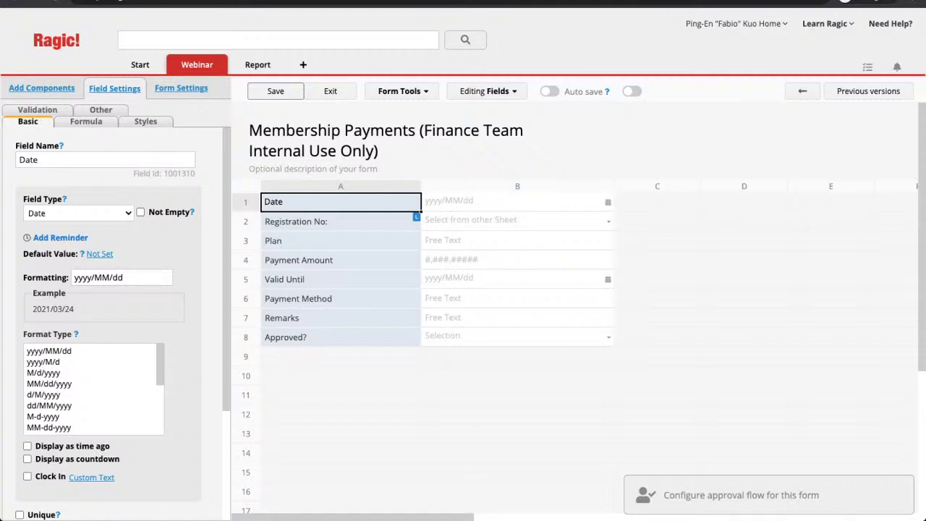
Start an approval flow with a 'Payment Check' step approved by a specific user
{"action": "left_click", "coordinate": [742, 495]}
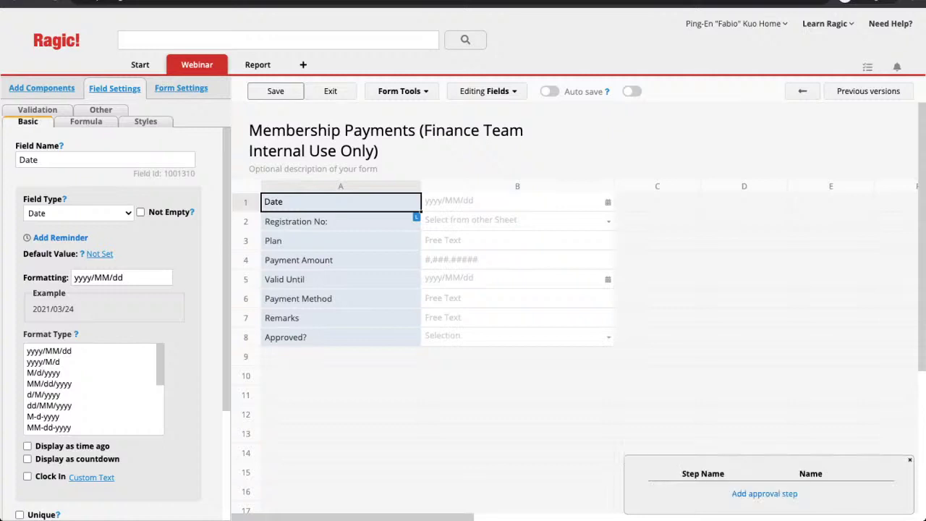
{"action": "left_click", "coordinate": [764, 493]}
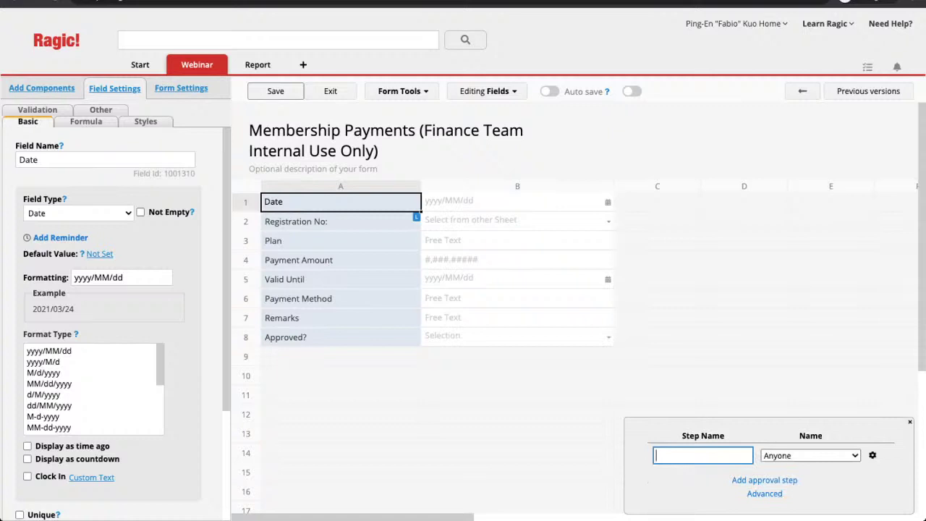
{"action": "type", "text": "Payment Check"}
{"action": "key", "text": "Tab"}
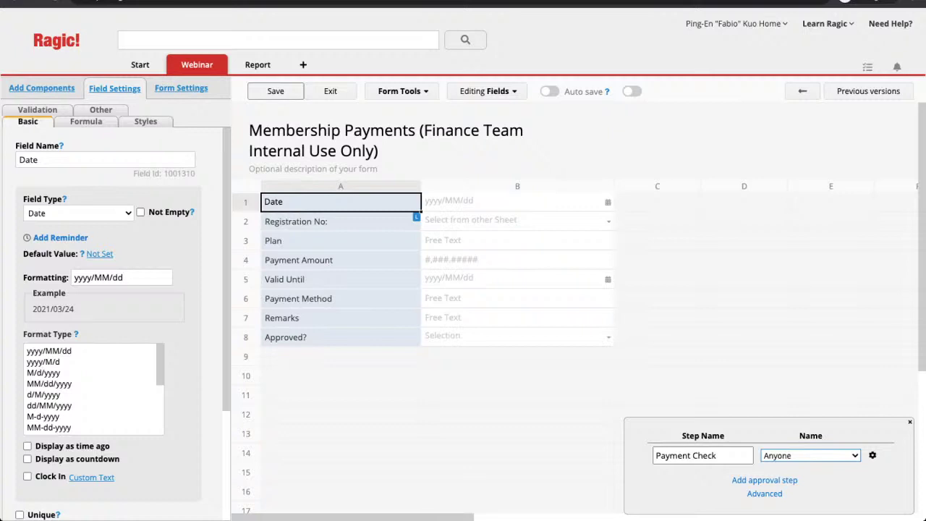
{"action": "key", "text": "Down"}
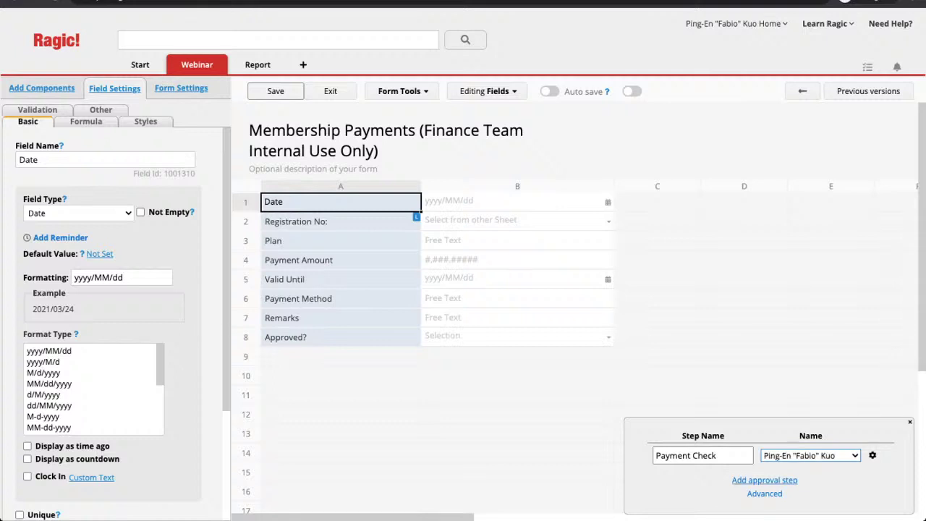
Add a second 'Plan Check' step with the same user as approver
{"action": "left_click", "coordinate": [765, 480]}
{"action": "type", "text": "Plan Check"}
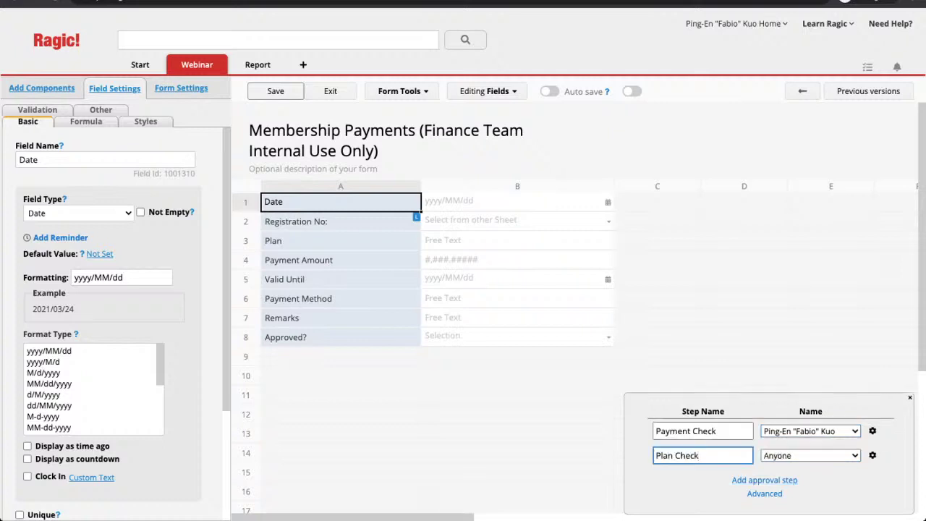
{"action": "key", "text": "Tab"}
{"action": "key", "text": "Down"}
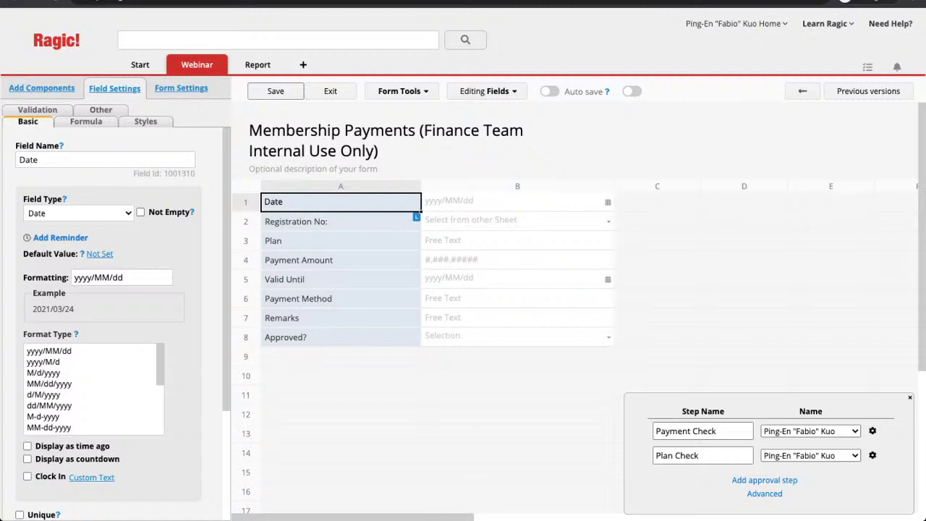
{"action": "left_click", "coordinate": [872, 431]}
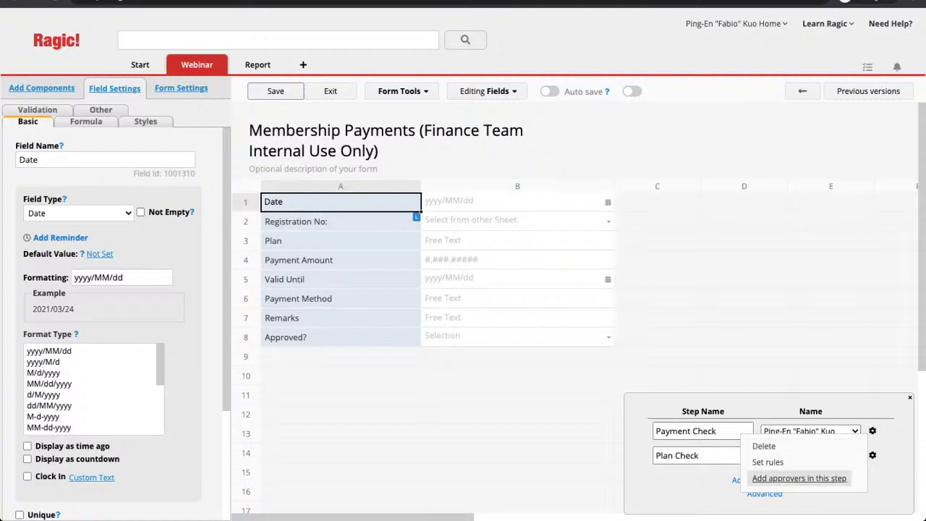
Add a rule making the Payment Check step apply only when Plan is 'Plan A'
{"action": "left_click", "coordinate": [768, 462]}
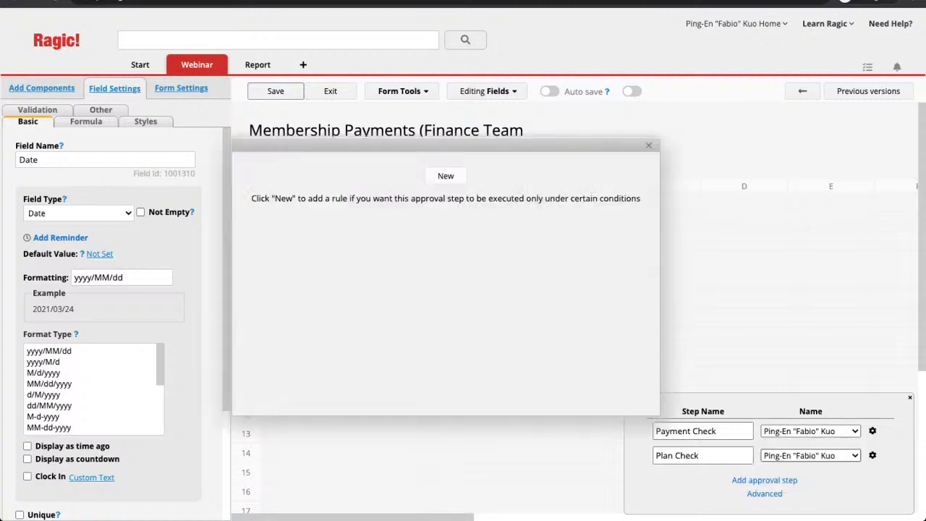
{"action": "left_click", "coordinate": [446, 176]}
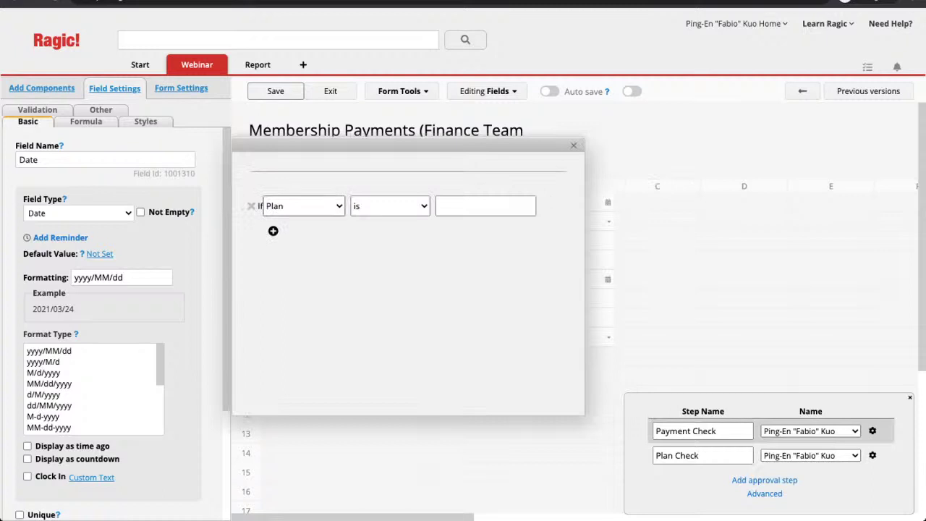
{"action": "left_click_drag", "start_coordinate": [427, 145], "coordinate": [419, 156]}
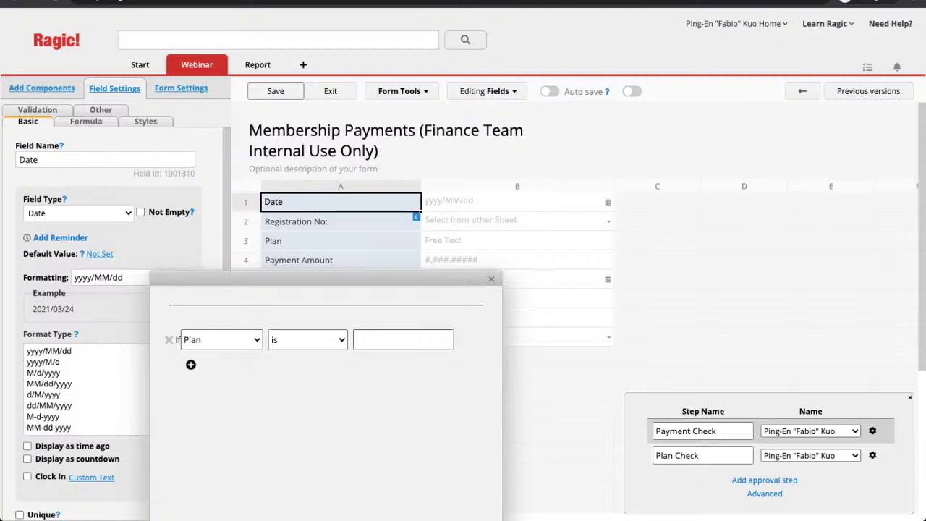
{"action": "left_click", "coordinate": [404, 339]}
{"action": "type", "text": "Plan A"}
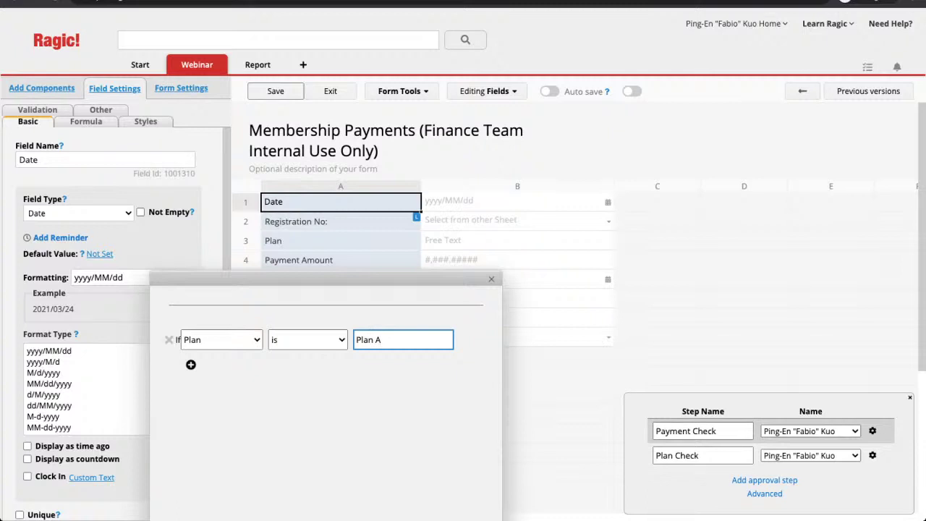
{"action": "left_click", "coordinate": [191, 365]}
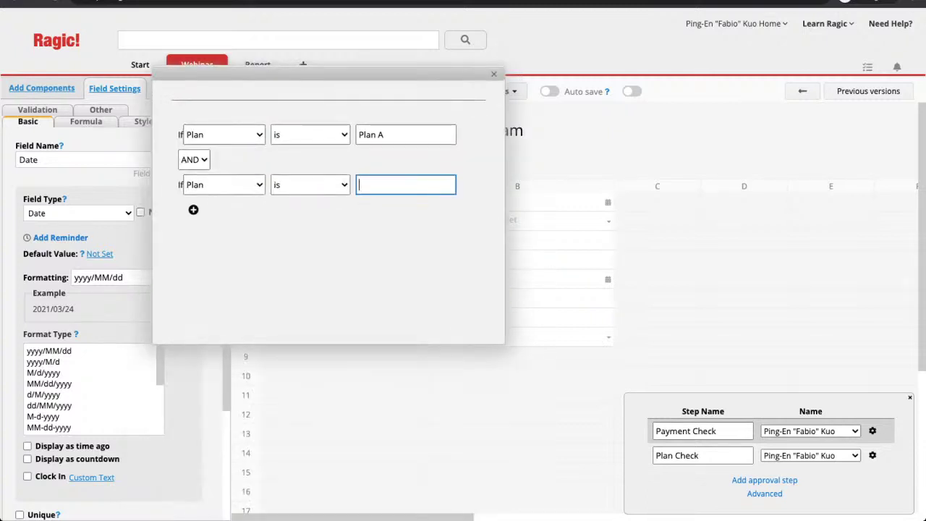
{"action": "left_click", "coordinate": [494, 74]}
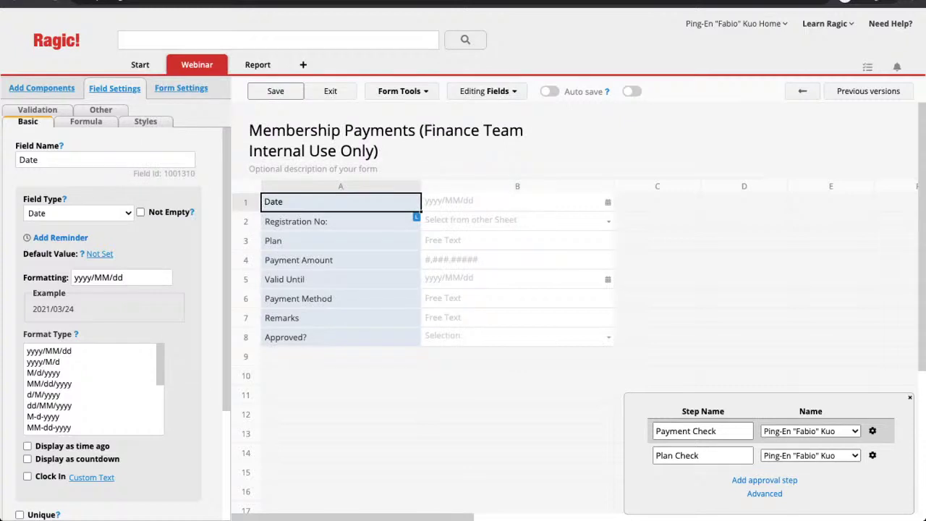
{"action": "left_click", "coordinate": [873, 432]}
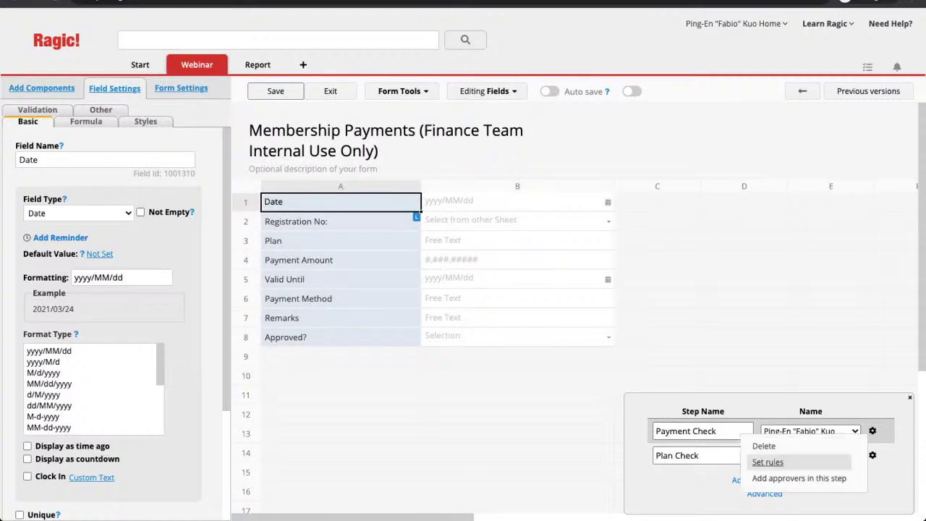
Add another approver slot to Payment Check and set it to a specific user
{"action": "left_click", "coordinate": [799, 478]}
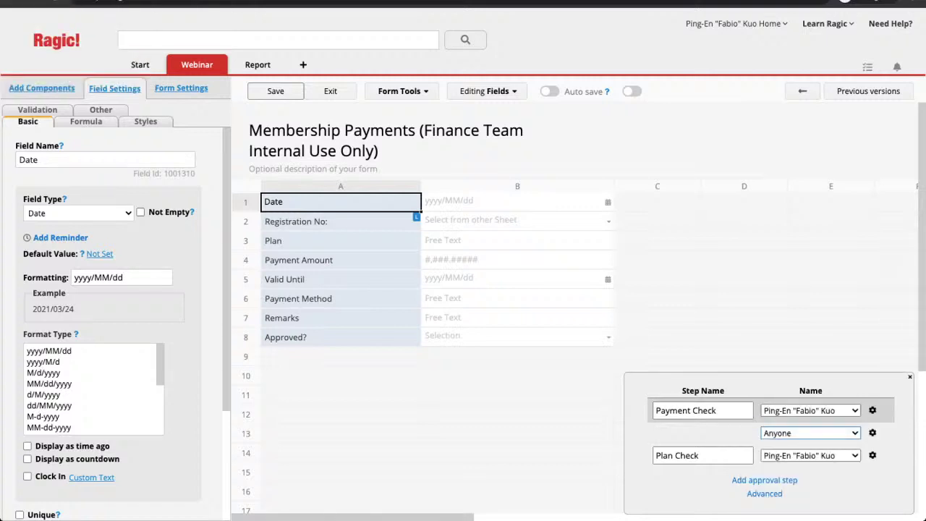
{"action": "left_click", "coordinate": [811, 432]}
{"action": "left_click_drag", "start_coordinate": [722, 411], "coordinate": [652, 410]}
Set the Payment Check step's approval threshold to 1
{"action": "left_click", "coordinate": [873, 410]}
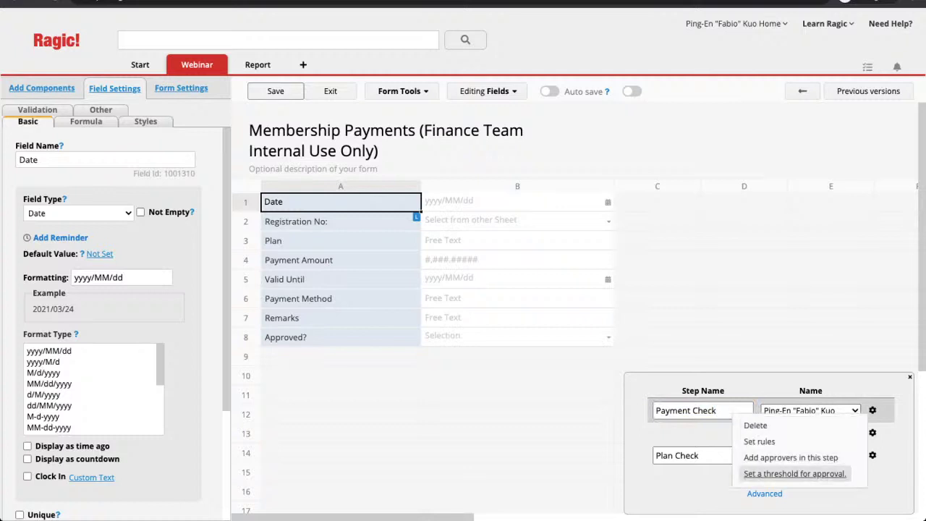
{"action": "left_click", "coordinate": [795, 474]}
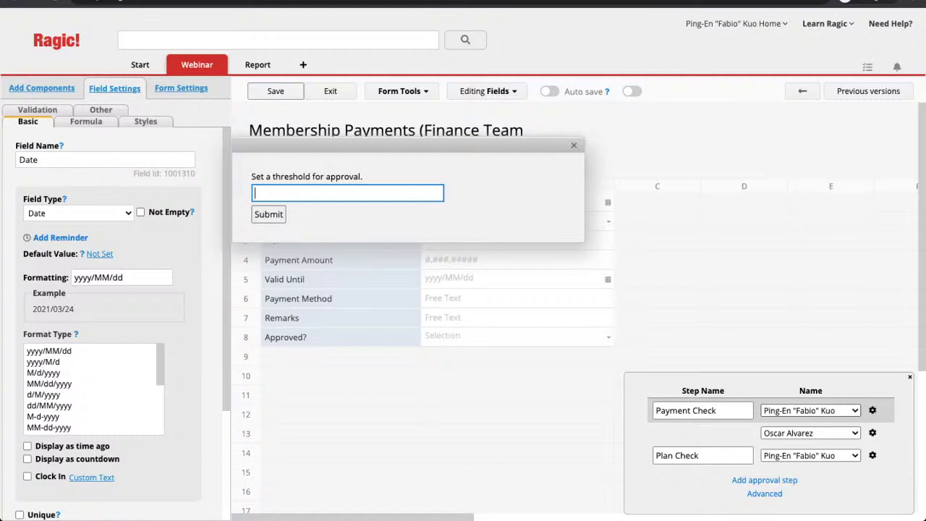
{"action": "type", "text": "1"}
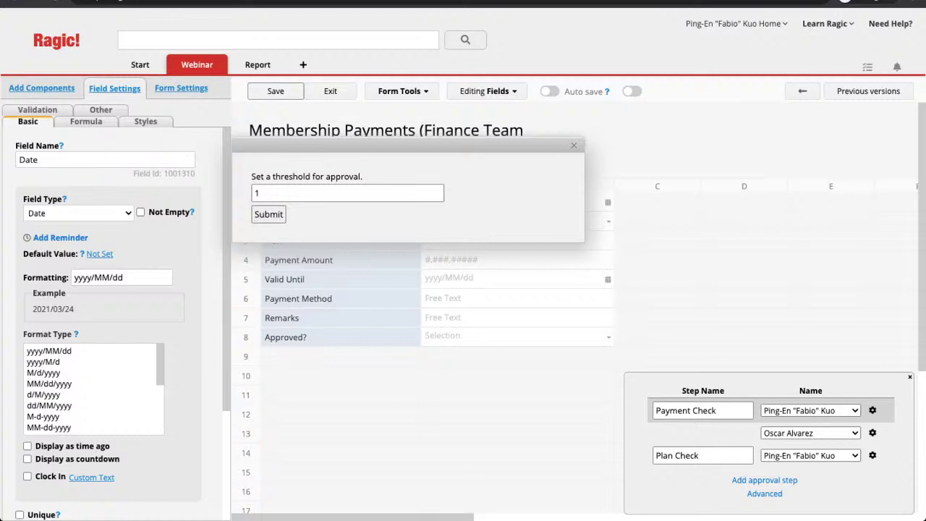
{"action": "key", "text": "Return"}
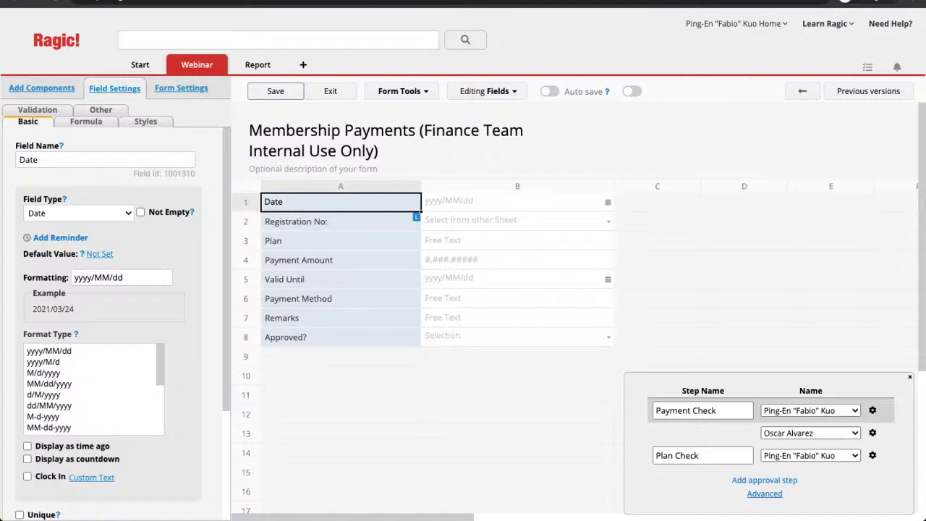
Show the Advanced approval options and check the Strict identity verification help
{"action": "left_click", "coordinate": [764, 493]}
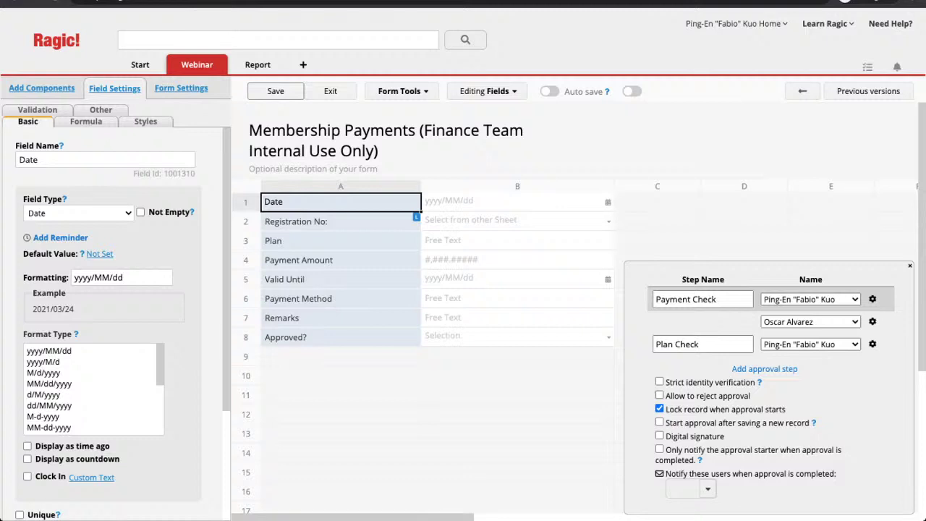
{"action": "mouse_move", "coordinate": [759, 382]}
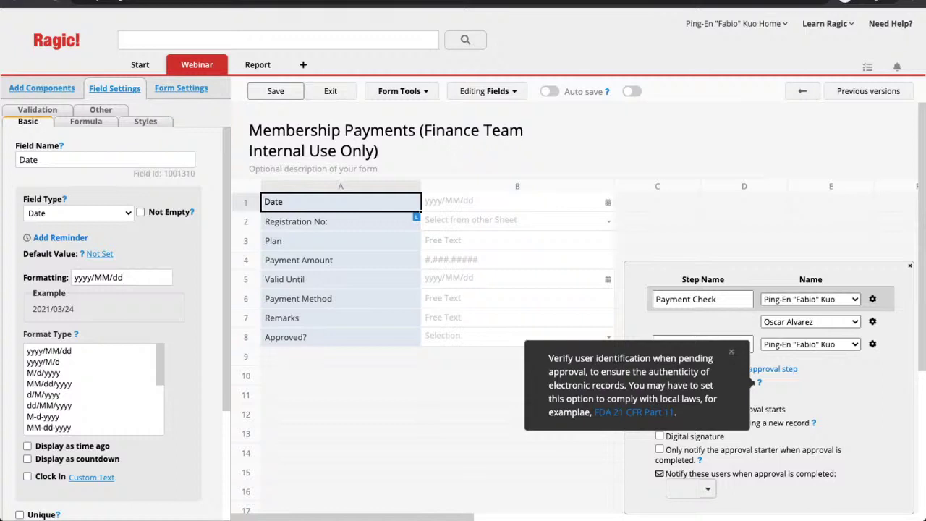
{"action": "left_click", "coordinate": [731, 352]}
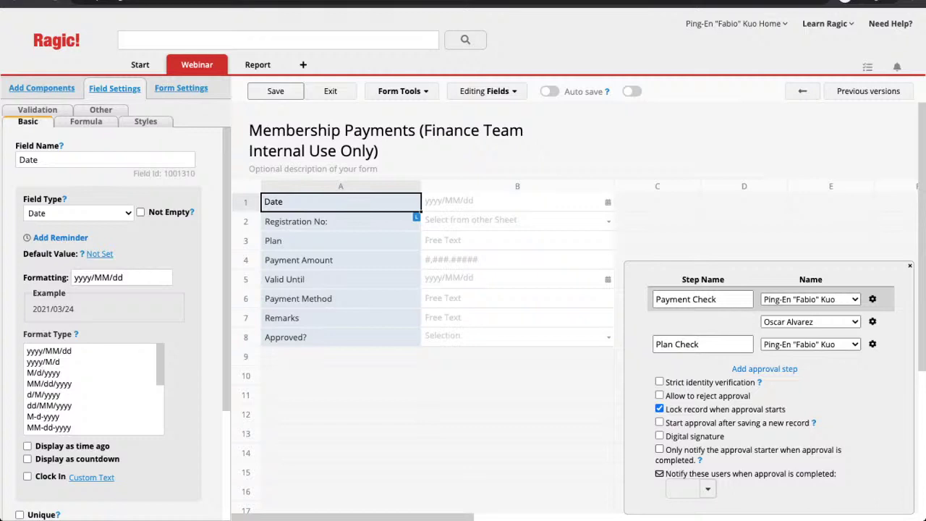
Review the Notify these users list, then delete Payment Check's second approver
{"action": "left_click_drag", "start_coordinate": [672, 474], "coordinate": [728, 474]}
{"action": "left_click", "coordinate": [728, 474]}
{"action": "left_click", "coordinate": [691, 489]}
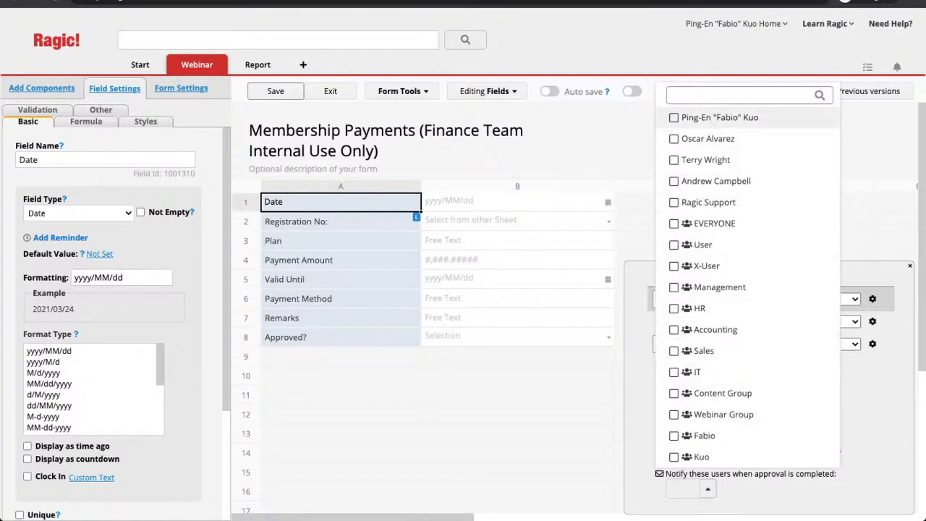
{"action": "left_click", "coordinate": [708, 489]}
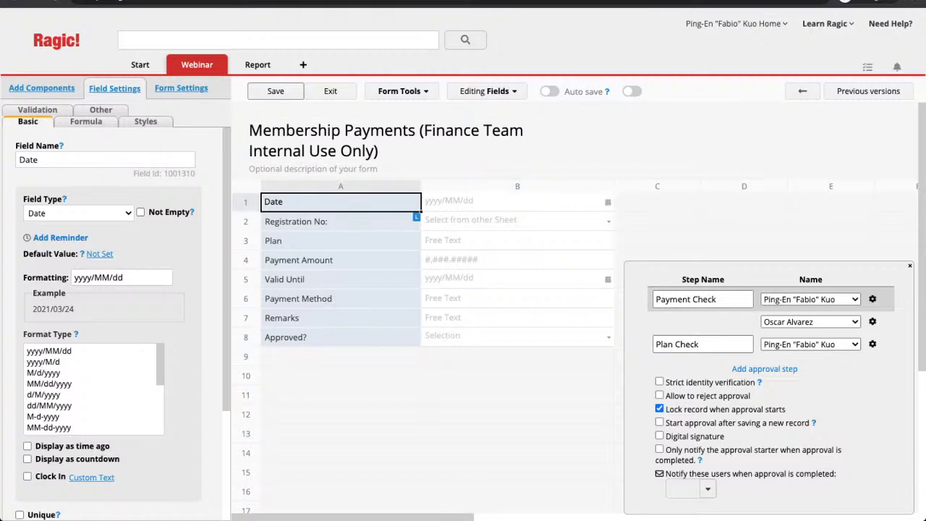
{"action": "left_click", "coordinate": [873, 322]}
{"action": "left_click", "coordinate": [763, 338]}
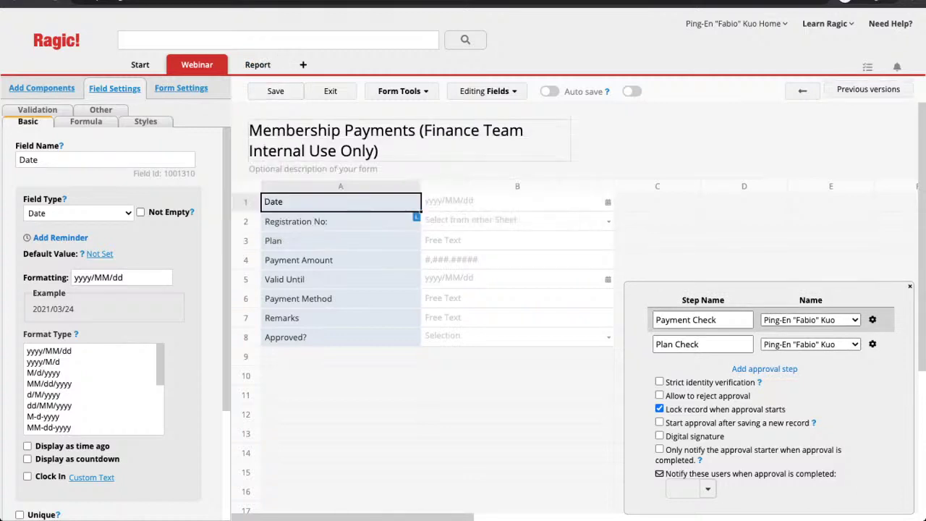
Exit design, start approval on the Plan C payment and approve it without a reason
{"action": "left_click", "coordinate": [331, 92]}
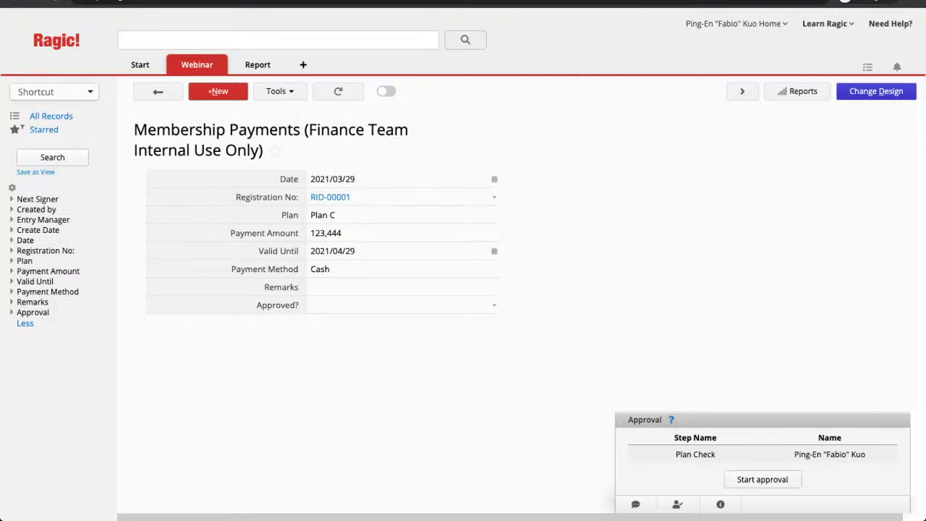
{"action": "left_click", "coordinate": [762, 479]}
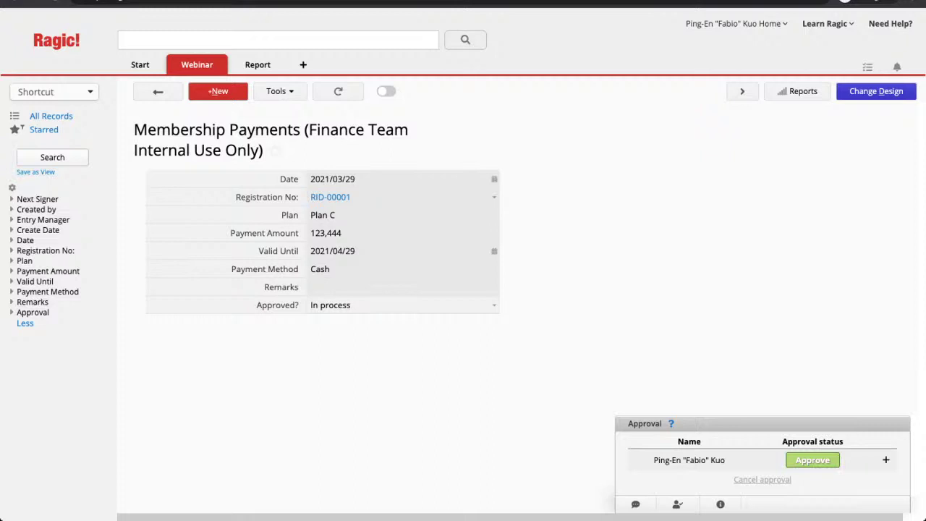
{"action": "left_click", "coordinate": [323, 305]}
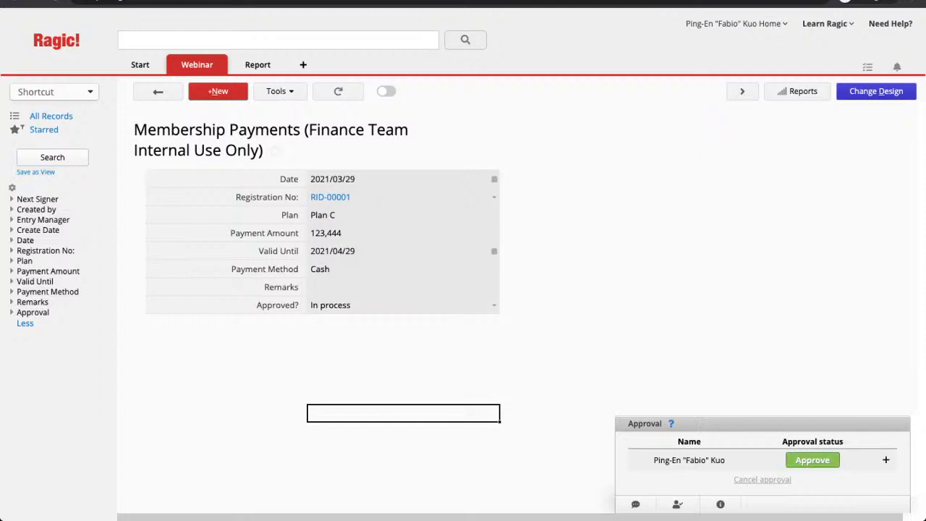
{"action": "left_click", "coordinate": [813, 460]}
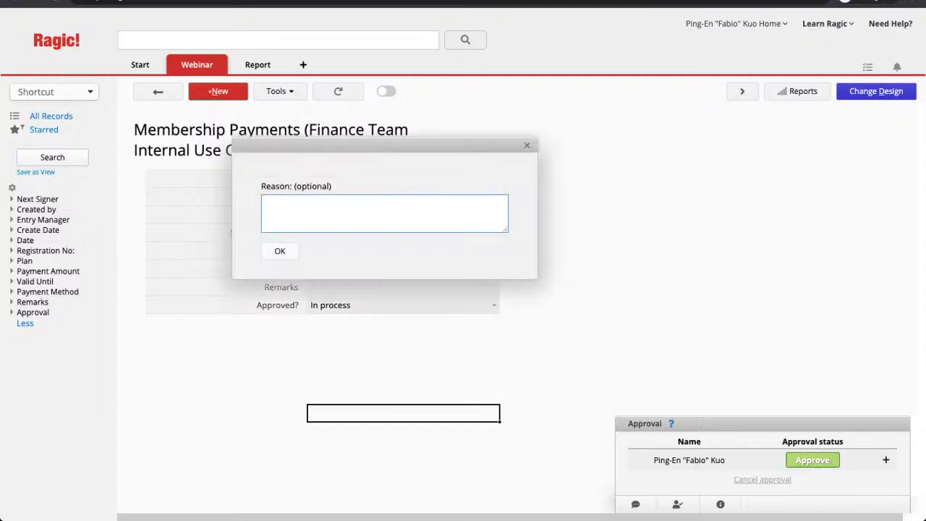
{"action": "left_click", "coordinate": [280, 251]}
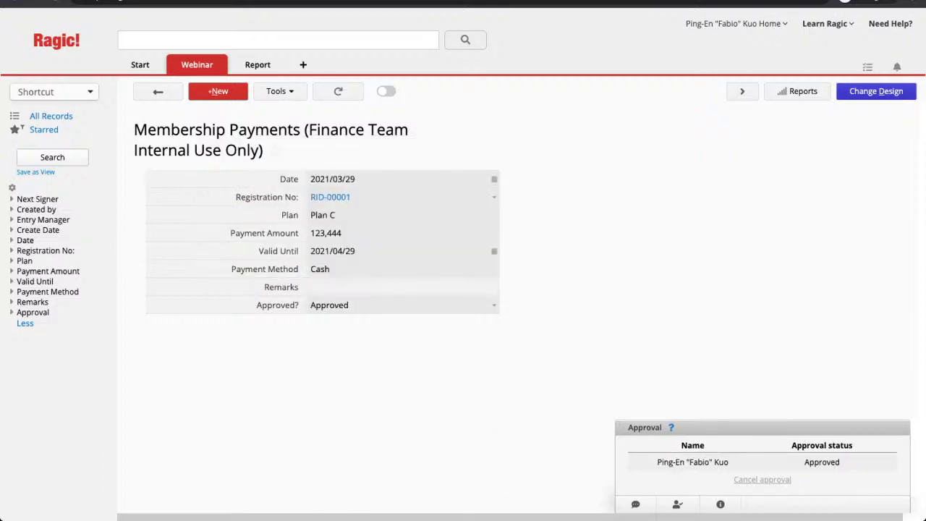
{"action": "mouse_move", "coordinate": [197, 64]}
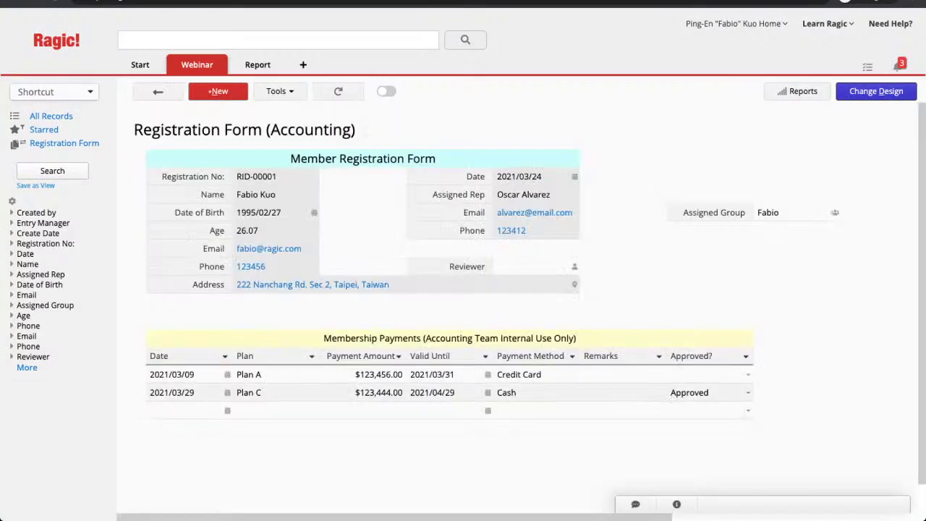
{"action": "key", "text": "ctrl+Tab"}
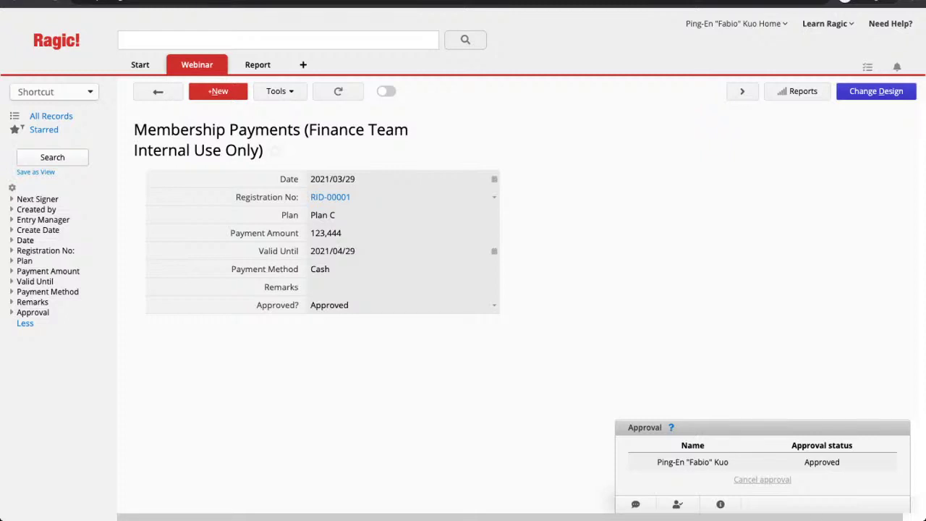
In Change Design, inspect the Plan, Payment Amount and Approved? field settings, then select empty cell A9
{"action": "left_click", "coordinate": [876, 91]}
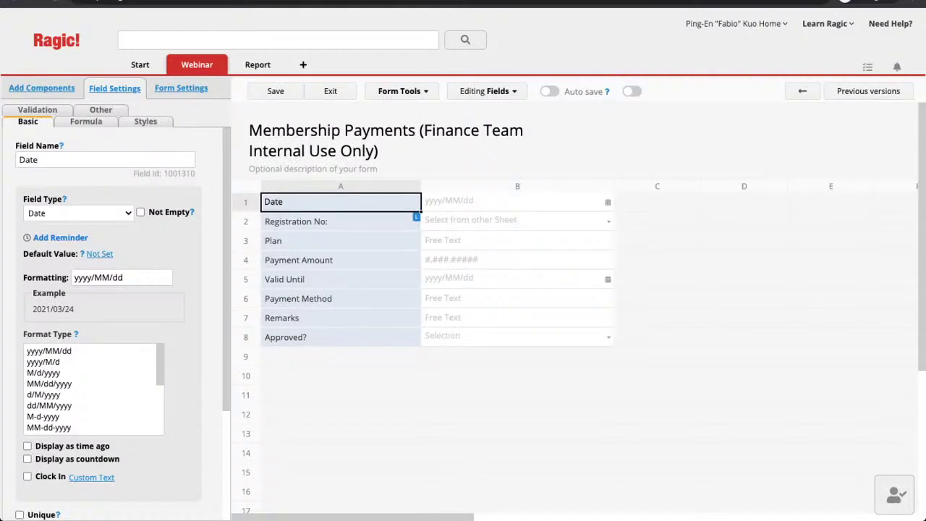
{"action": "left_click", "coordinate": [341, 241]}
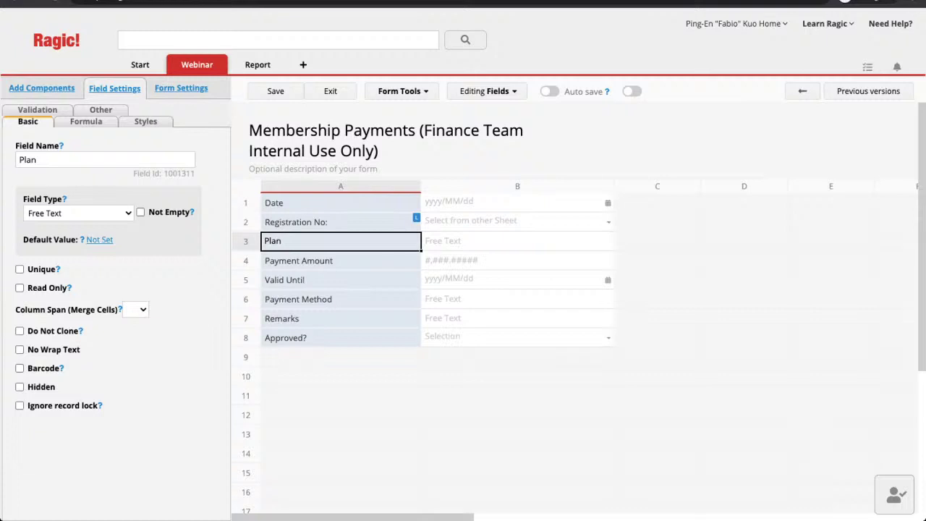
{"action": "double_click", "coordinate": [180, 173]}
{"action": "left_click", "coordinate": [340, 260]}
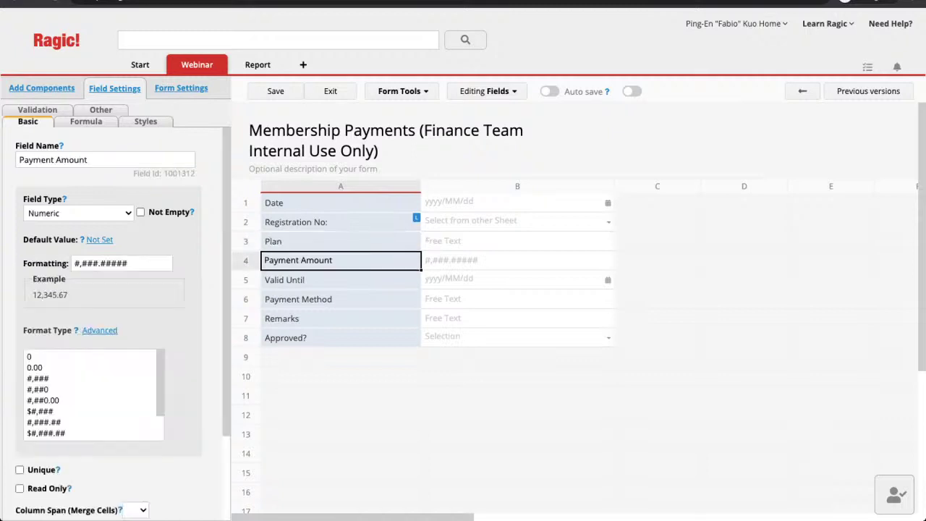
{"action": "left_click", "coordinate": [340, 337]}
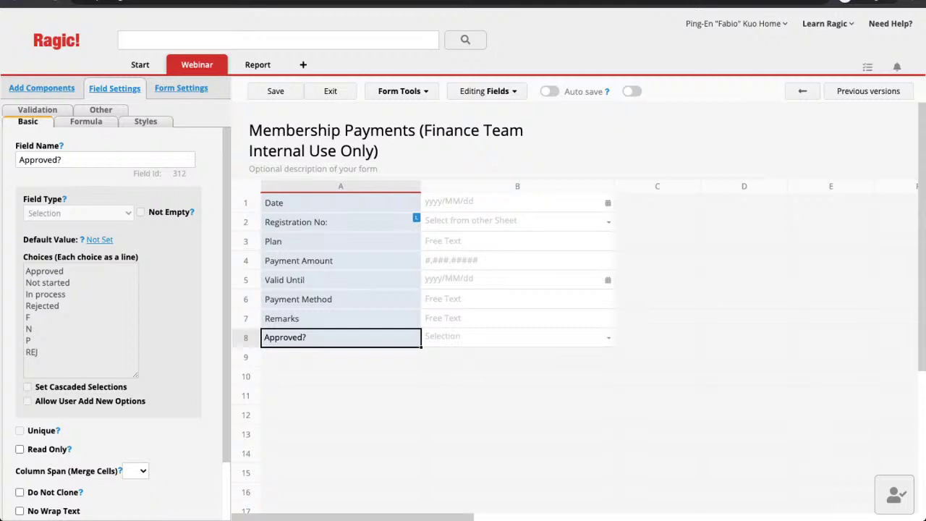
{"action": "left_click", "coordinate": [341, 357]}
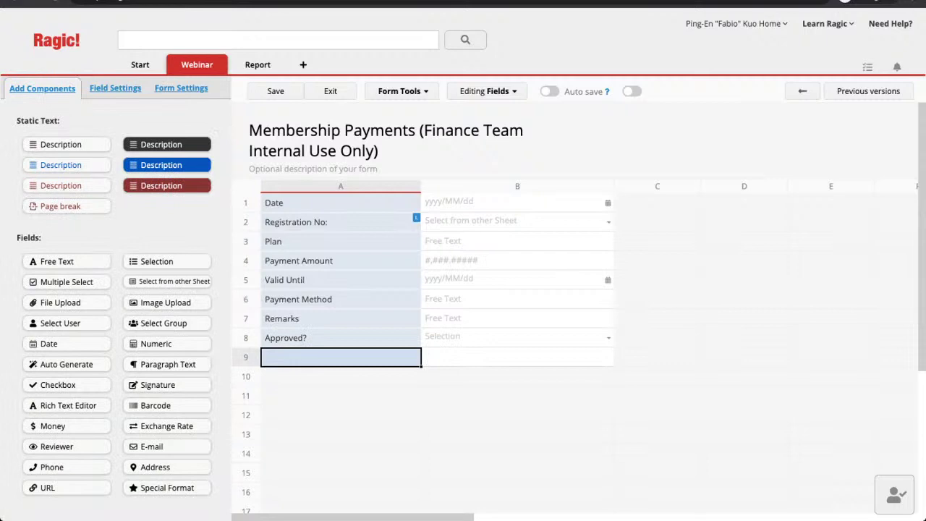
{"action": "key", "text": "Return"}
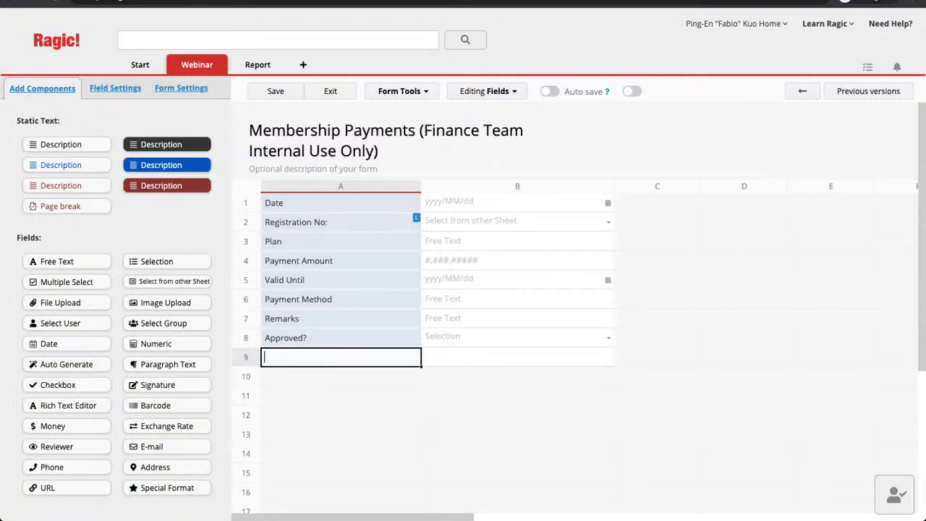
{"action": "type", "text": "Approved or not?"}
{"action": "left_click", "coordinate": [340, 415]}
{"action": "left_click", "coordinate": [341, 356]}
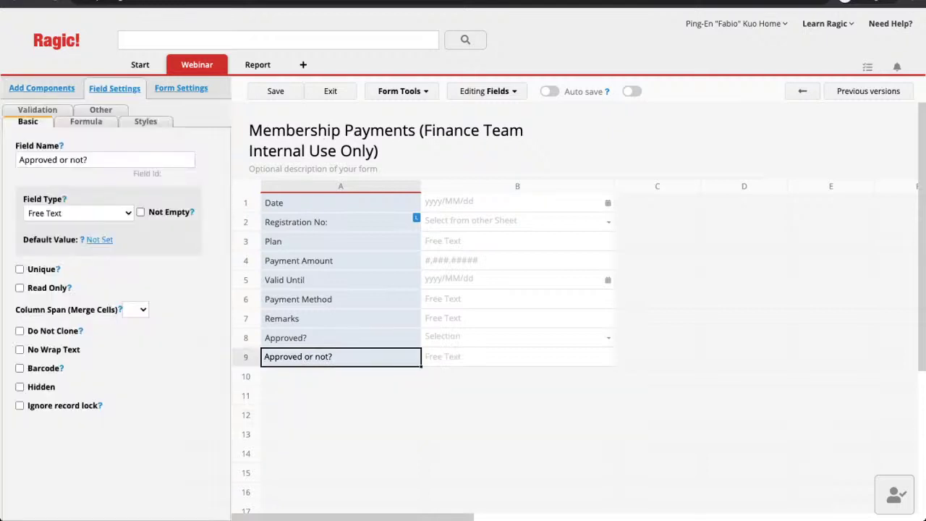
{"action": "left_click", "coordinate": [275, 91]}
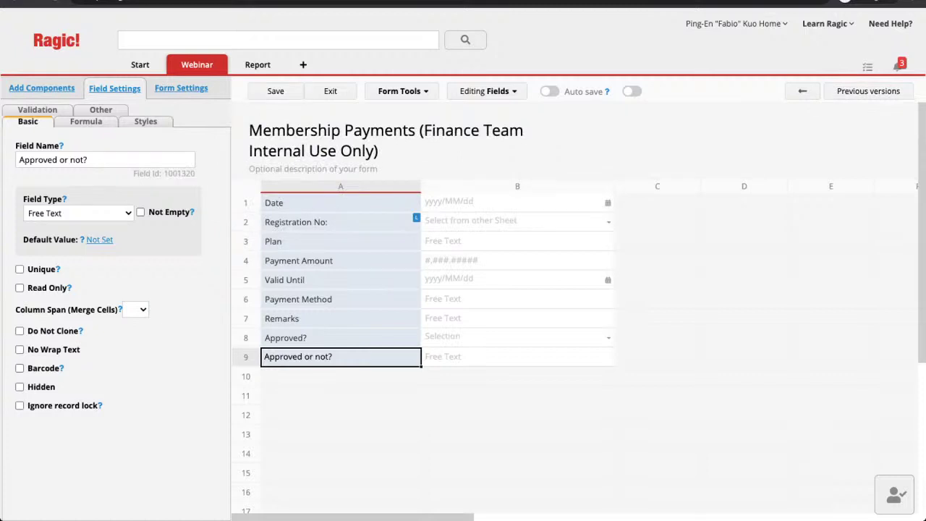
{"action": "double_click", "coordinate": [180, 173]}
{"action": "left_click", "coordinate": [340, 337]}
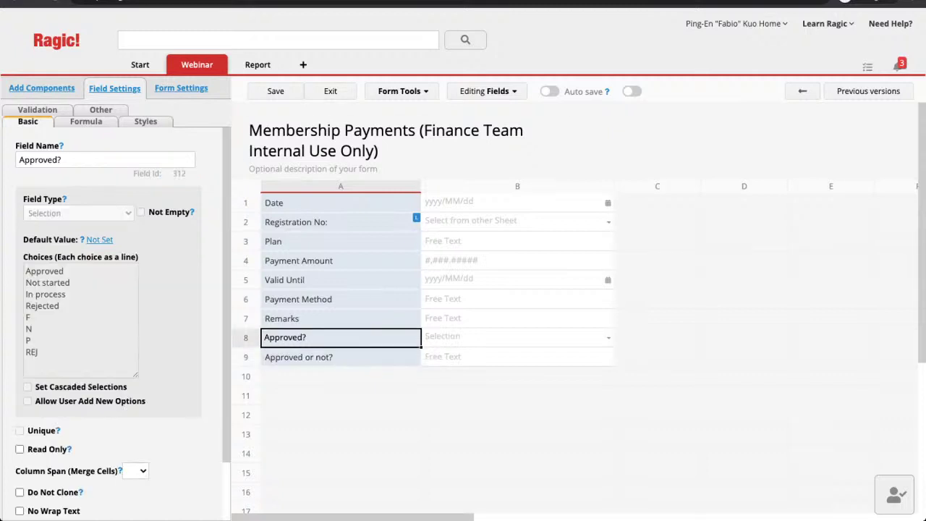
{"action": "left_click", "coordinate": [340, 357]}
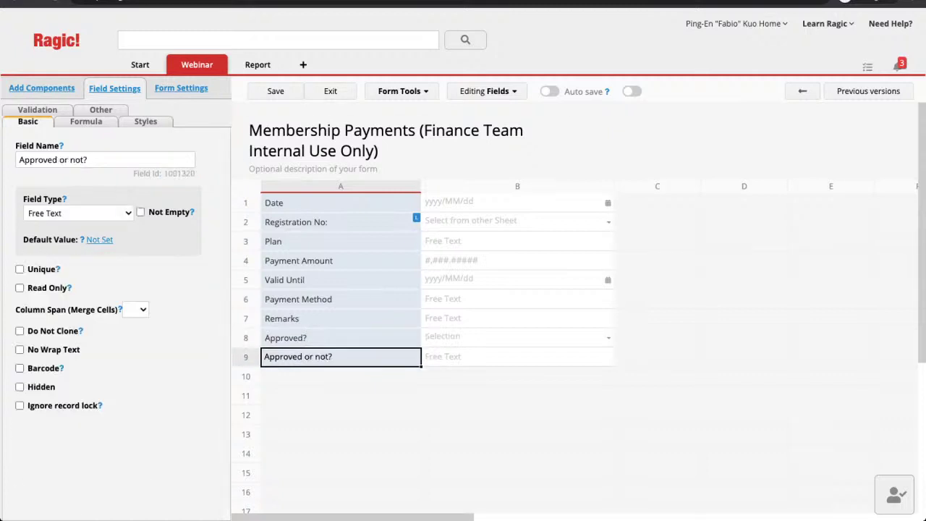
{"action": "key", "text": "BackSpace"}
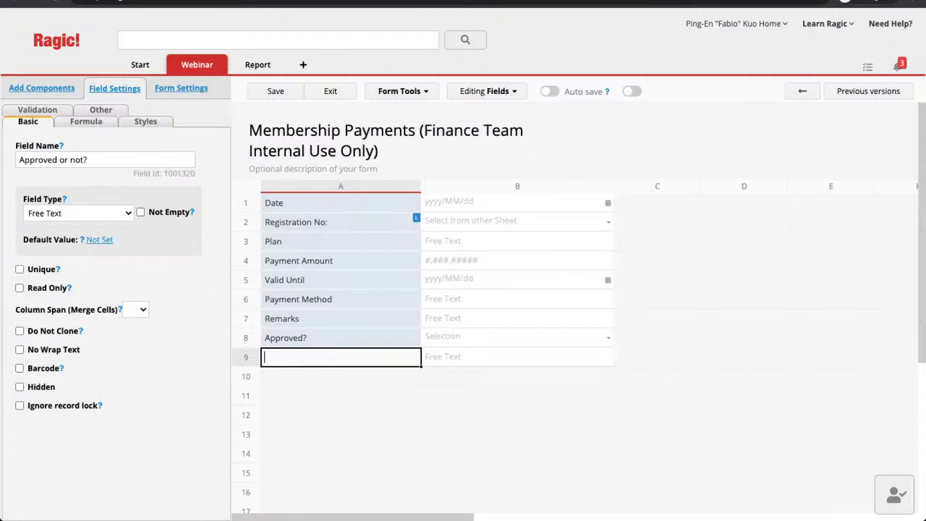
{"action": "left_click", "coordinate": [341, 318]}
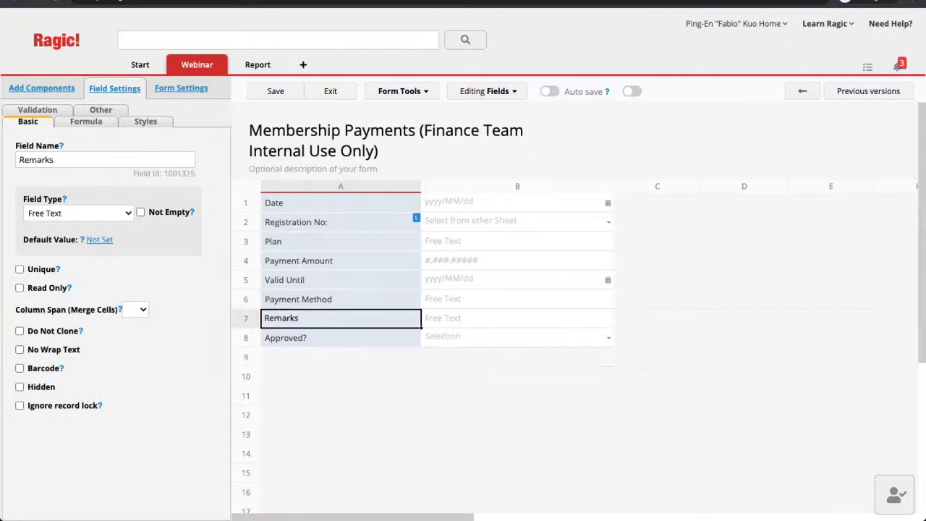
Recheck the Approved? field's choices, then exit the designer through the save-before-exit dialog
{"action": "left_click", "coordinate": [340, 357]}
{"action": "left_click", "coordinate": [340, 338]}
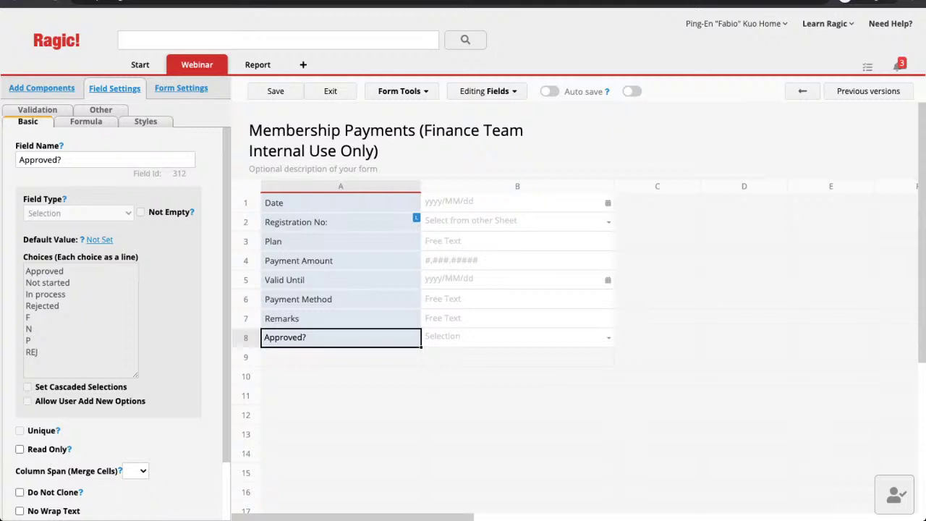
{"action": "left_click", "coordinate": [341, 434]}
{"action": "left_click", "coordinate": [341, 337]}
{"action": "left_click", "coordinate": [330, 92]}
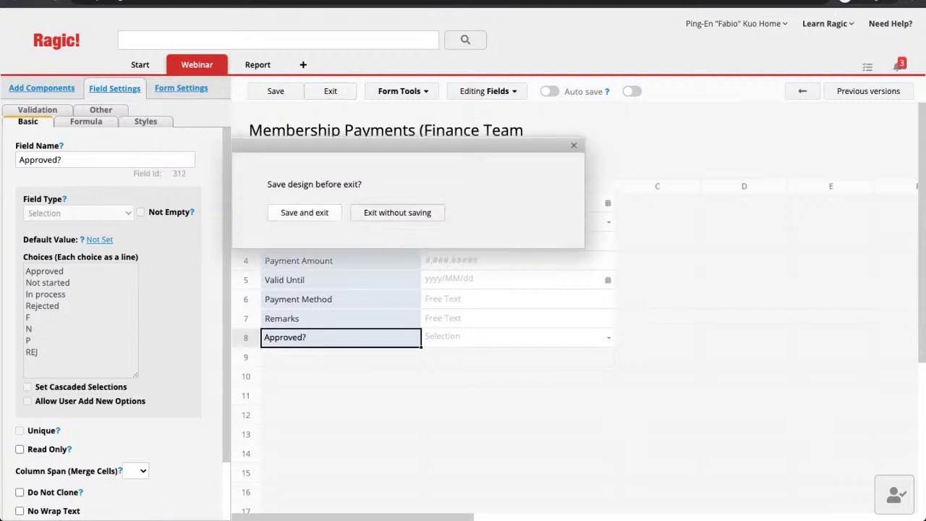
{"action": "left_click", "coordinate": [397, 212]}
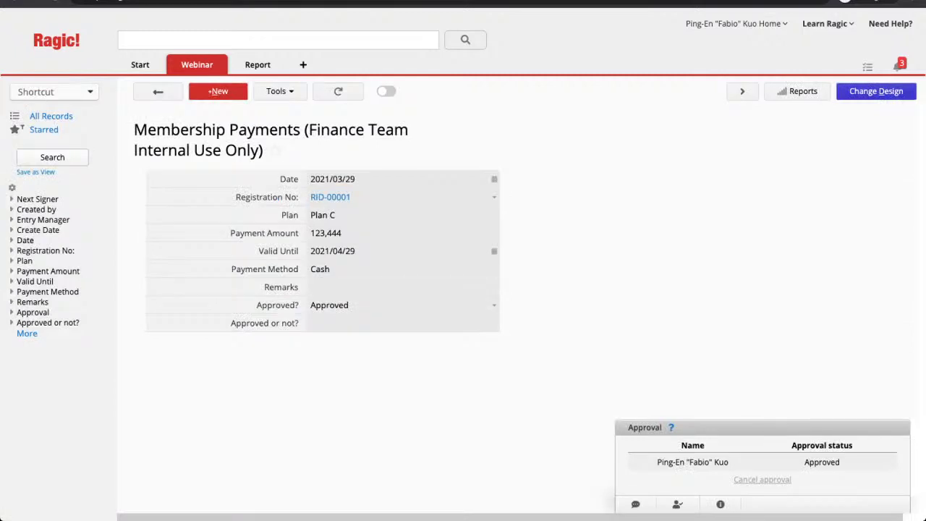
Open the Registration Form (Accounting) sheet from the Webinar tab menu
{"action": "mouse_move", "coordinate": [197, 65]}
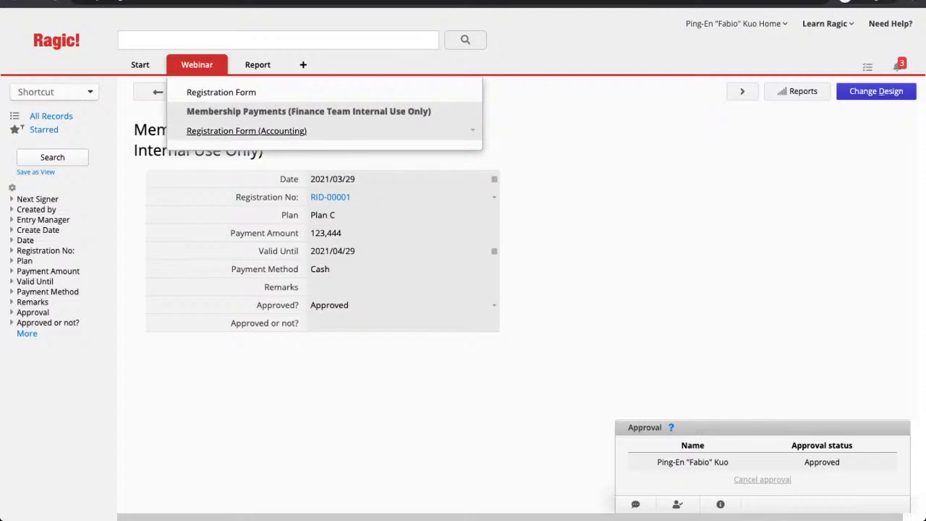
{"action": "left_click", "coordinate": [246, 130]}
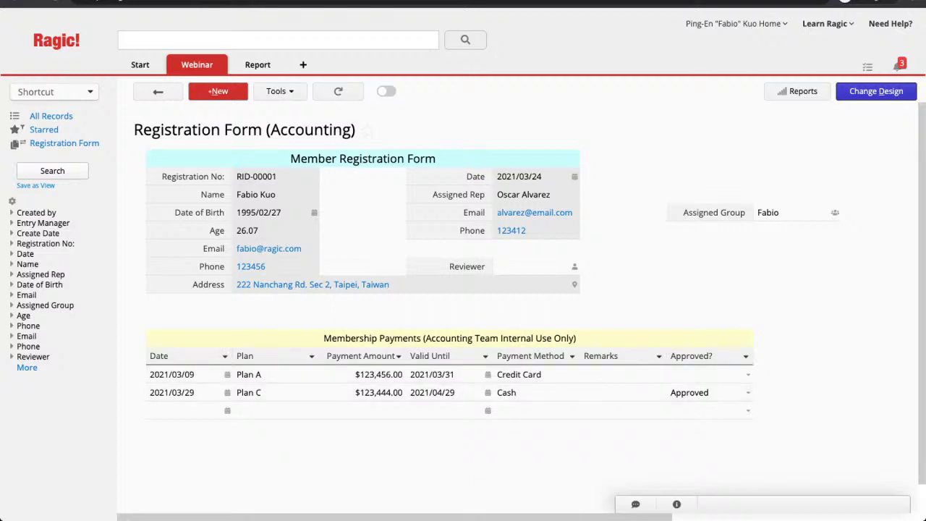
{"action": "mouse_move", "coordinate": [197, 65]}
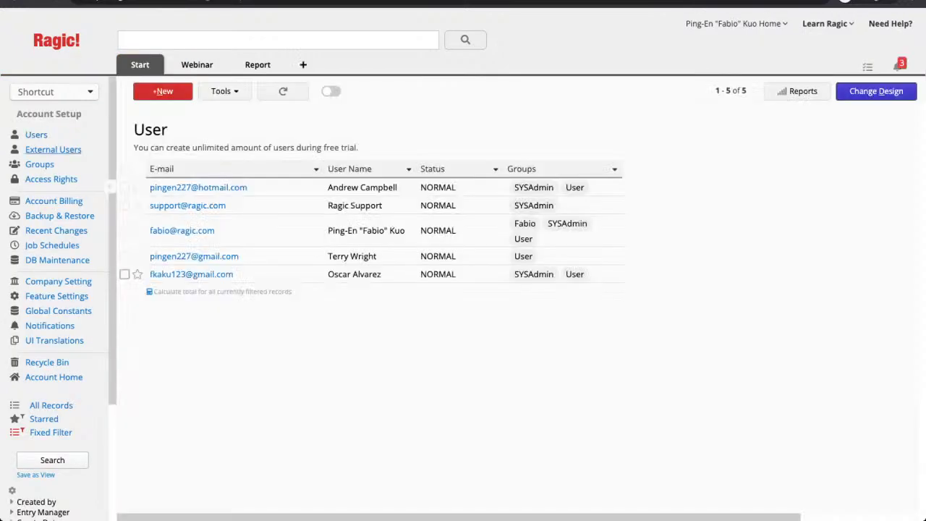
Show the empty External Users list under Account Setup
{"action": "left_click", "coordinate": [53, 149]}
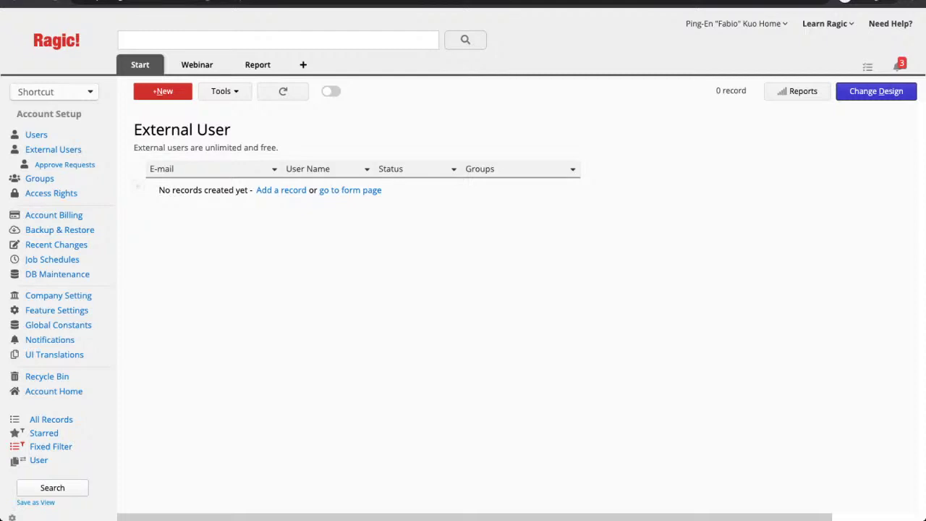
Open the Registration Form design's access rights and review the User and X-User rights options
{"action": "mouse_move", "coordinate": [197, 64]}
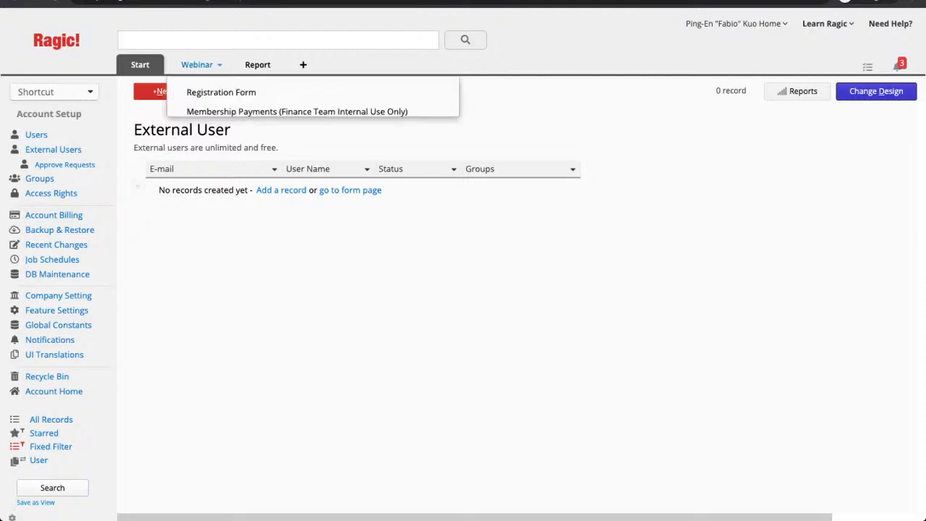
{"action": "left_click", "coordinate": [197, 64]}
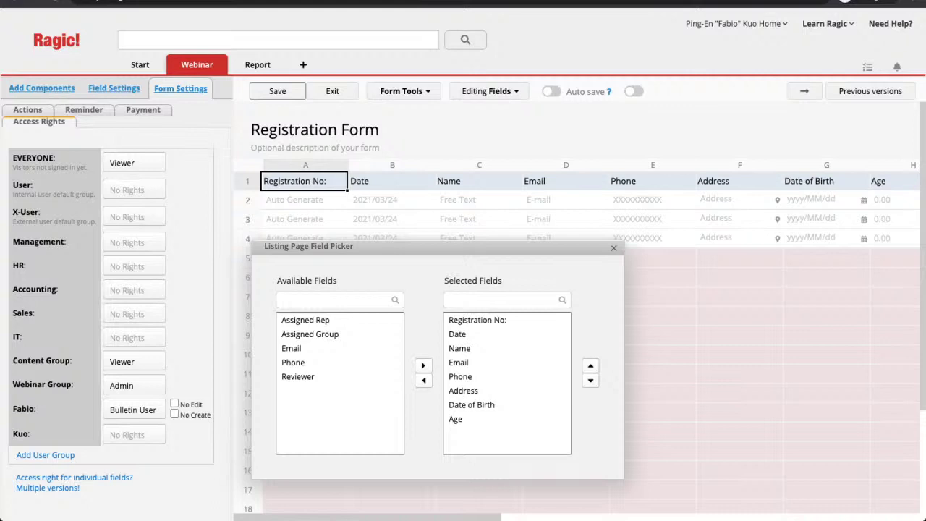
{"action": "left_click", "coordinate": [134, 218]}
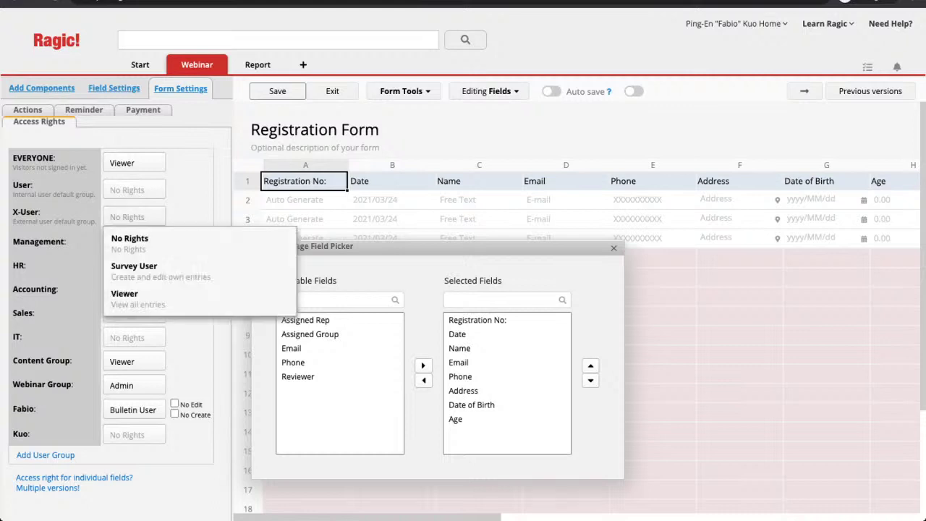
{"action": "left_click", "coordinate": [134, 189]}
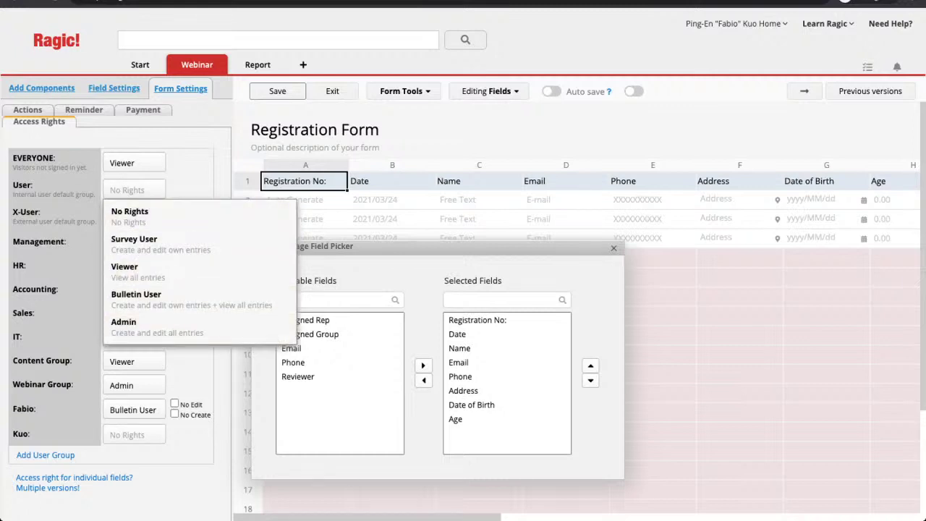
{"action": "left_click", "coordinate": [134, 211]}
{"action": "left_click", "coordinate": [134, 217]}
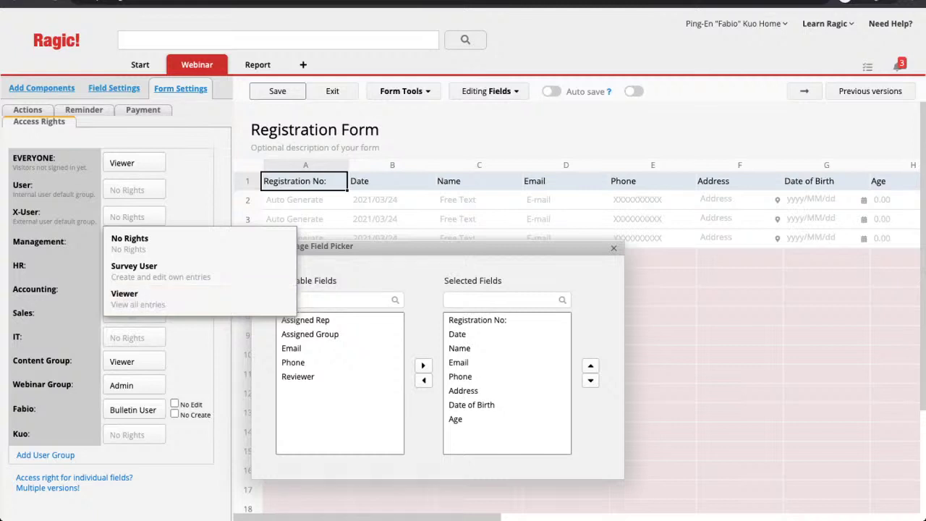
{"action": "key", "text": "Escape"}
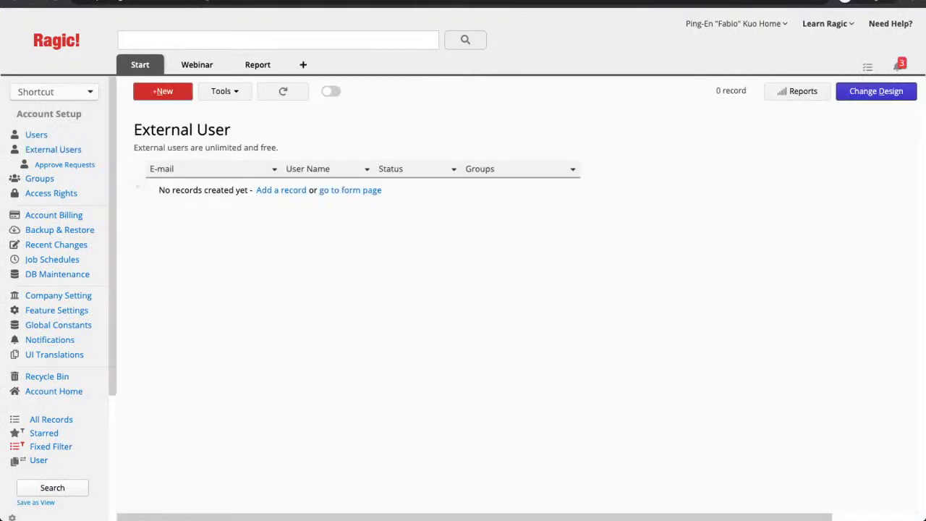
Pass through the Database Access Request page, then open the Account Setup Groups list
{"action": "left_click", "coordinate": [64, 164]}
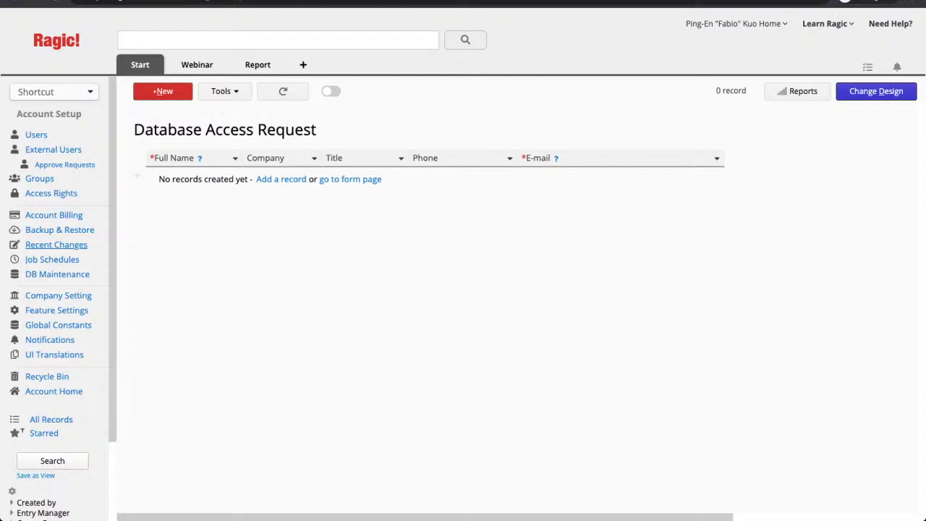
{"action": "left_click", "coordinate": [39, 178]}
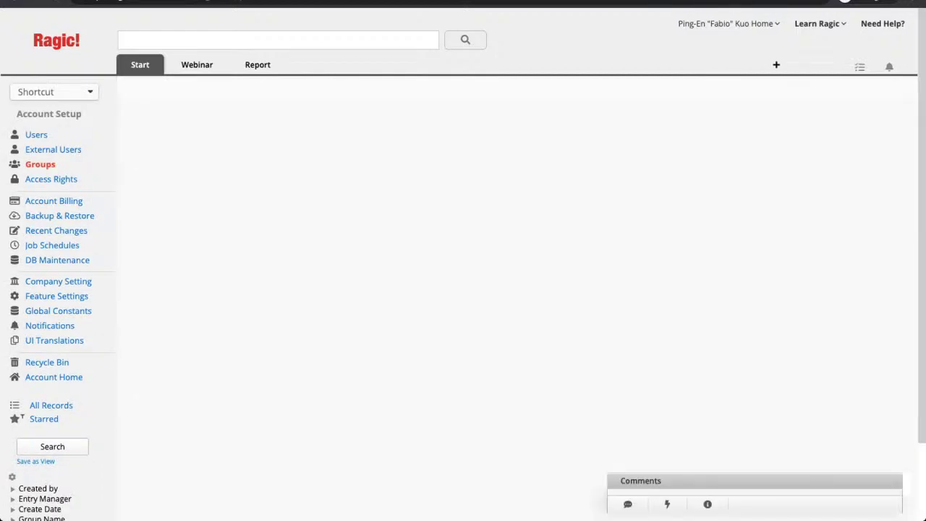